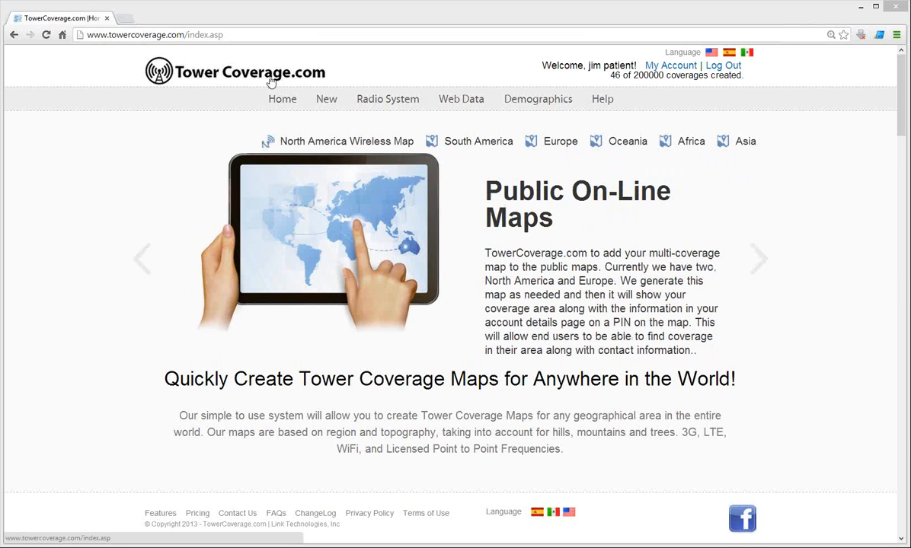
Open the account home page and start a new site.
{"action": "left_click", "coordinate": [333, 102]}
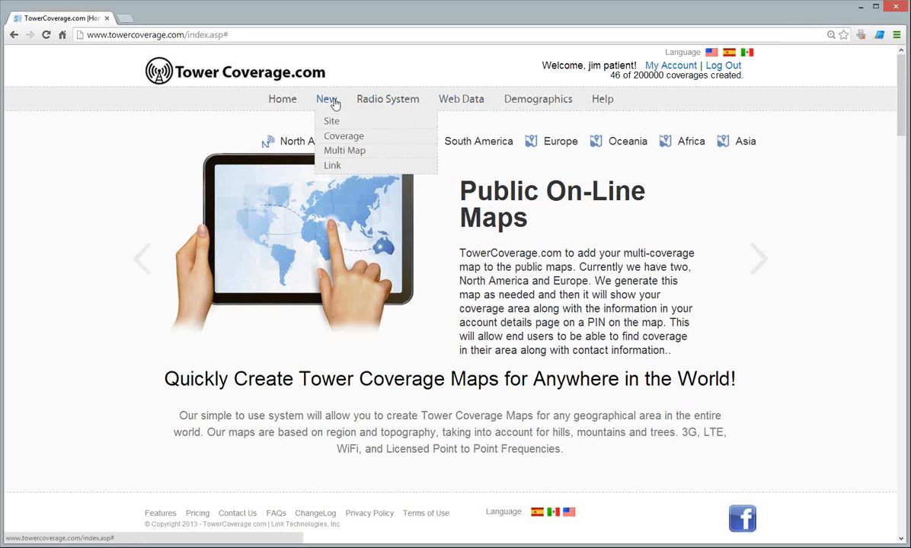
{"action": "left_click", "coordinate": [286, 99]}
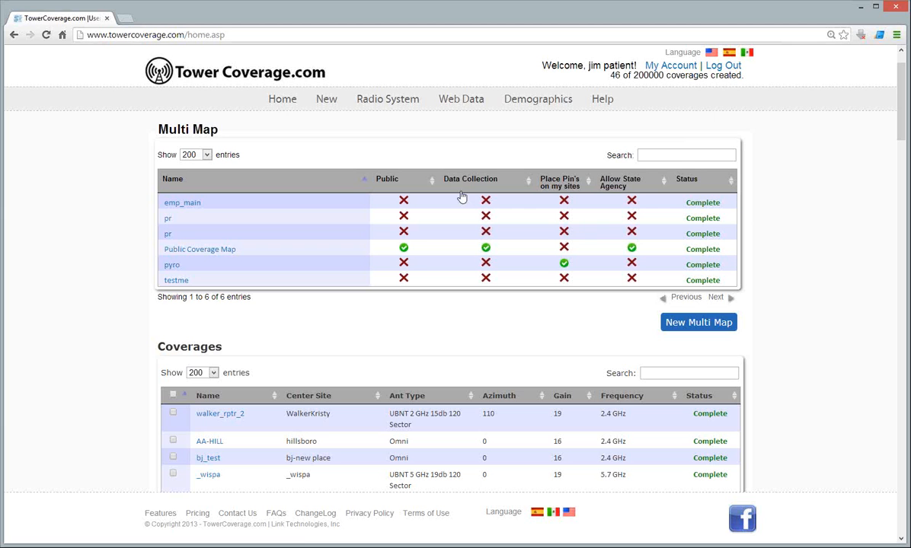
{"action": "mouse_move", "coordinate": [337, 109]}
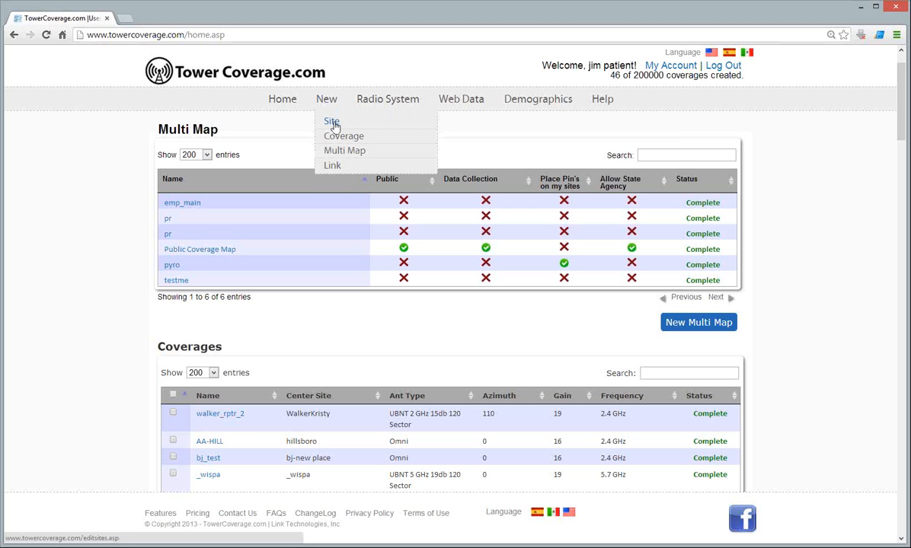
{"action": "left_click", "coordinate": [333, 123]}
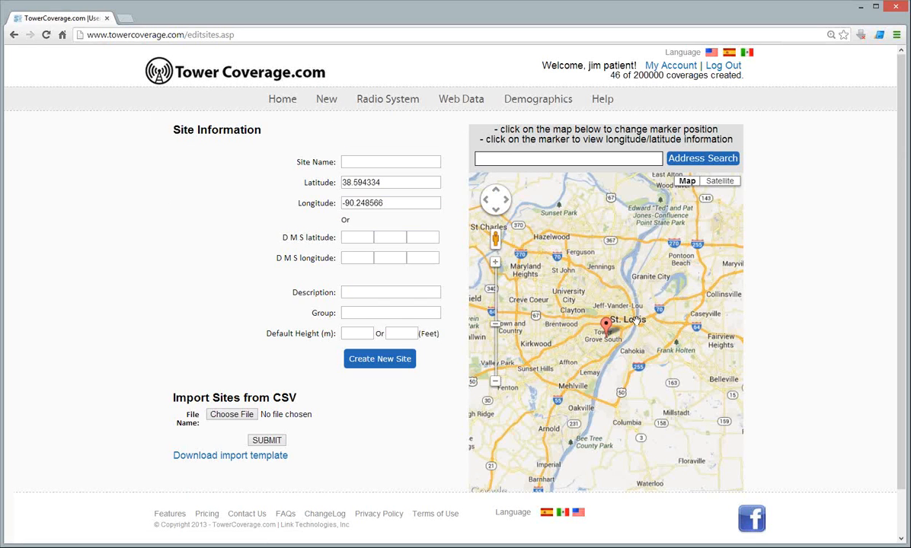
Place the site marker on the map near Glendale, west of Webster Groves.
{"action": "left_click_drag", "start_coordinate": [643, 323], "coordinate": [681, 274]}
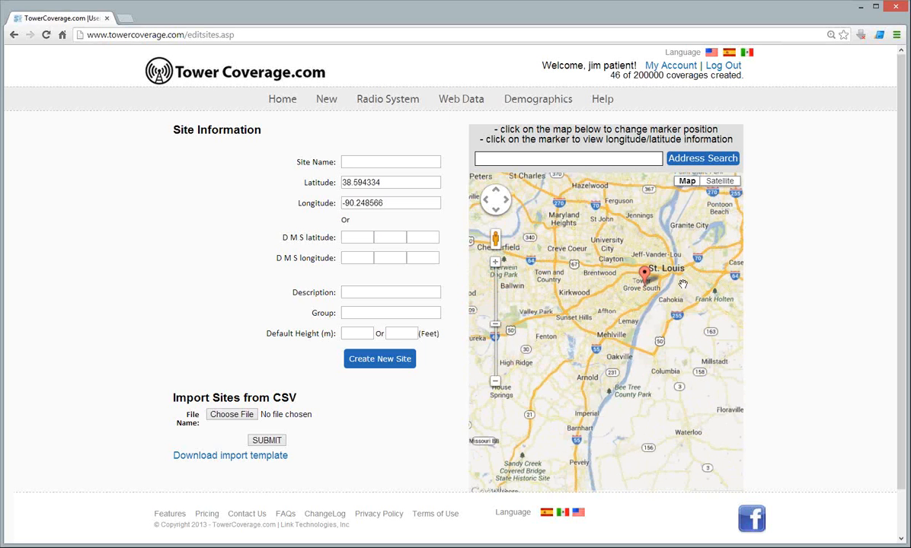
{"action": "mouse_move", "coordinate": [624, 304]}
{"action": "left_mouse_down"}
{"action": "mouse_move", "coordinate": [601, 315]}
{"action": "mouse_move", "coordinate": [614, 307]}
{"action": "left_mouse_up"}
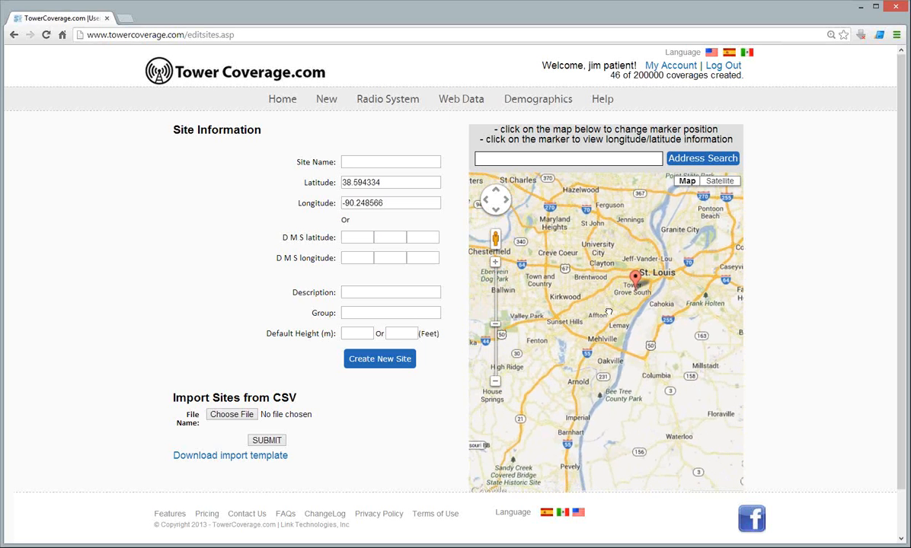
{"action": "double_click", "coordinate": [594, 310]}
{"action": "double_click", "coordinate": [557, 265]}
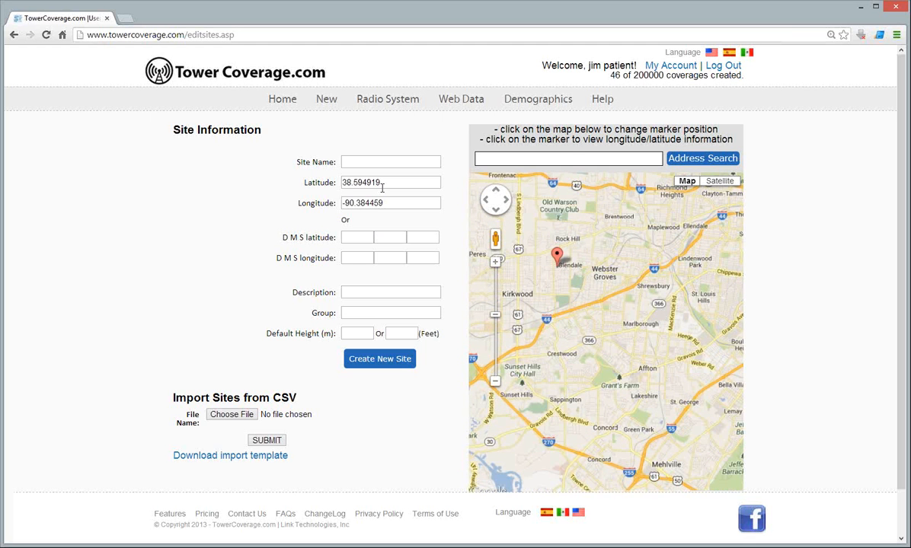
Search the site map for the road address in Hillsboro, MO to relocate the marker there.
{"action": "left_click", "coordinate": [571, 160]}
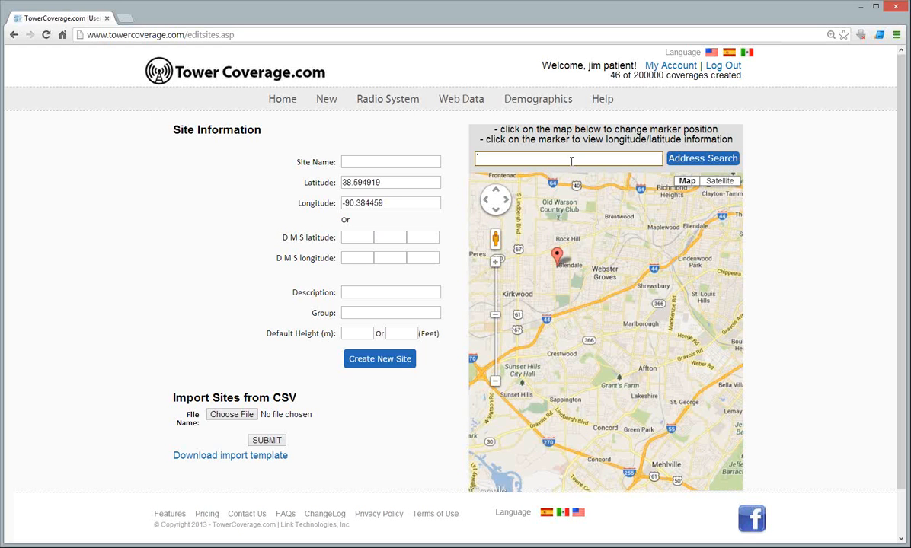
{"action": "type", "text": "tinhouse rca"}
{"action": "key", "text": "BackSpace"}
{"action": "key", "text": "BackSpace"}
{"action": "type", "text": "oad, hillsborom"}
{"action": "key", "text": "BackSpace"}
{"action": "type", "text": ", mo"}
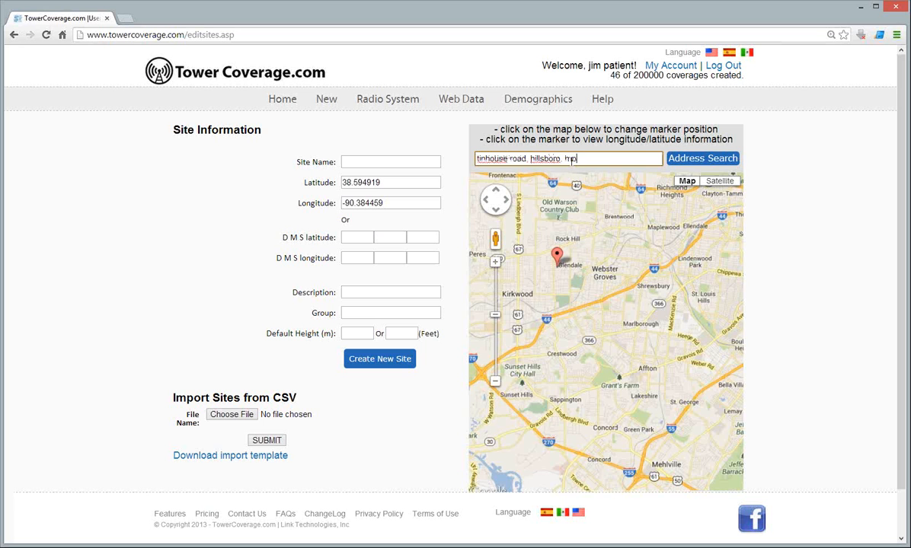
{"action": "left_click", "coordinate": [688, 160]}
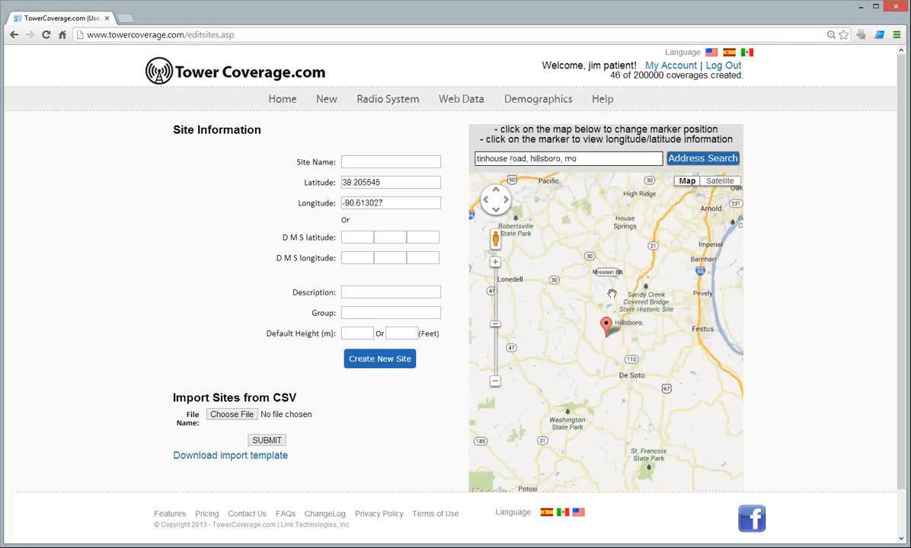
Show satellite imagery and place the site marker on the white building in the clearing east of the searched road.
{"action": "scroll", "coordinate": [610, 348], "scroll_direction": "up", "scroll_amount": 5}
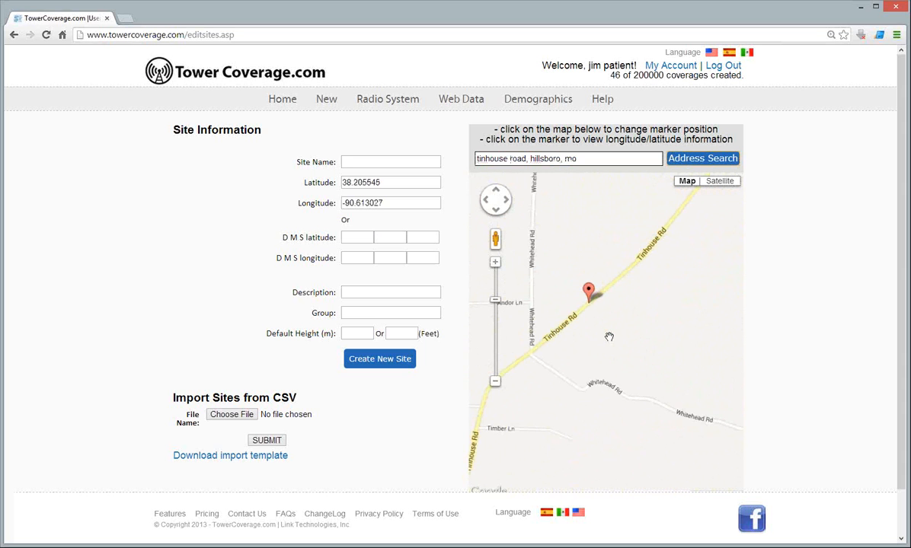
{"action": "scroll", "coordinate": [609, 337], "scroll_direction": "down", "scroll_amount": 3}
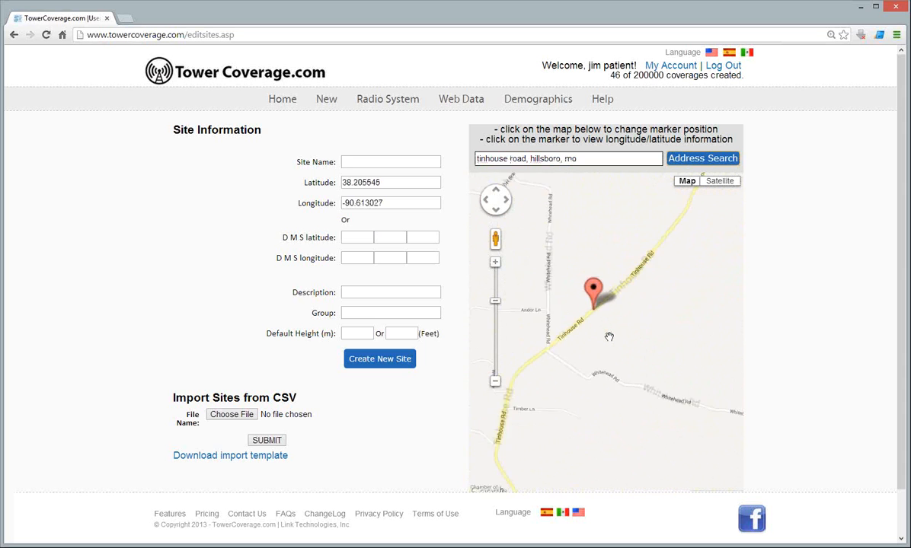
{"action": "left_click", "coordinate": [720, 186]}
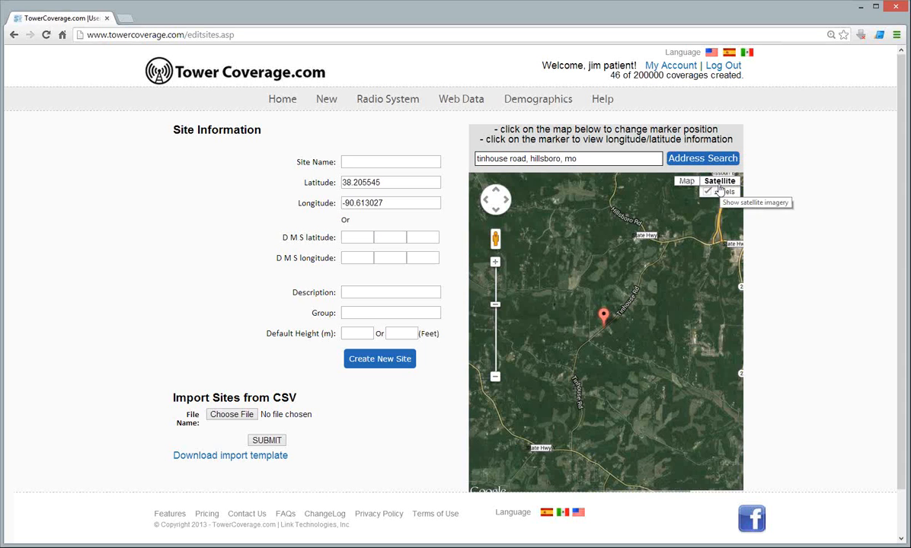
{"action": "left_click_drag", "start_coordinate": [664, 298], "coordinate": [636, 303]}
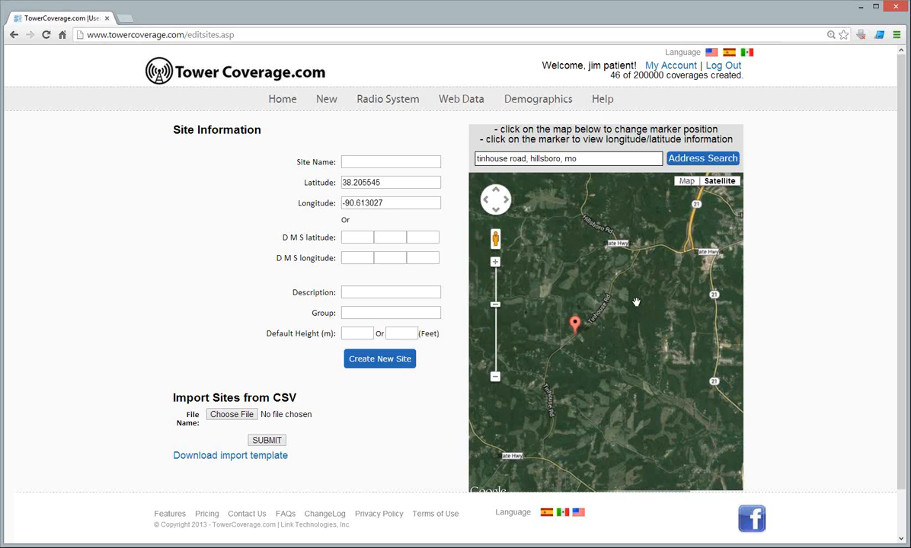
{"action": "scroll", "coordinate": [637, 294], "scroll_direction": "up", "scroll_amount": 1}
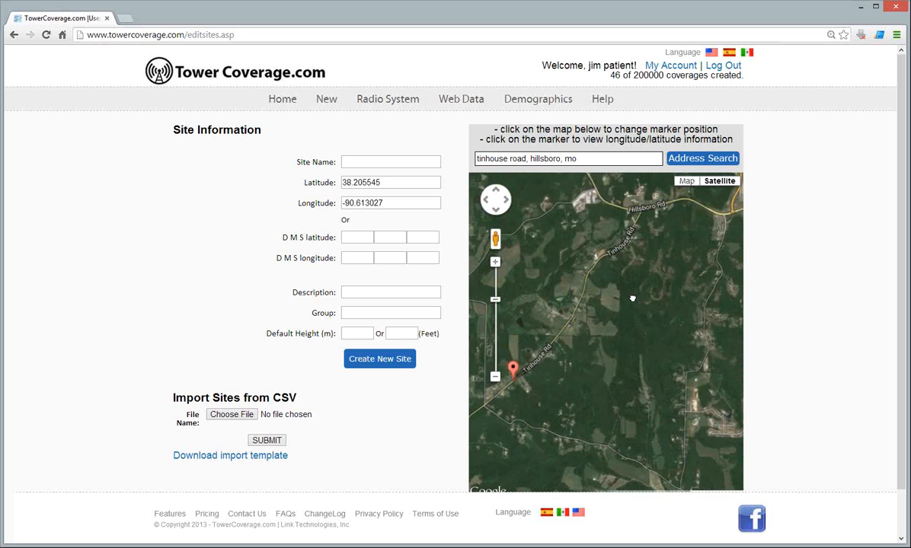
{"action": "scroll", "coordinate": [634, 295], "scroll_direction": "up", "scroll_amount": 2}
{"action": "scroll", "coordinate": [632, 297], "scroll_direction": "up", "scroll_amount": 2}
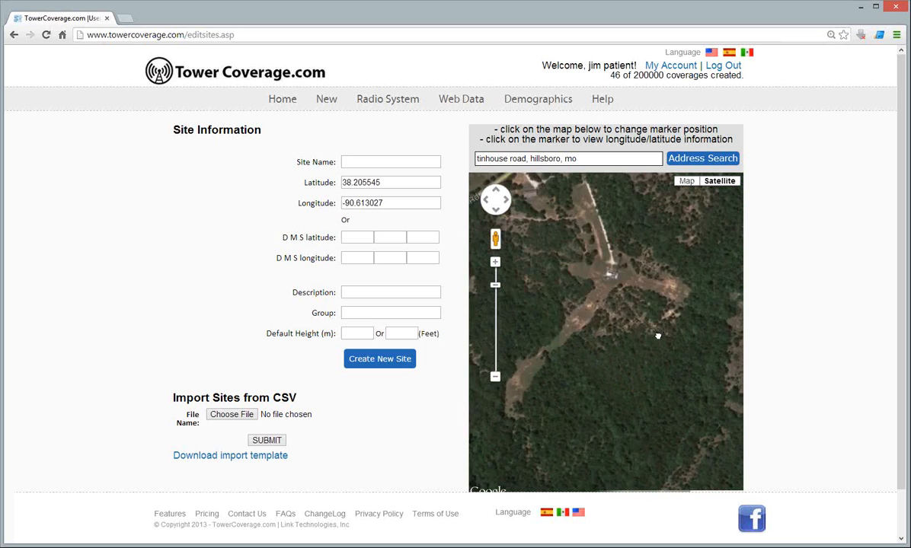
{"action": "left_click_drag", "start_coordinate": [638, 351], "coordinate": [641, 352]}
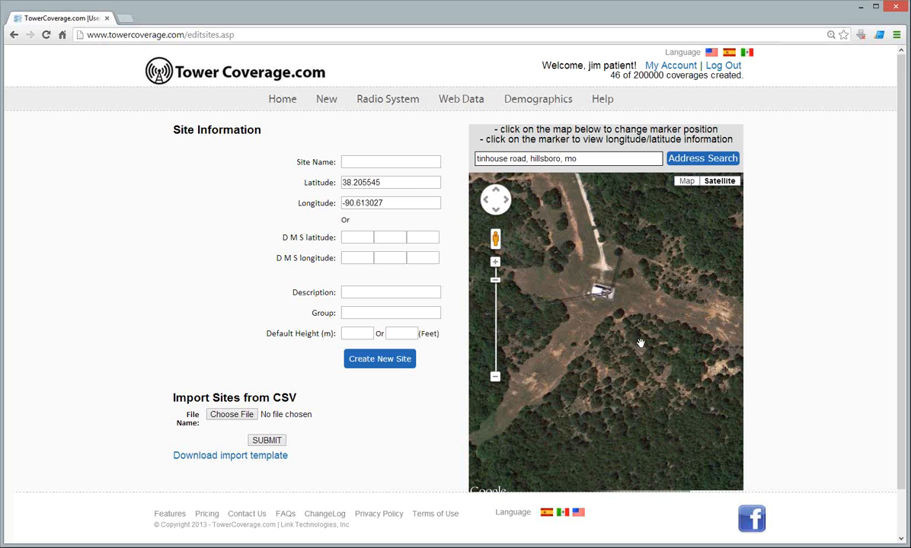
{"action": "left_click", "coordinate": [603, 295]}
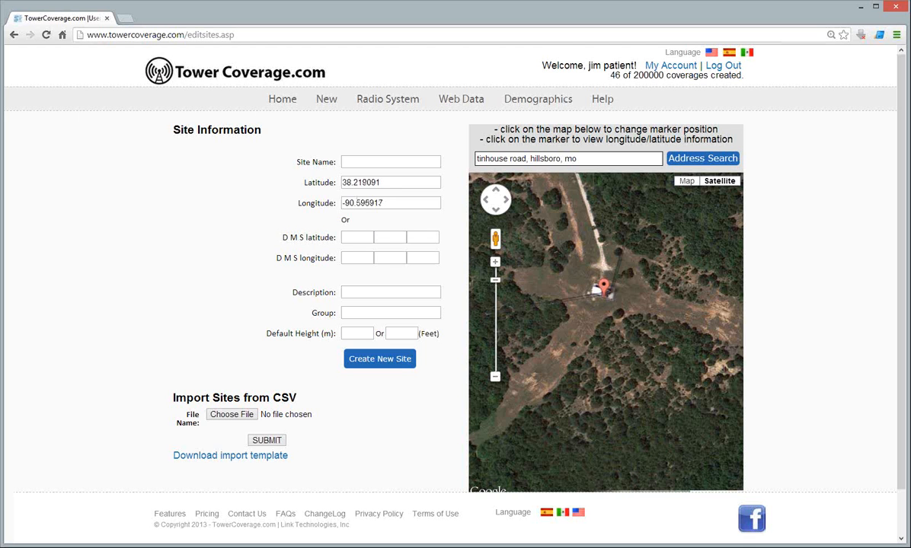
Set the site's longitude to -78.77028871 and leave its latitude empty.
{"action": "double_click", "coordinate": [383, 182]}
{"action": "type", "text": "-78.77028871"}
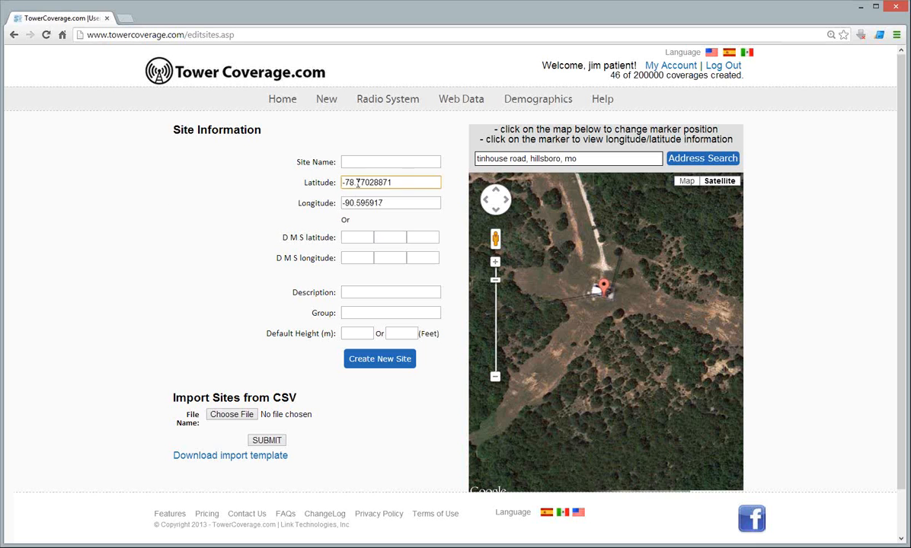
{"action": "key", "text": "ctrl+a"}
{"action": "key", "text": "ctrl+c"}
{"action": "key", "text": "BackSpace"}
{"action": "key", "text": "Tab"}
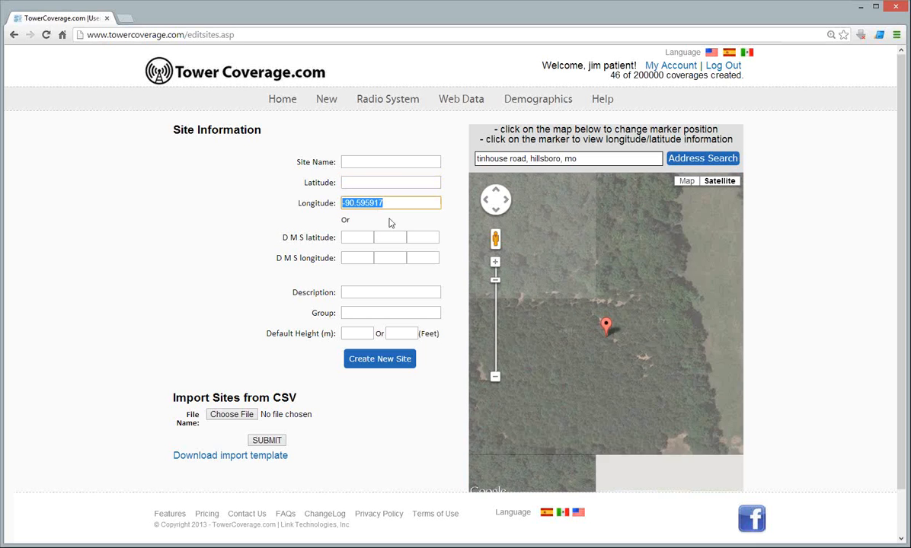
{"action": "key", "text": "ctrl+v"}
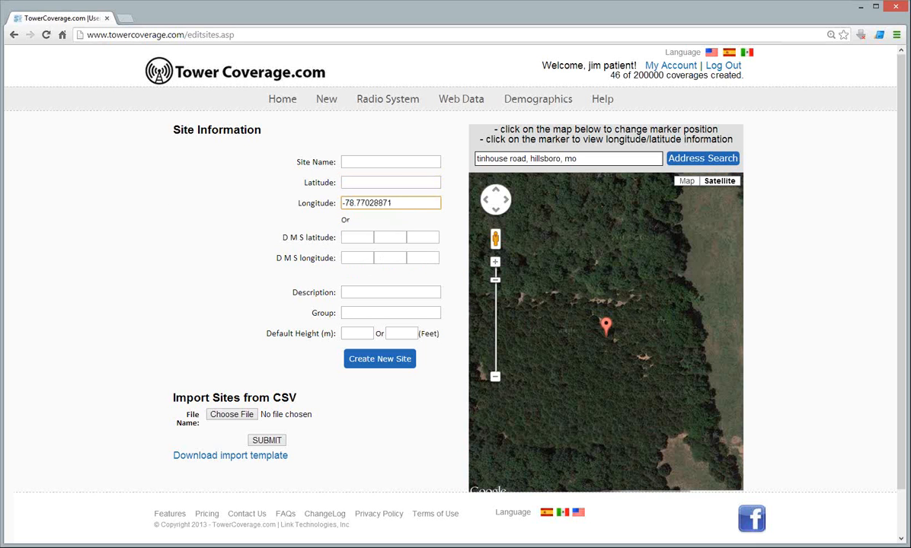
Set the site's latitude to 38.39359 and inspect the marker location up close.
{"action": "left_click", "coordinate": [362, 182]}
{"action": "type", "text": "38.39359"}
{"action": "key", "text": "Tab"}
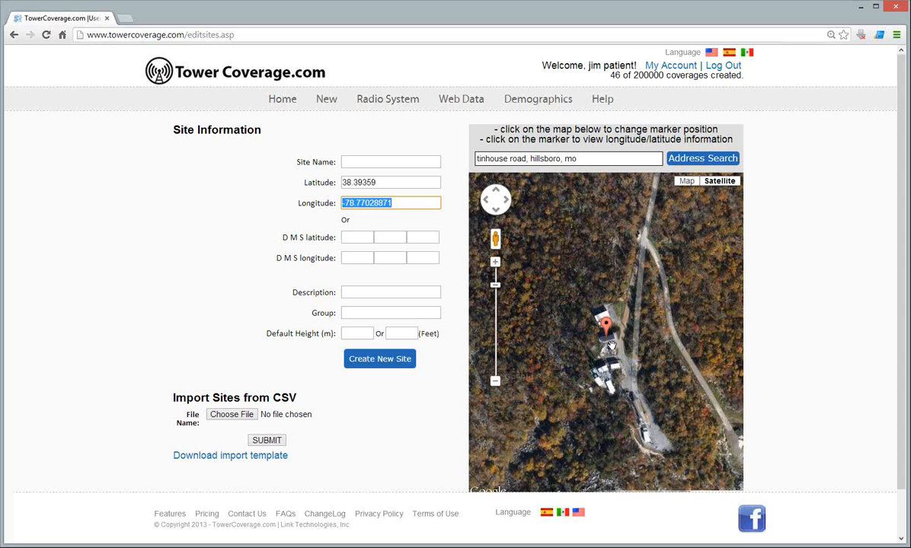
{"action": "scroll", "coordinate": [612, 345], "scroll_direction": "up", "scroll_amount": 2}
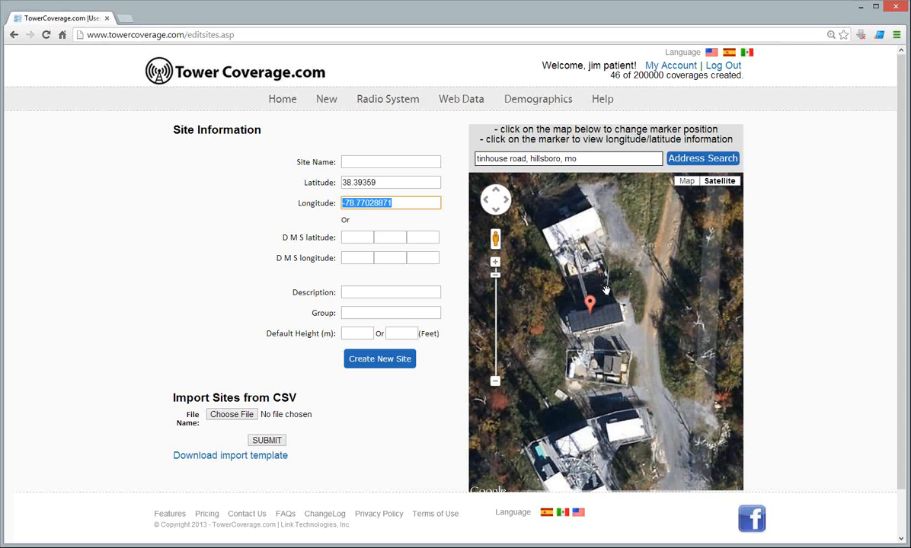
Name the site 1.tower1, set its default height to 100 feet, and create it.
{"action": "left_click", "coordinate": [358, 161]}
{"action": "type", "text": "1 tower"}
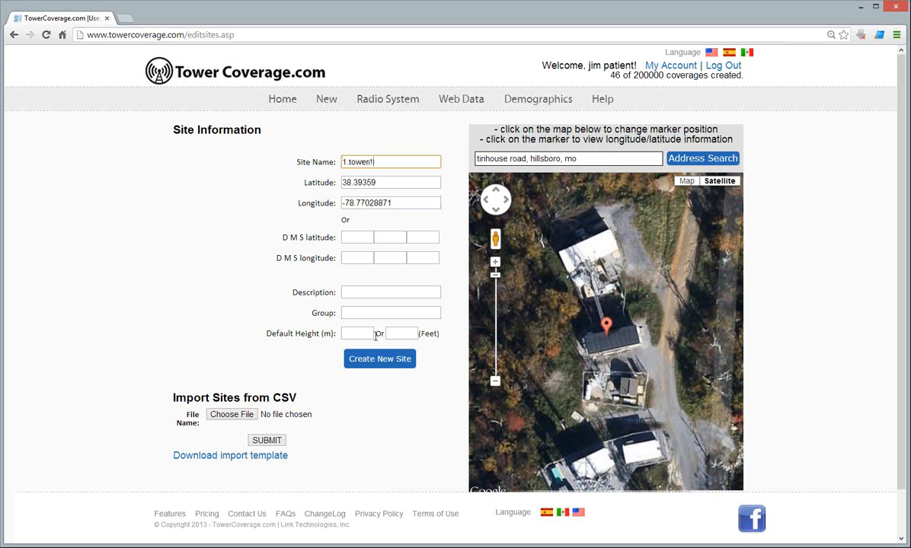
{"action": "left_click", "coordinate": [406, 334]}
{"action": "type", "text": "100"}
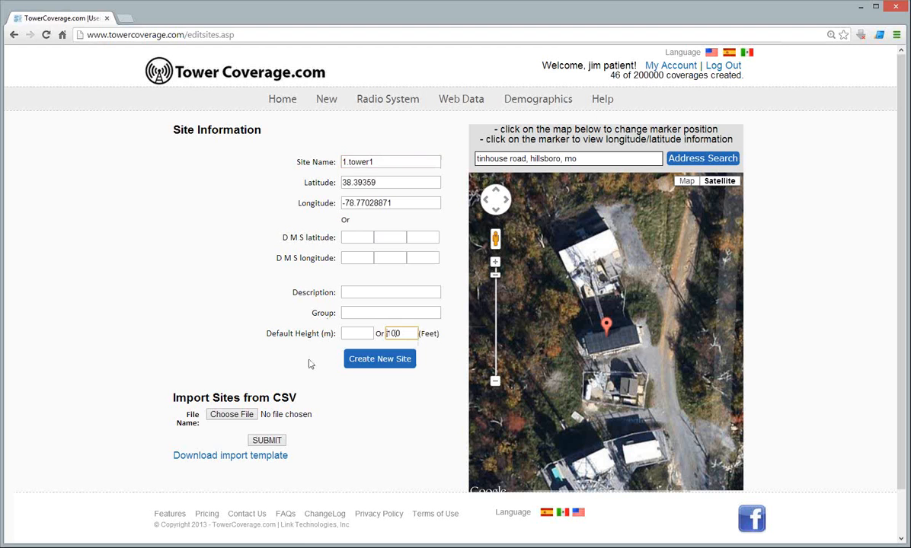
{"action": "left_click", "coordinate": [358, 364]}
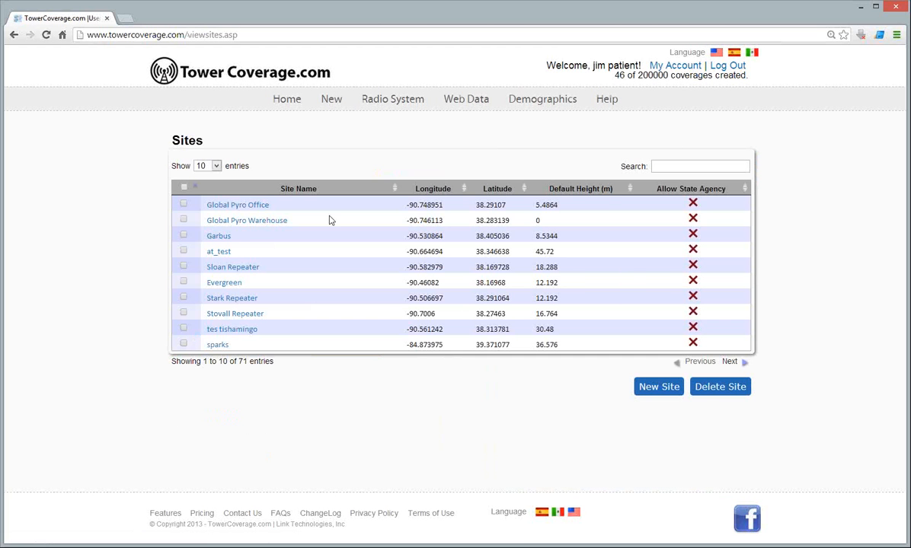
Start a new coverage and load the omni_15-r52h radio system into it.
{"action": "mouse_move", "coordinate": [335, 103]}
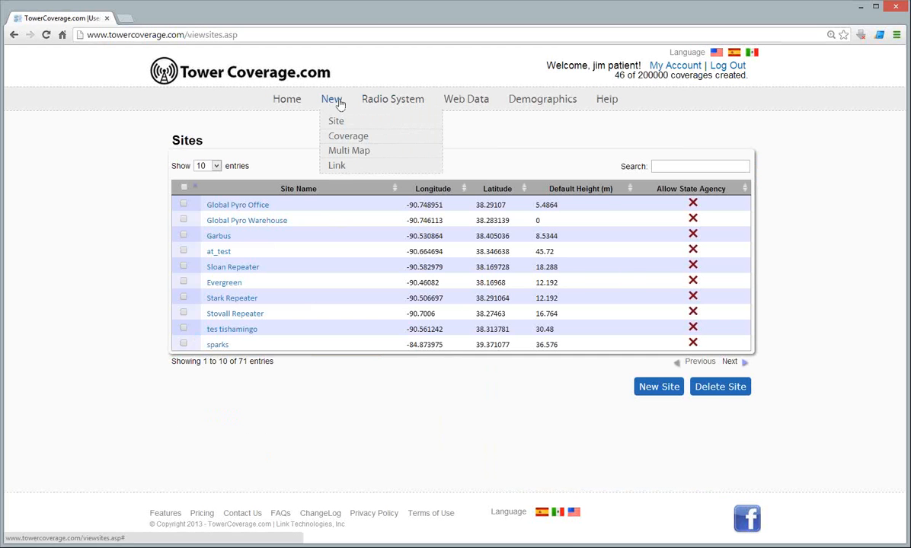
{"action": "left_click", "coordinate": [342, 139]}
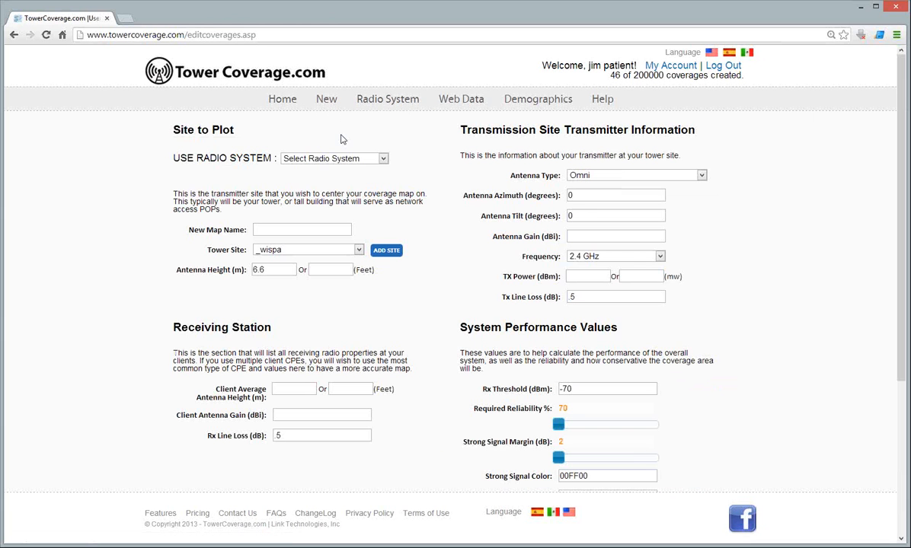
{"action": "left_click", "coordinate": [374, 158]}
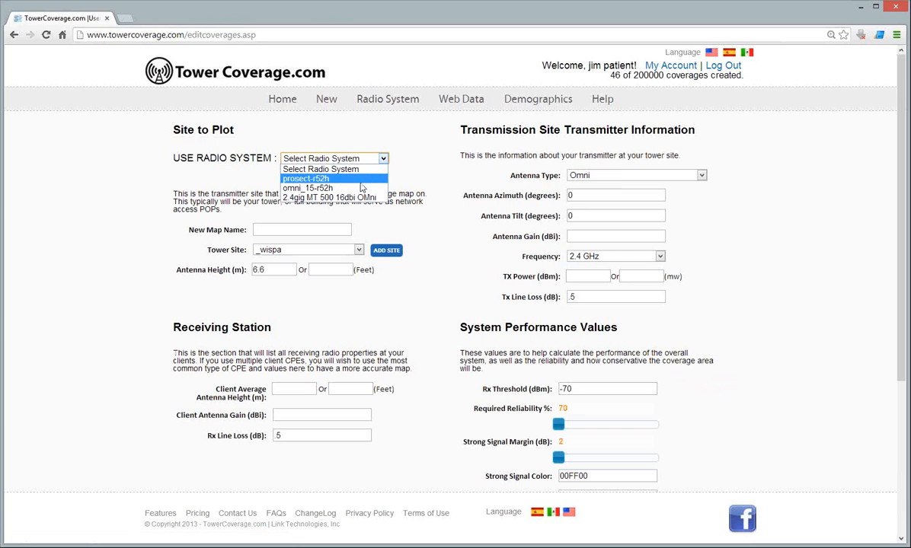
{"action": "left_click", "coordinate": [361, 189]}
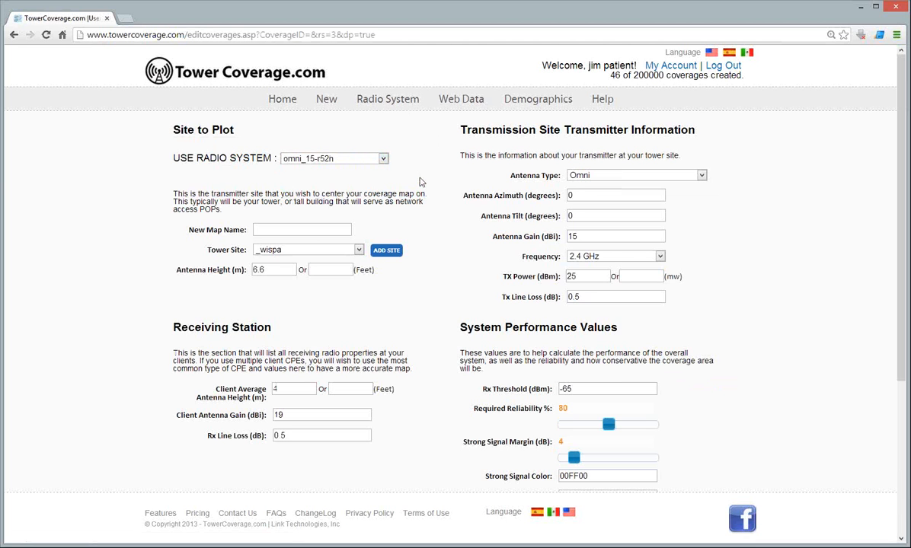
Open a blank new radio system form and examine the available transmitter frequency bands.
{"action": "left_click", "coordinate": [382, 107]}
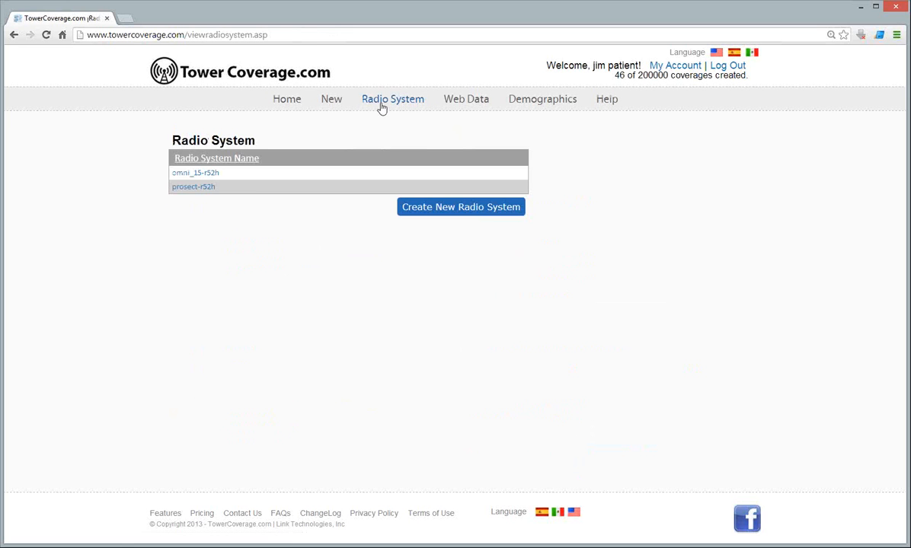
{"action": "left_click", "coordinate": [429, 211]}
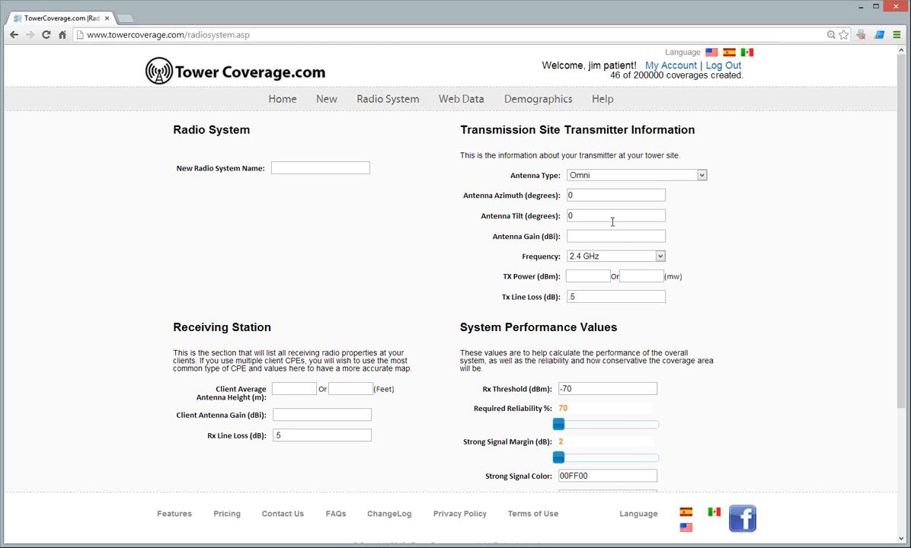
{"action": "left_click", "coordinate": [581, 259]}
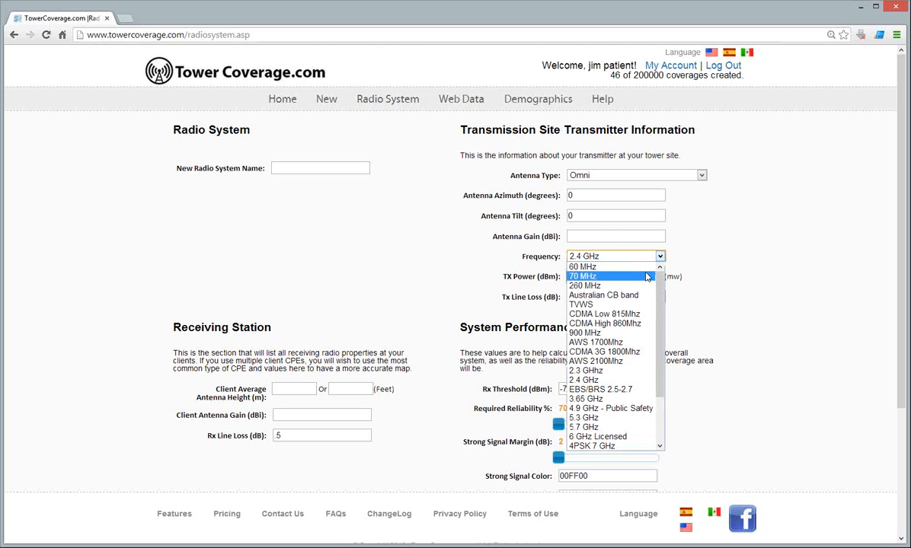
{"action": "scroll", "coordinate": [640, 306], "scroll_direction": "down", "scroll_amount": 2}
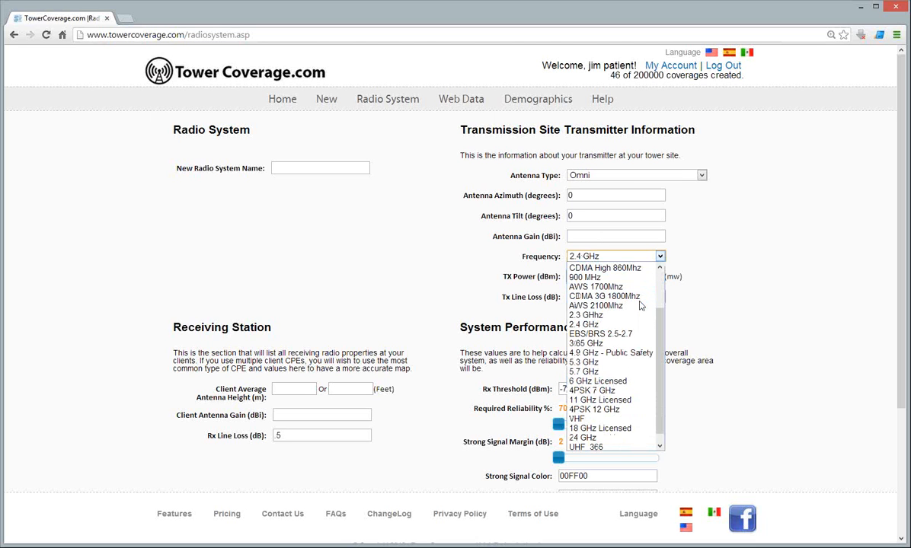
{"action": "scroll", "coordinate": [641, 305], "scroll_direction": "down", "scroll_amount": 1}
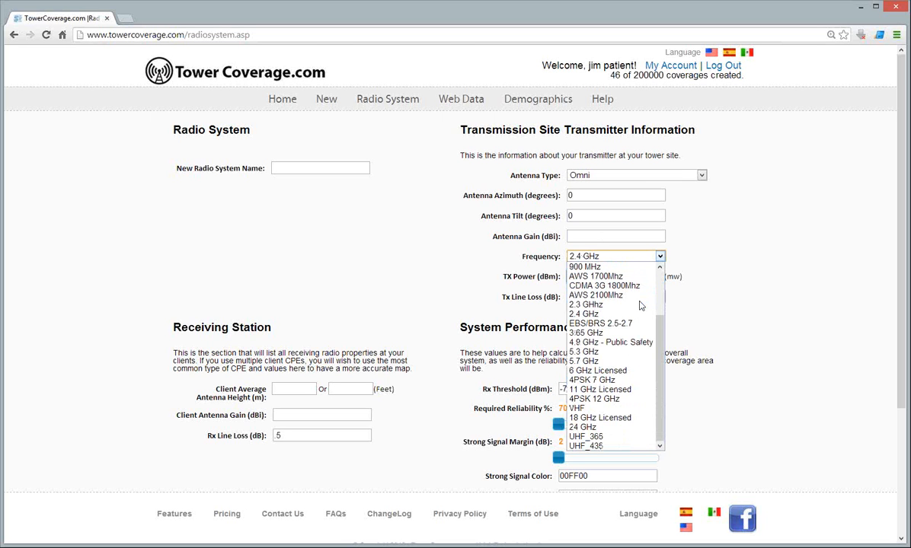
{"action": "scroll", "coordinate": [640, 305], "scroll_direction": "up", "scroll_amount": 3}
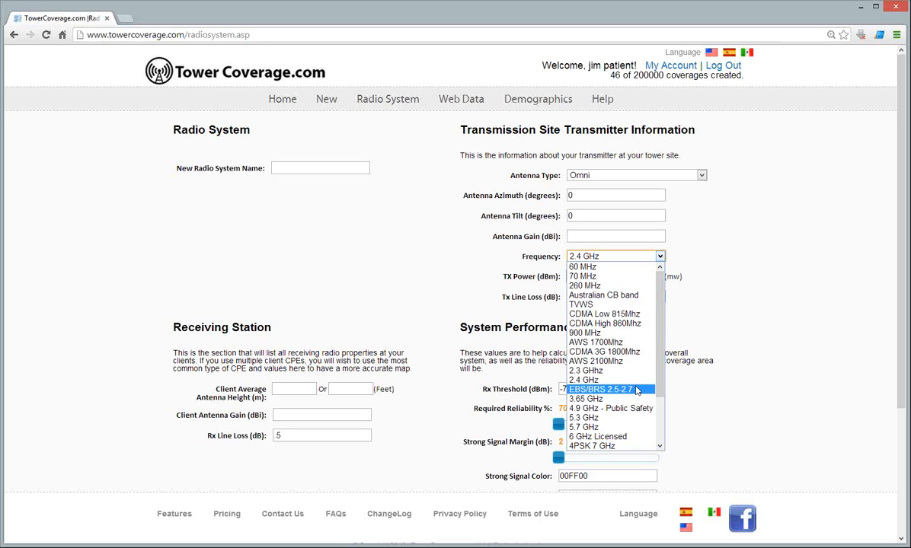
{"action": "scroll", "coordinate": [637, 390], "scroll_direction": "down", "scroll_amount": 2}
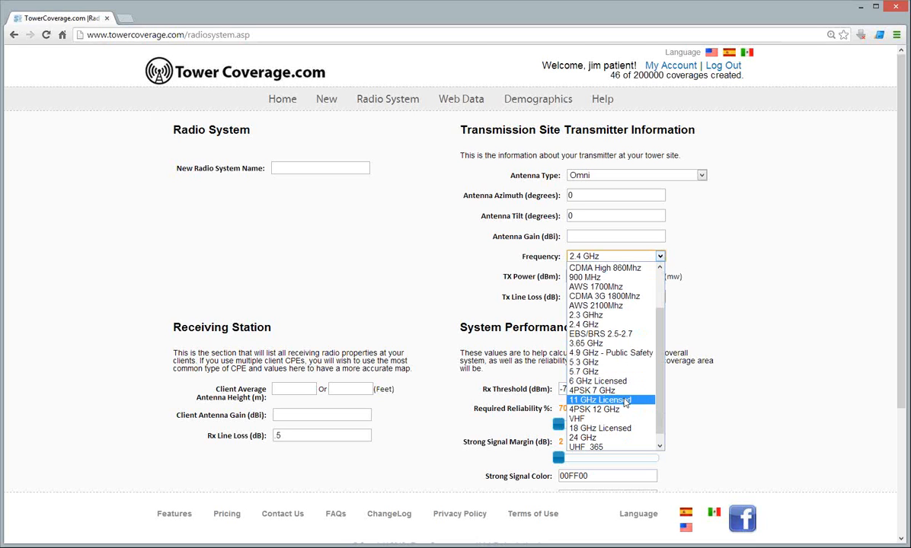
{"action": "scroll", "coordinate": [623, 431], "scroll_direction": "down", "scroll_amount": 1}
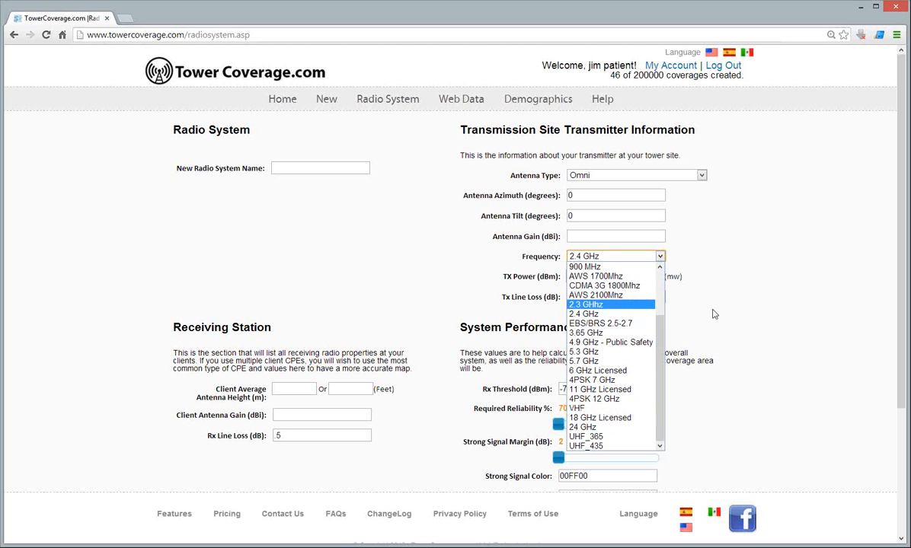
{"action": "left_click", "coordinate": [708, 283]}
{"action": "left_click", "coordinate": [324, 249]}
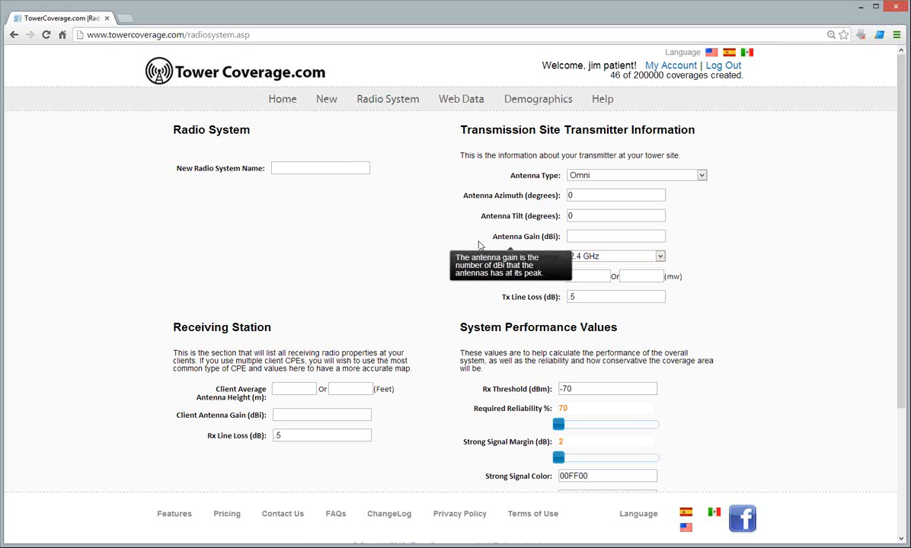
Start a new coverage using the omni_15-r52h radio system.
{"action": "mouse_move", "coordinate": [331, 111]}
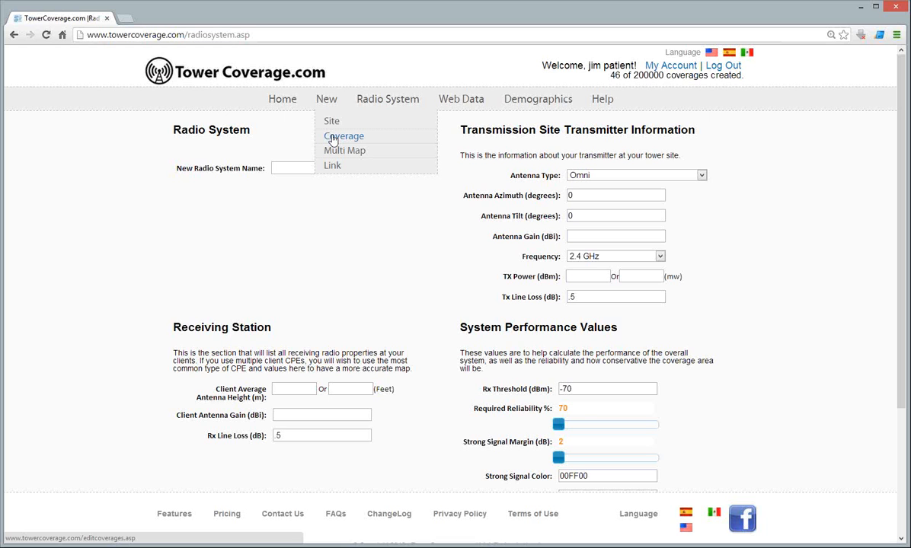
{"action": "left_click", "coordinate": [332, 138]}
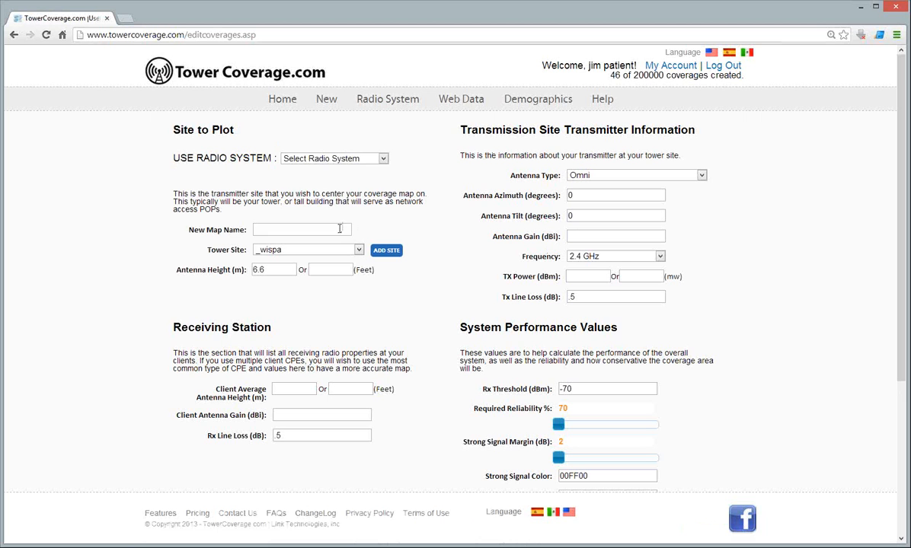
{"action": "left_click", "coordinate": [324, 158]}
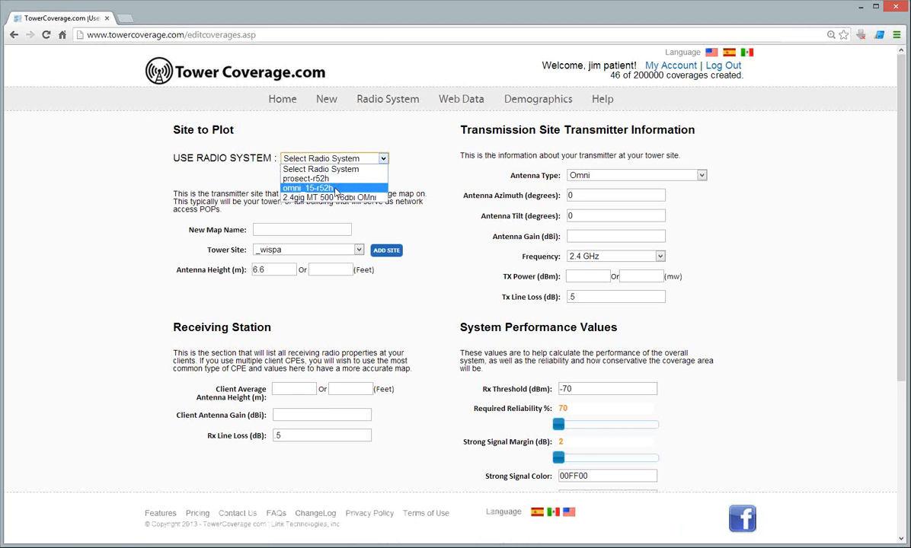
{"action": "left_click", "coordinate": [315, 187]}
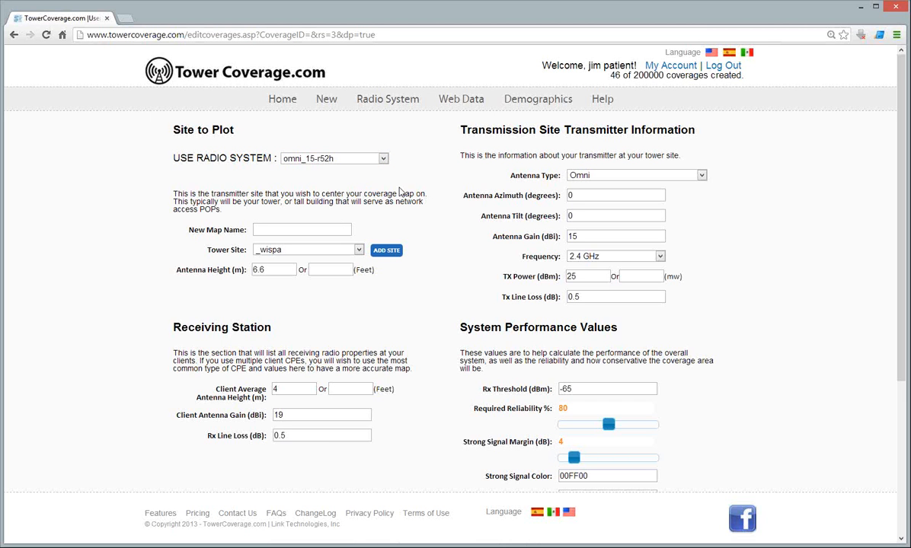
Name the new map 1.tower1map and choose 1.tower1 as its tower site.
{"action": "left_click", "coordinate": [283, 228]}
{"action": "type", "text": "1.tower1"}
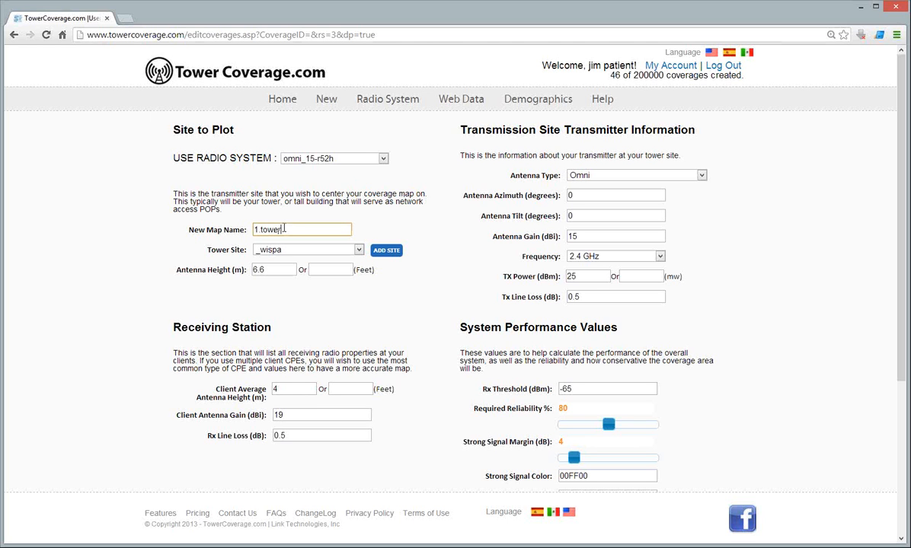
{"action": "type", "text": ".map"}
{"action": "left_click", "coordinate": [272, 250]}
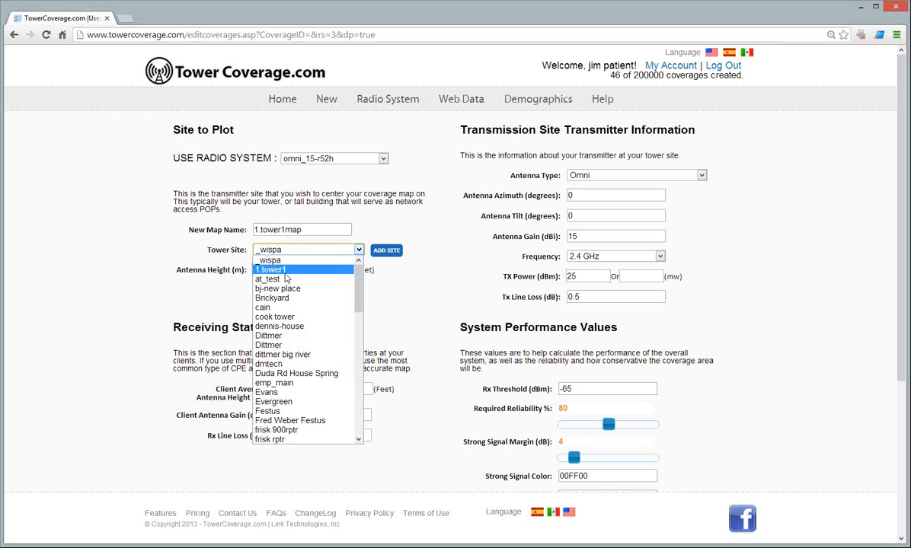
{"action": "left_click", "coordinate": [284, 273]}
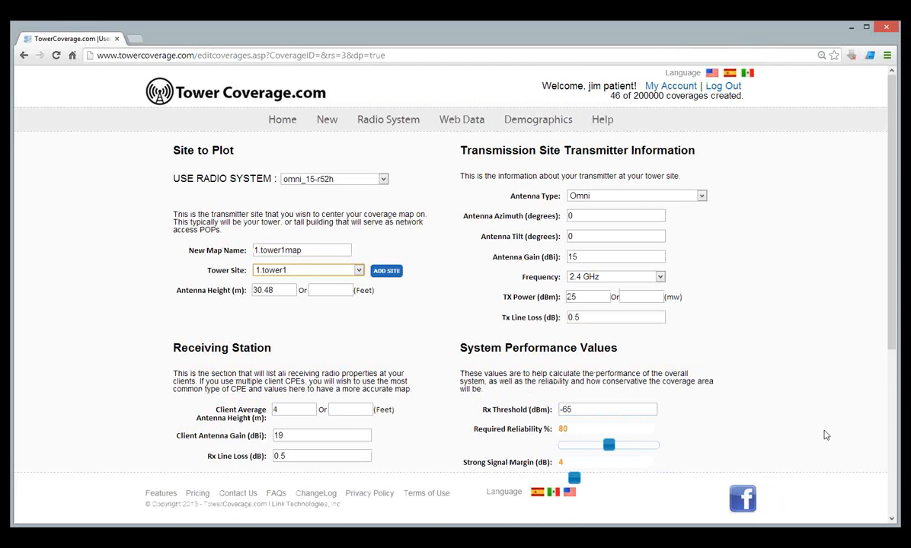
Set the tower antenna height to 120 feet.
{"action": "left_click", "coordinate": [332, 290]}
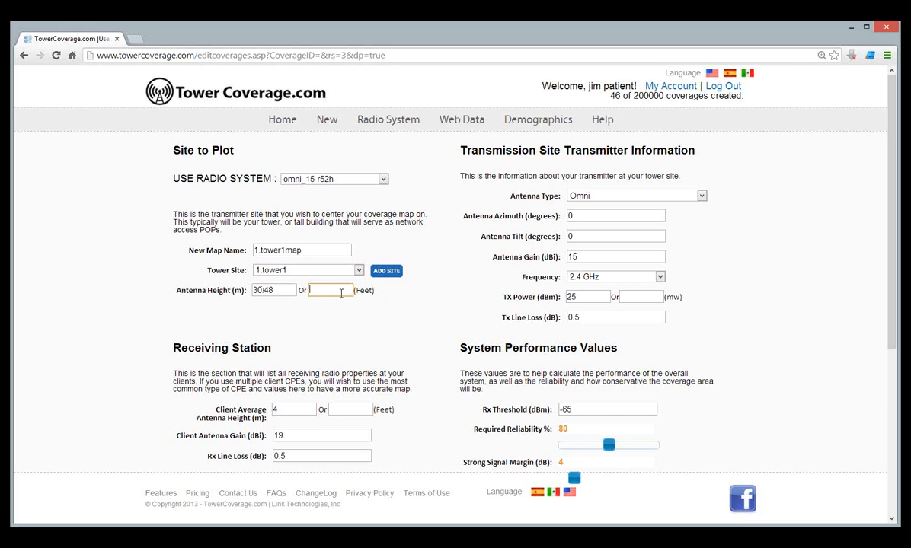
{"action": "left_click", "coordinate": [341, 293]}
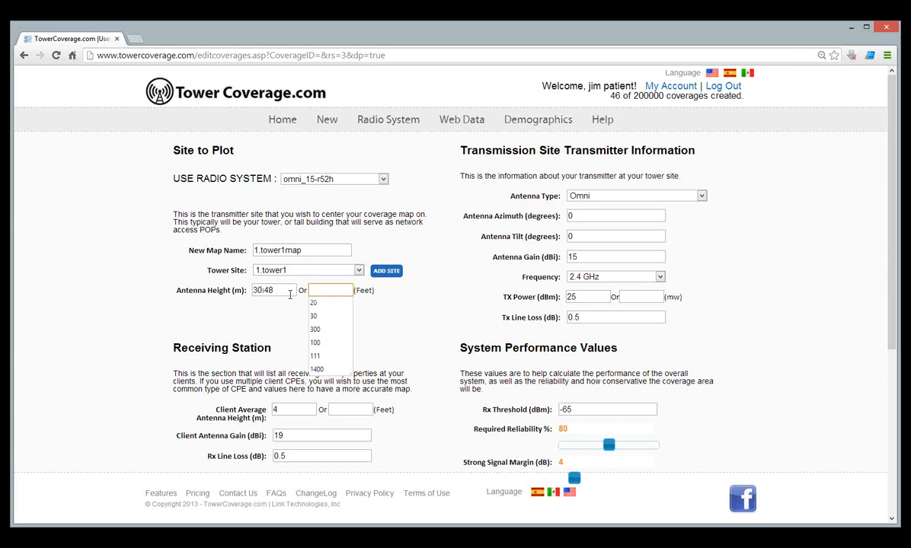
{"action": "left_click", "coordinate": [381, 318]}
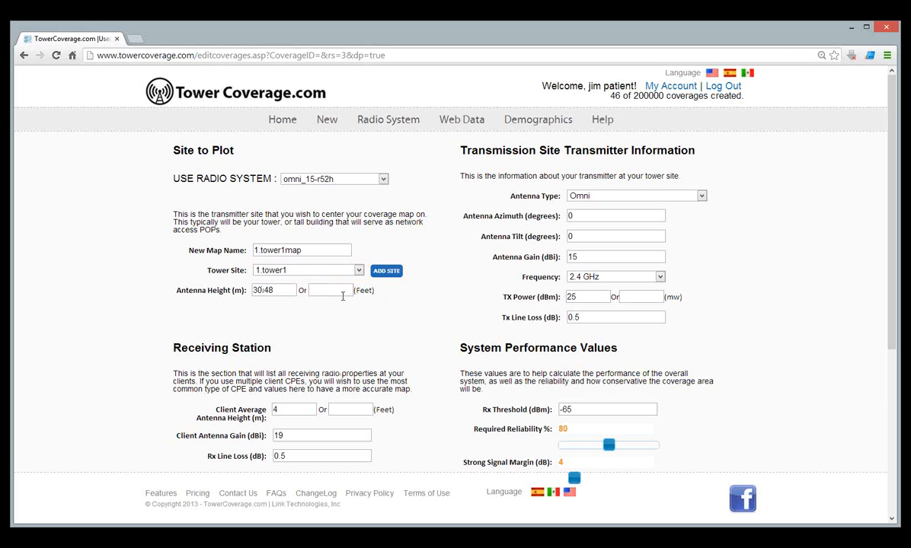
{"action": "left_click", "coordinate": [339, 293]}
{"action": "type", "text": "120"}
{"action": "key", "text": "Tab"}
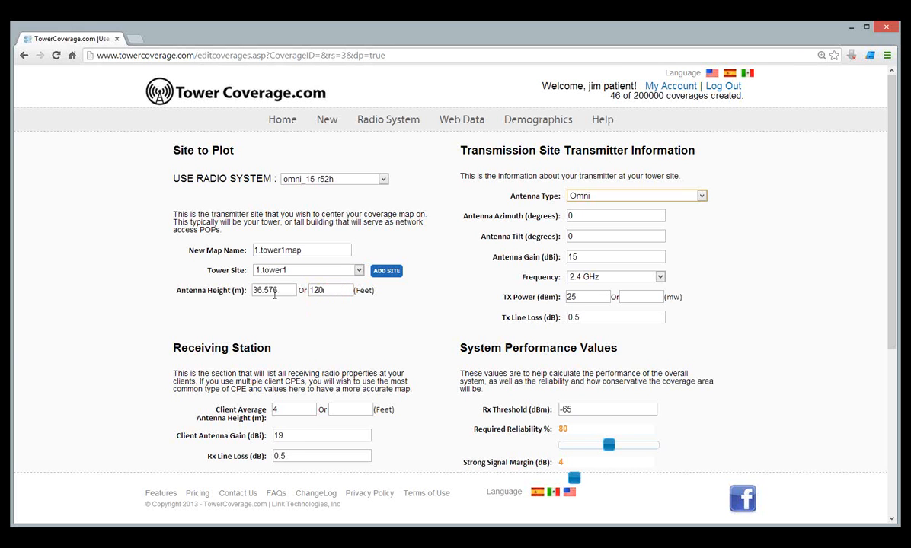
Set the tower antenna height to 100 feet.
{"action": "double_click", "coordinate": [328, 290]}
{"action": "type", "text": "100"}
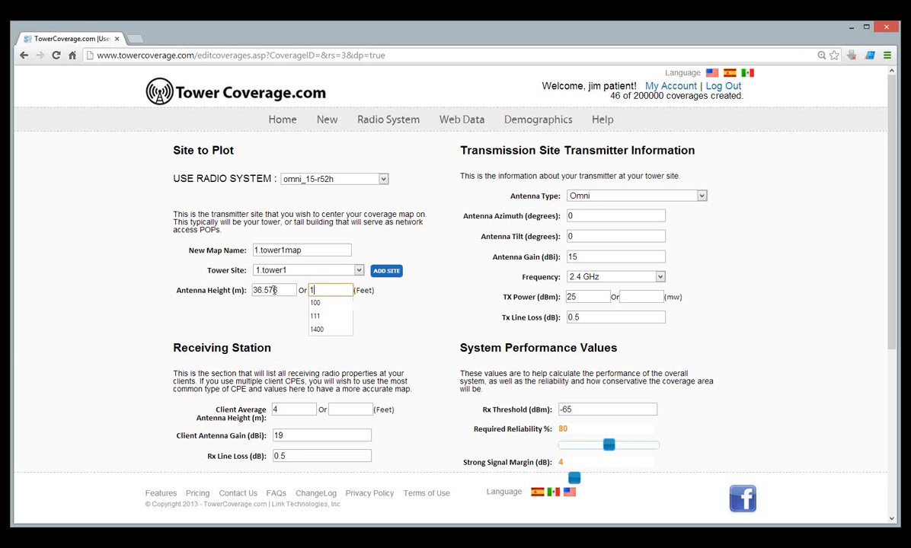
{"action": "key", "text": "Tab"}
{"action": "left_click", "coordinate": [200, 307]}
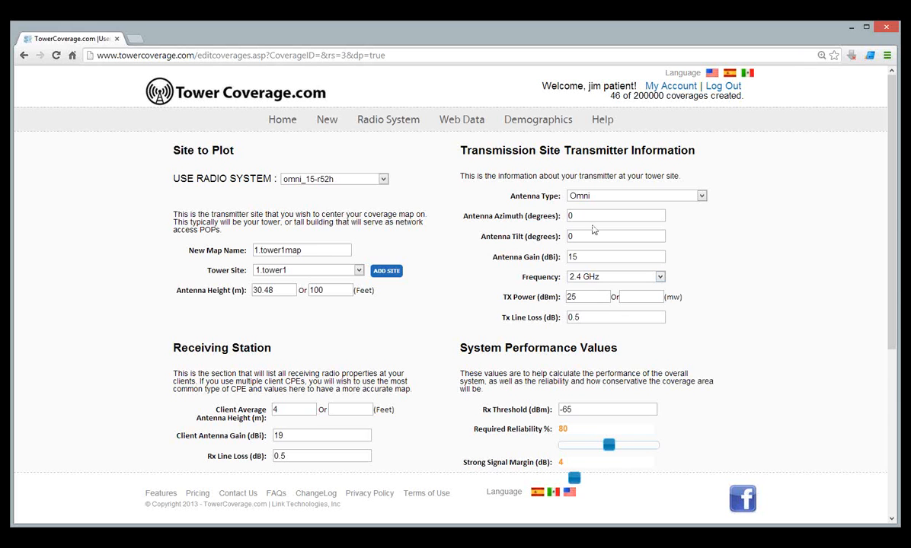
{"action": "left_click", "coordinate": [602, 260]}
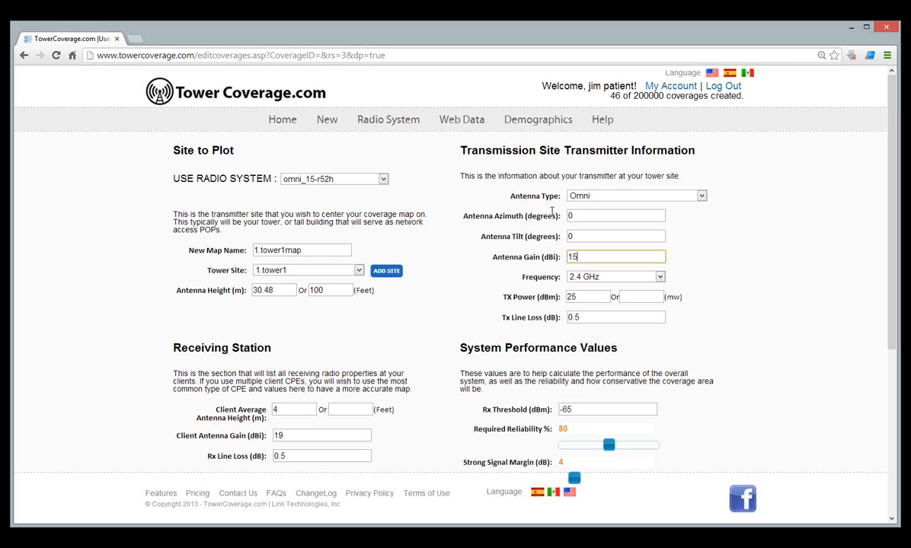
{"action": "mouse_move", "coordinate": [544, 217]}
{"action": "left_click", "coordinate": [756, 332]}
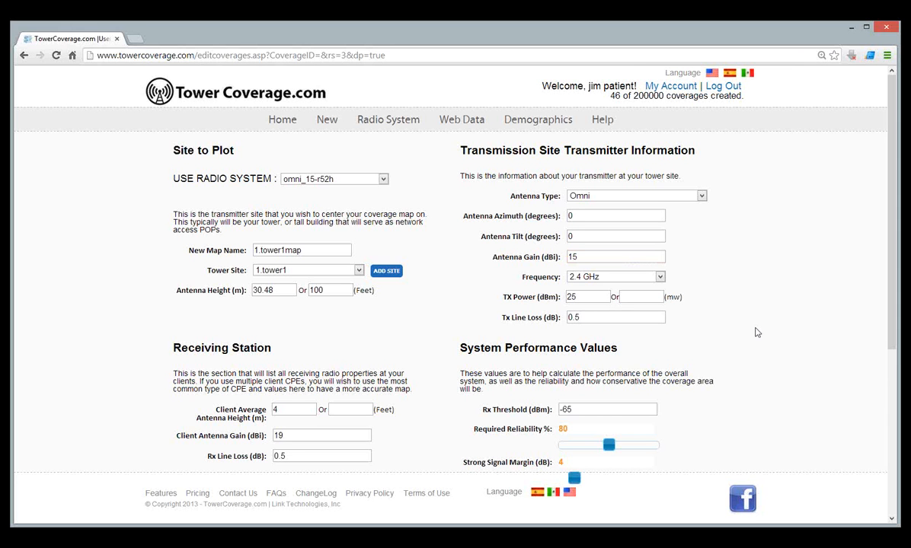
{"action": "left_click", "coordinate": [587, 317]}
{"action": "left_click", "coordinate": [720, 317]}
Set the receiving station's client average antenna height to 20 feet.
{"action": "scroll", "coordinate": [720, 317], "scroll_direction": "down", "scroll_amount": 3}
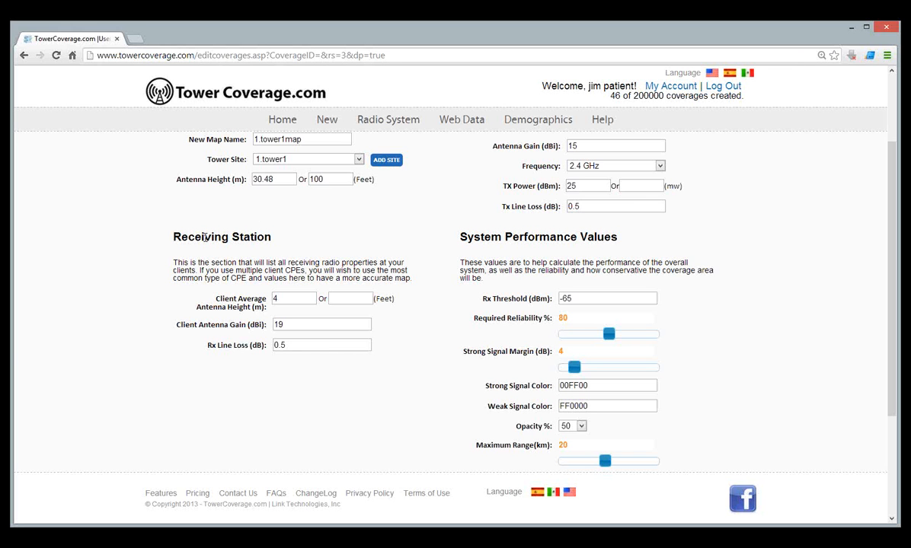
{"action": "left_click", "coordinate": [341, 301]}
{"action": "type", "text": "20"}
{"action": "key", "text": "Tab"}
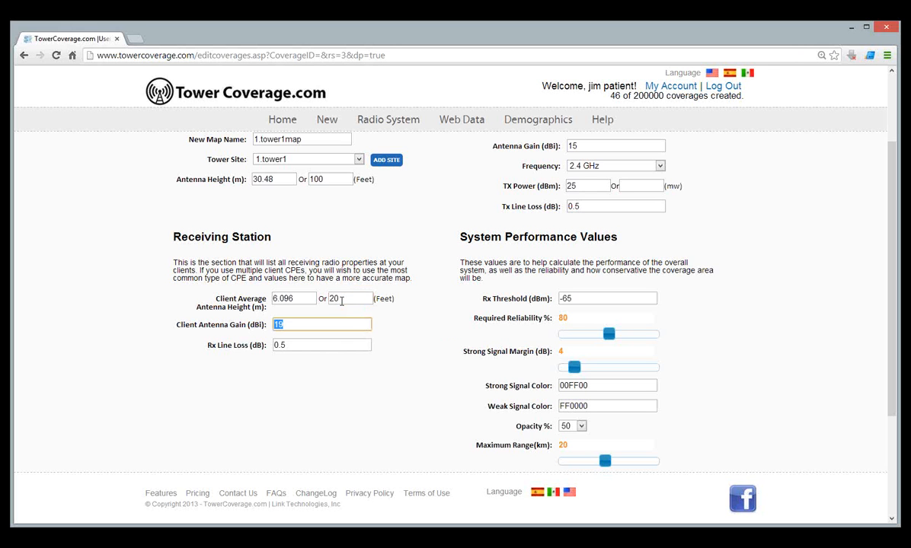
Set the receiving station's client average antenna height to 10 feet.
{"action": "left_click_drag", "start_coordinate": [341, 301], "coordinate": [327, 301]}
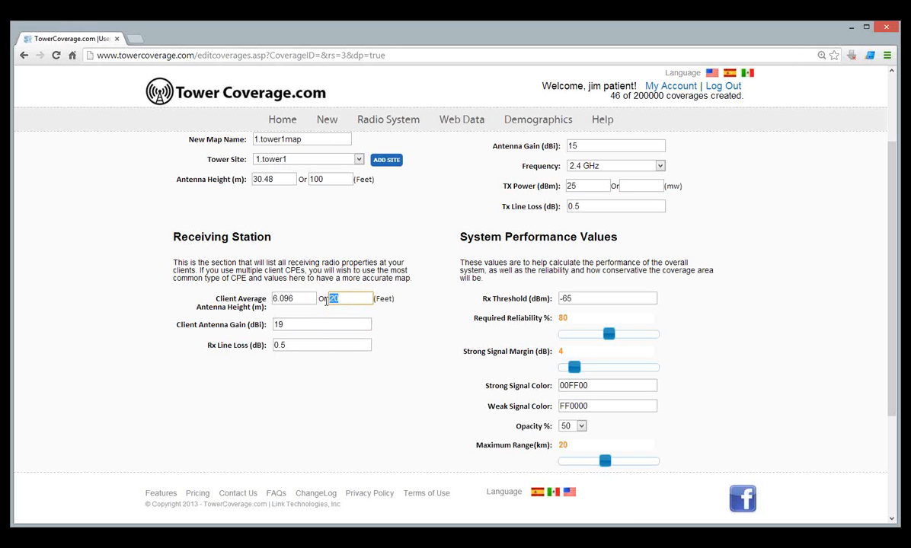
{"action": "type", "text": "10"}
{"action": "key", "text": "Tab"}
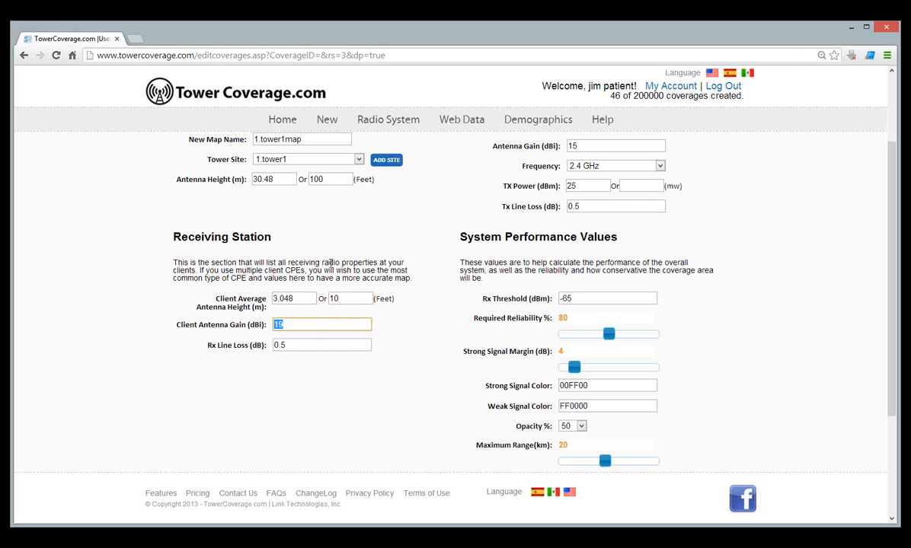
{"action": "left_click", "coordinate": [355, 329]}
{"action": "left_click", "coordinate": [396, 328]}
Set the coverage's Rx threshold to -70 dBm and its strong signal margin to 5 dB.
{"action": "scroll", "coordinate": [401, 363], "scroll_direction": "down", "scroll_amount": 1}
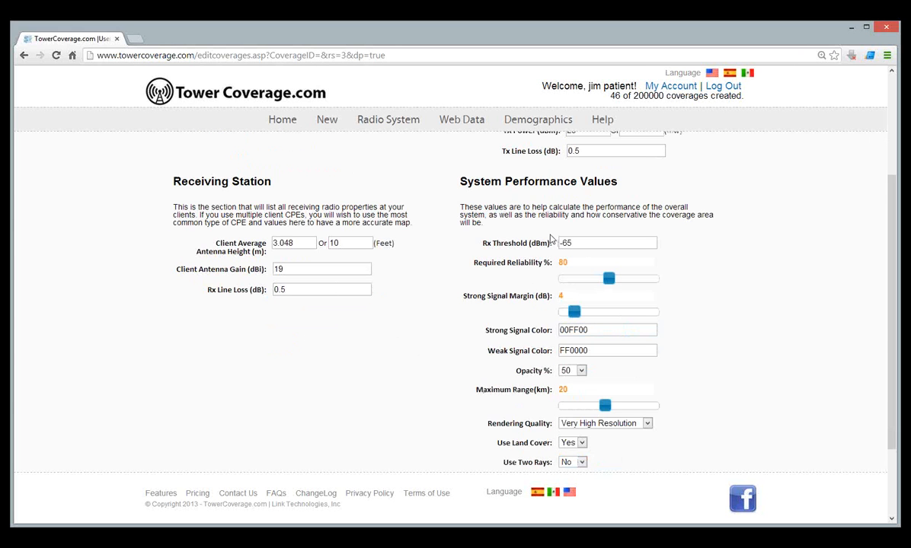
{"action": "mouse_move", "coordinate": [550, 239]}
{"action": "left_click_drag", "start_coordinate": [584, 244], "coordinate": [542, 245]}
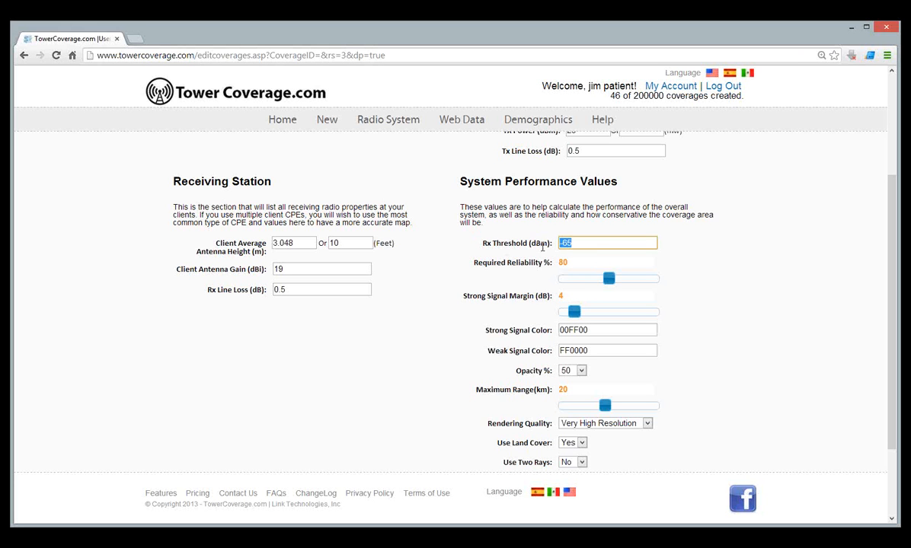
{"action": "type", "text": "-70"}
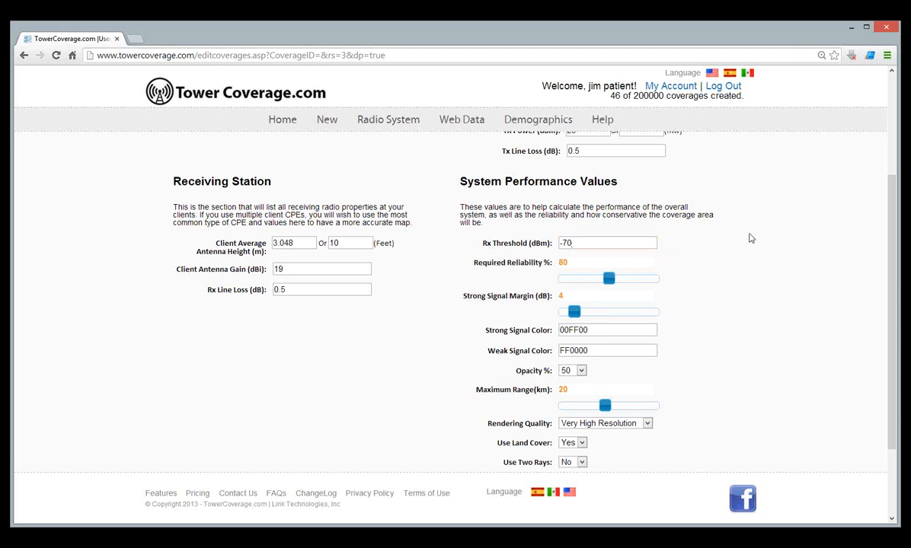
{"action": "left_click_drag", "start_coordinate": [574, 312], "coordinate": [582, 313]}
{"action": "left_click_drag", "start_coordinate": [465, 296], "coordinate": [539, 297]}
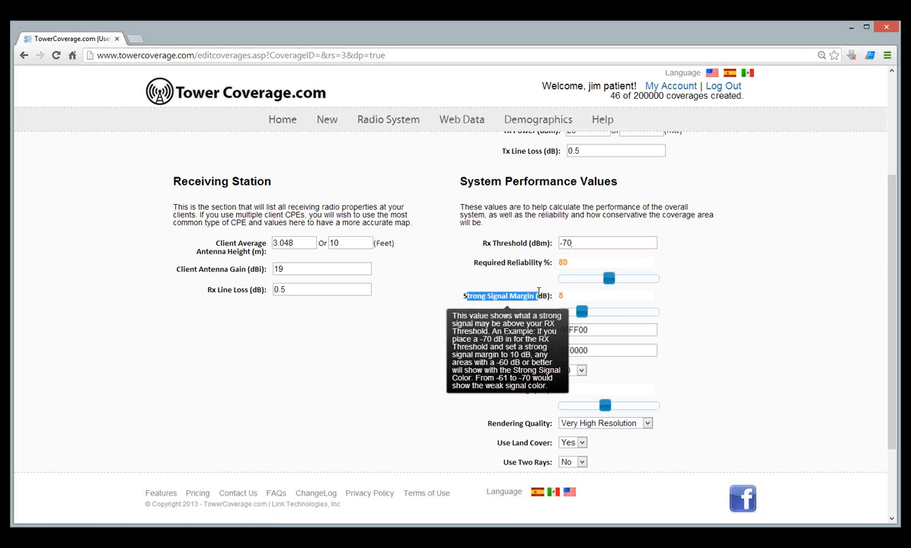
{"action": "mouse_move", "coordinate": [525, 243]}
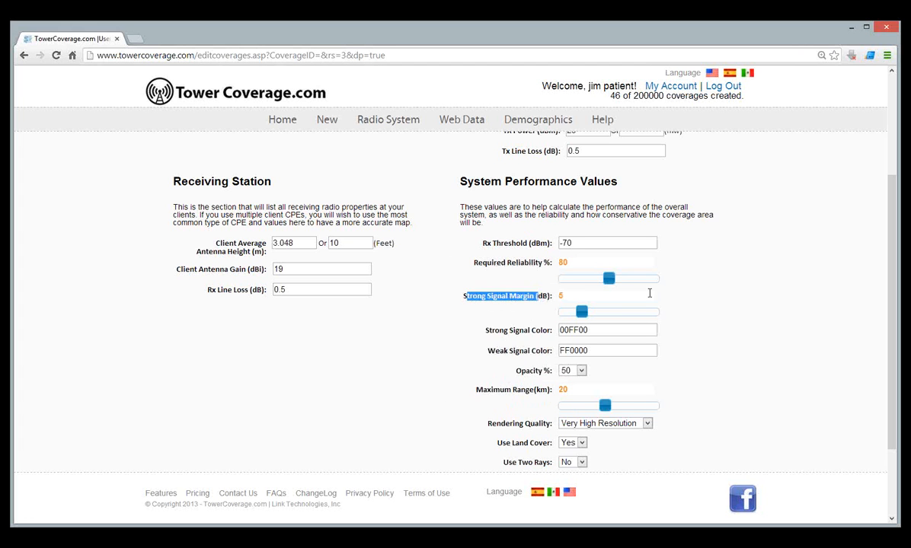
{"action": "left_click", "coordinate": [530, 296]}
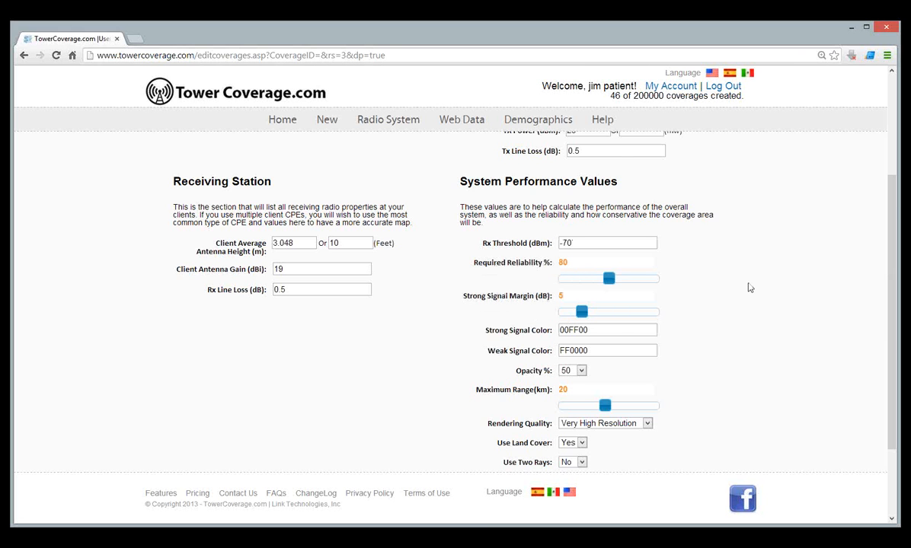
{"action": "scroll", "coordinate": [748, 287], "scroll_direction": "down", "scroll_amount": 1}
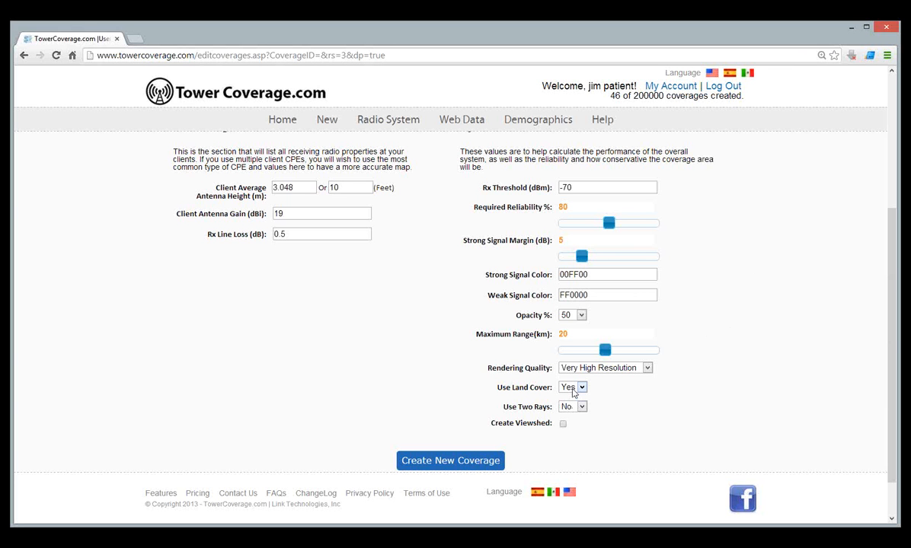
Create the new coverage with the current settings and dismiss the rendering notice.
{"action": "mouse_move", "coordinate": [530, 434]}
{"action": "left_click", "coordinate": [487, 460]}
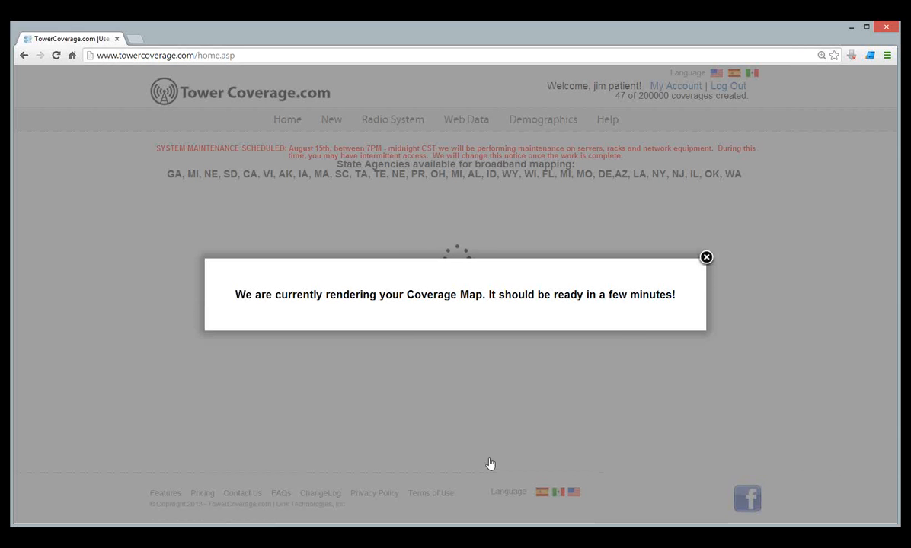
{"action": "left_click", "coordinate": [705, 258]}
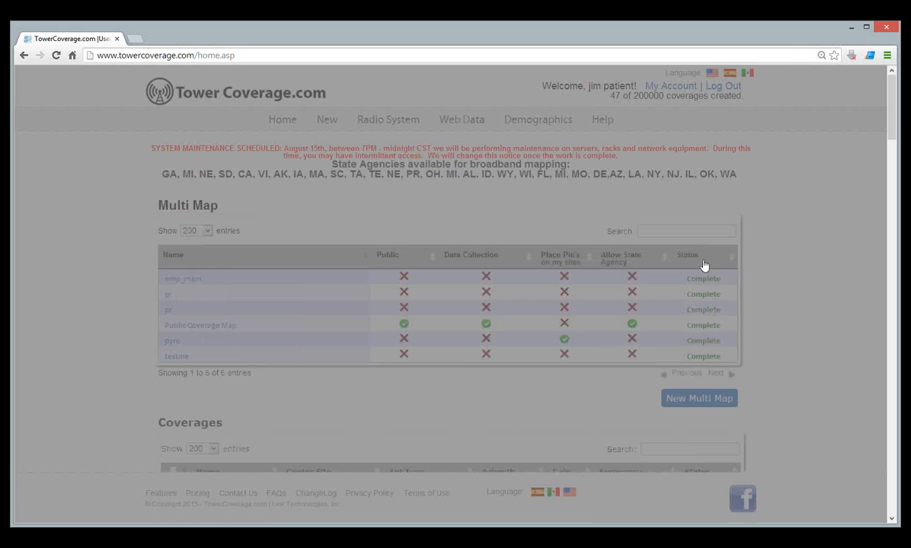
Check the rendering status of the new 1.tower1map coverage in the Coverages list.
{"action": "scroll", "coordinate": [758, 256], "scroll_direction": "down", "scroll_amount": 3}
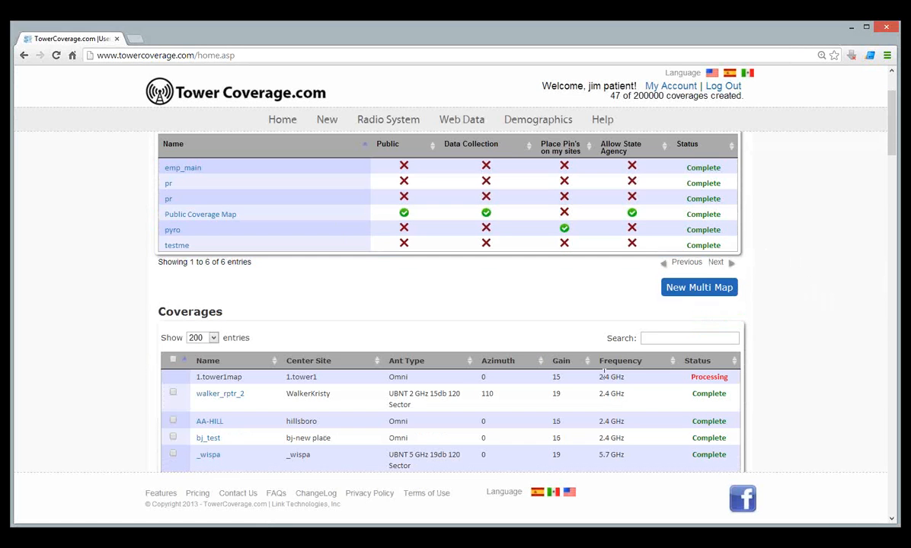
{"action": "left_click_drag", "start_coordinate": [201, 377], "coordinate": [726, 376]}
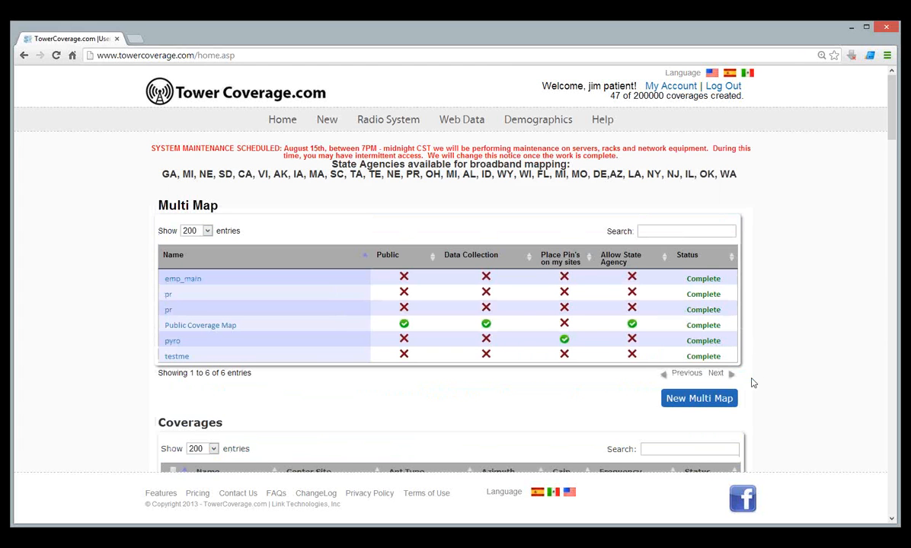
{"action": "scroll", "coordinate": [752, 383], "scroll_direction": "down", "scroll_amount": 1}
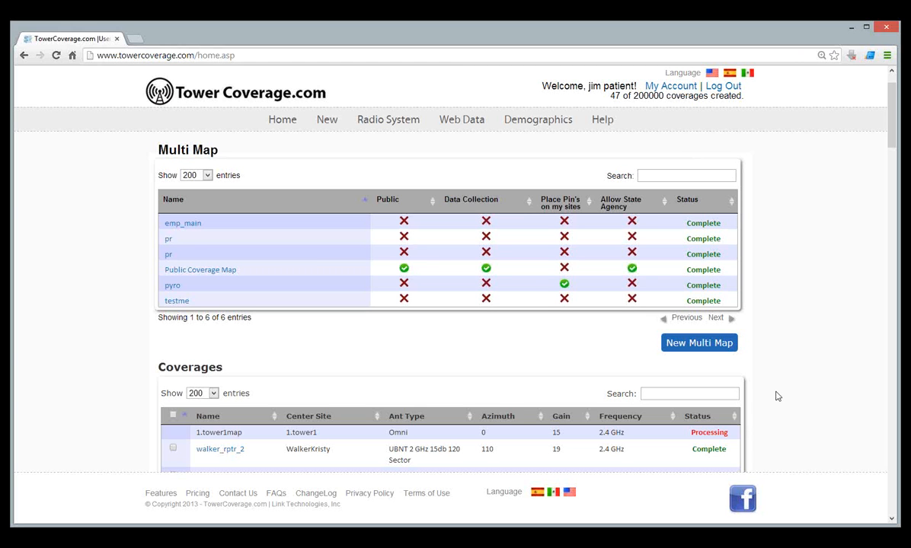
Try to view the account's Land Cover settings and return to the home page.
{"action": "left_click", "coordinate": [656, 88]}
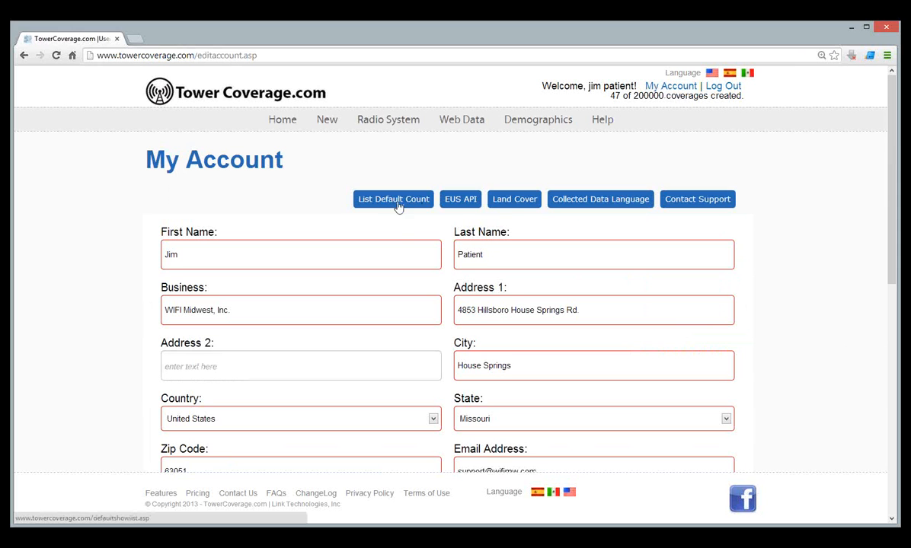
{"action": "left_click", "coordinate": [510, 202]}
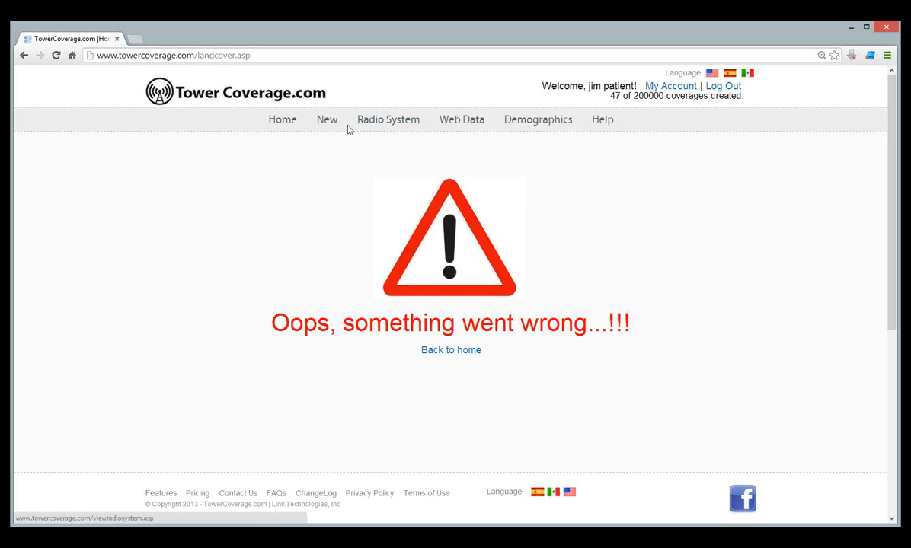
{"action": "left_click", "coordinate": [23, 55]}
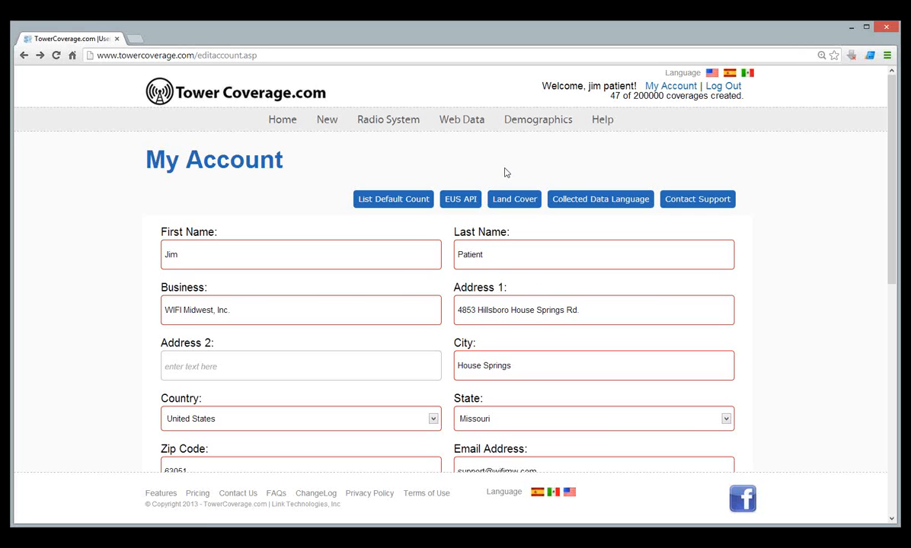
{"action": "left_click", "coordinate": [278, 127]}
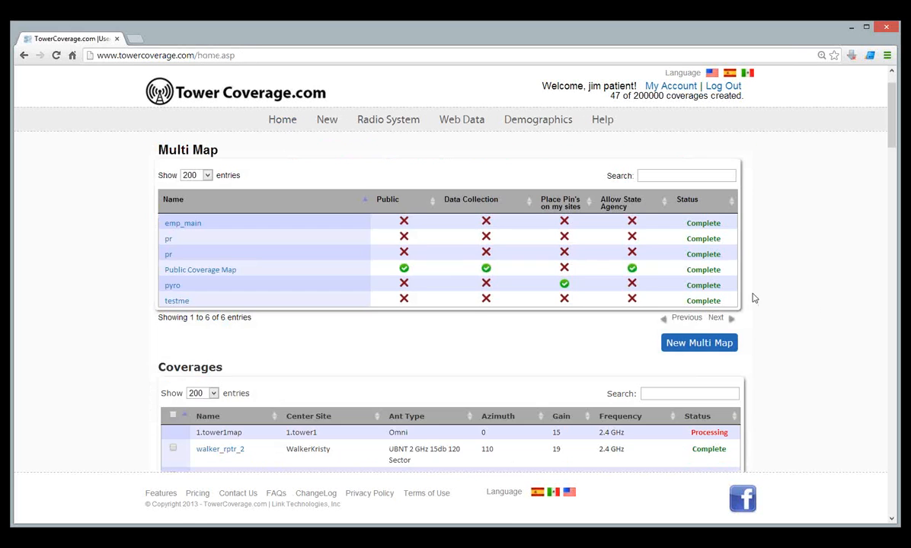
Examine the 1.tower1map row's site, antenna, gain and frequency details and browse the rest of the home page's lists.
{"action": "scroll", "coordinate": [752, 297], "scroll_direction": "down", "scroll_amount": 1}
{"action": "left_click_drag", "start_coordinate": [228, 377], "coordinate": [633, 378]}
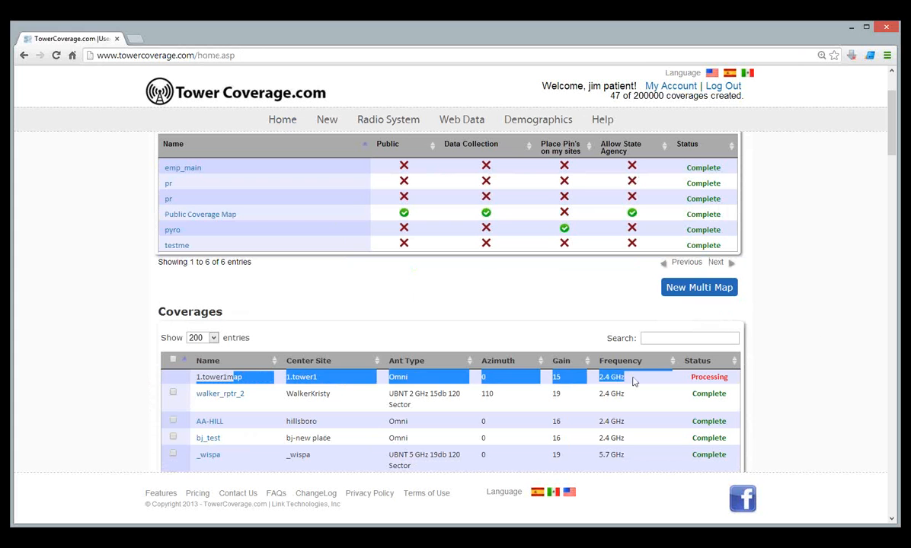
{"action": "left_click", "coordinate": [633, 378]}
{"action": "left_click_drag", "start_coordinate": [248, 374], "coordinate": [287, 374]}
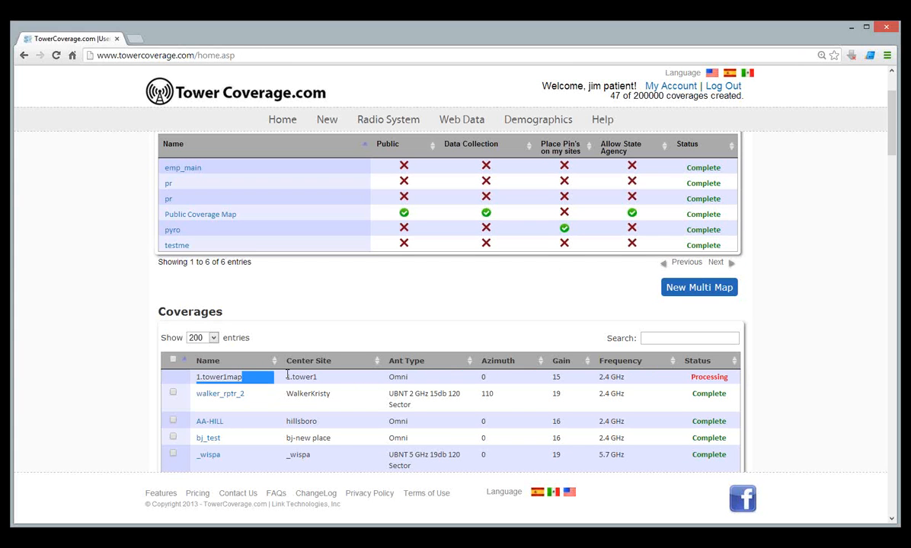
{"action": "scroll", "coordinate": [287, 374], "scroll_direction": "down", "scroll_amount": 6}
{"action": "scroll", "coordinate": [287, 378], "scroll_direction": "up", "scroll_amount": 7}
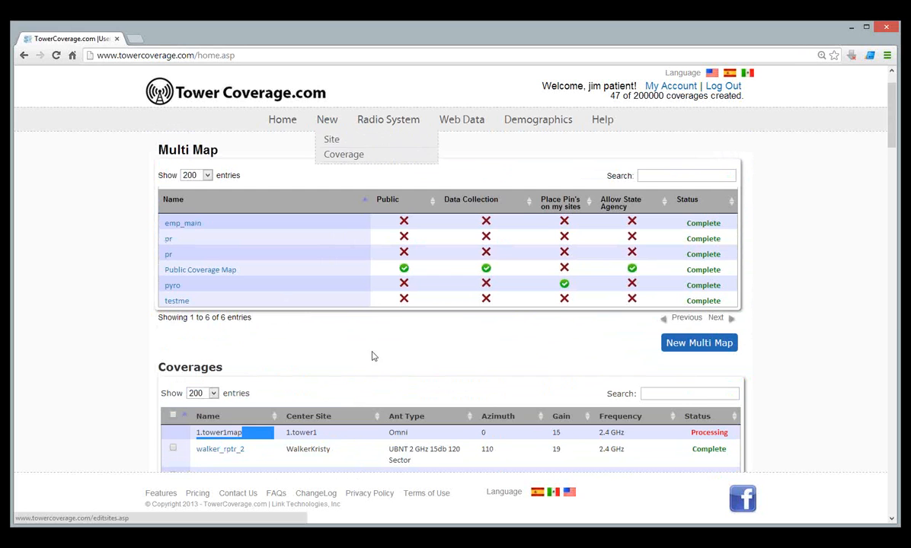
{"action": "scroll", "coordinate": [367, 345], "scroll_direction": "down", "scroll_amount": 1}
{"action": "scroll", "coordinate": [368, 345], "scroll_direction": "up", "scroll_amount": 1}
Start a new link with Dittmer as site 1, hillsboro as site 2 and a frequency of 24 GHz.
{"action": "mouse_move", "coordinate": [328, 124]}
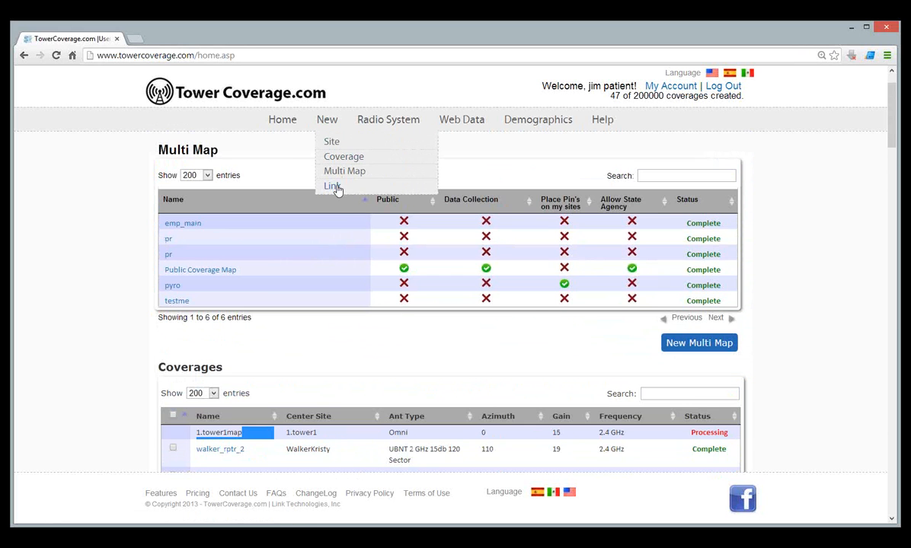
{"action": "left_click", "coordinate": [332, 186]}
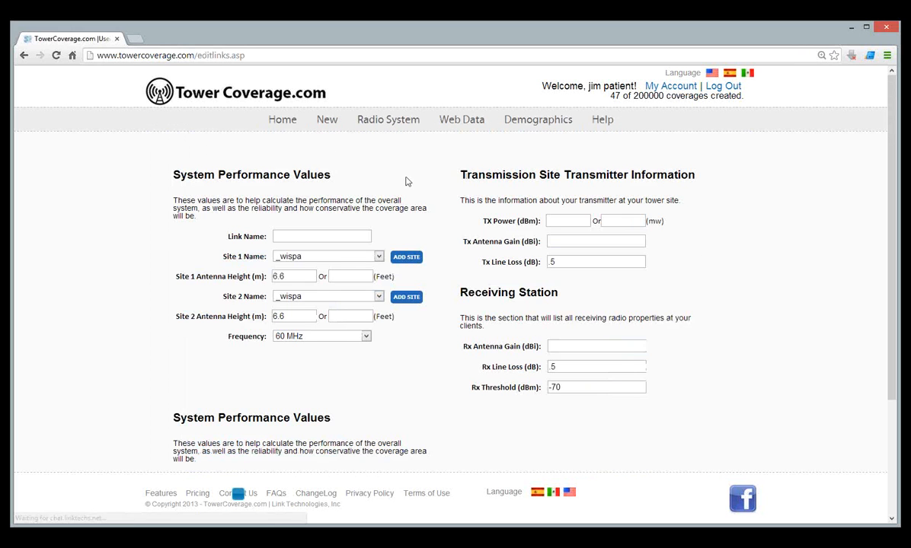
{"action": "left_click", "coordinate": [330, 258]}
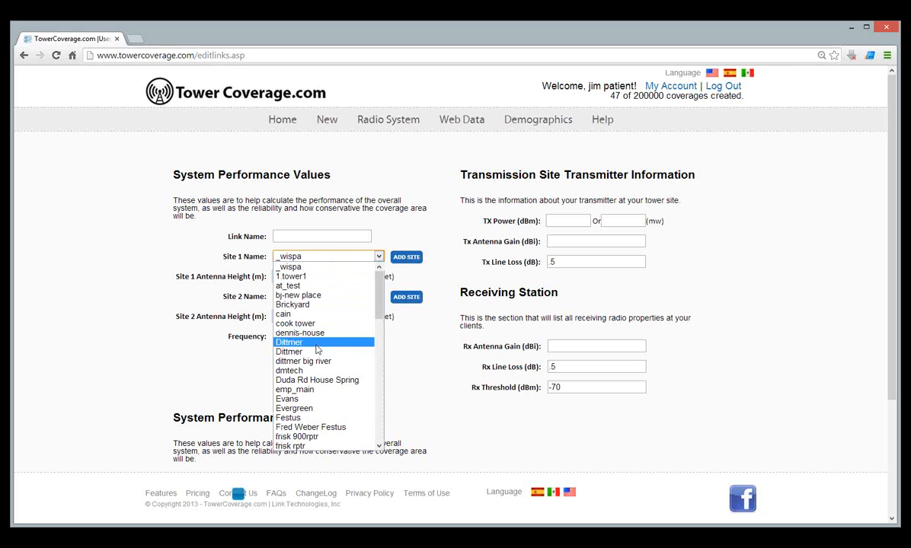
{"action": "left_click", "coordinate": [317, 343]}
{"action": "left_click", "coordinate": [323, 298]}
{"action": "scroll", "coordinate": [335, 415], "scroll_direction": "down", "scroll_amount": 5}
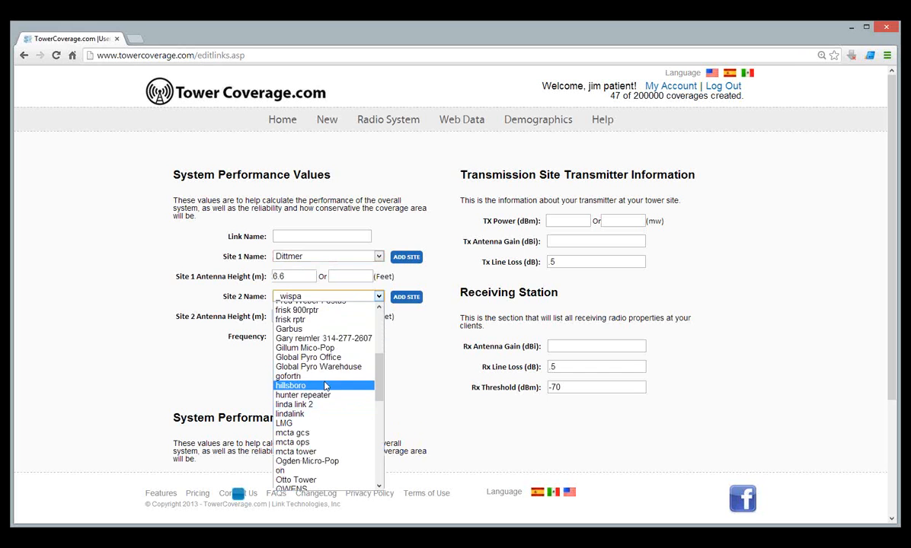
{"action": "left_click", "coordinate": [324, 386]}
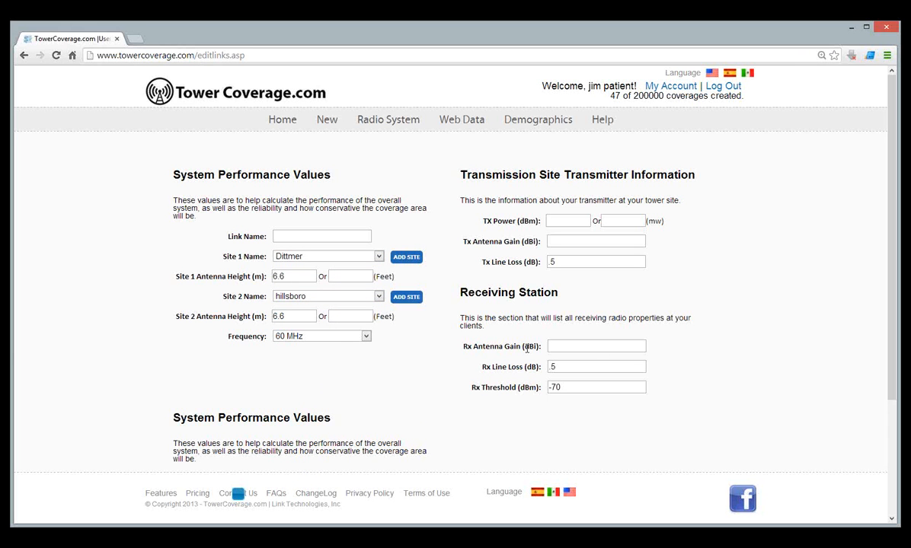
{"action": "left_click", "coordinate": [339, 338]}
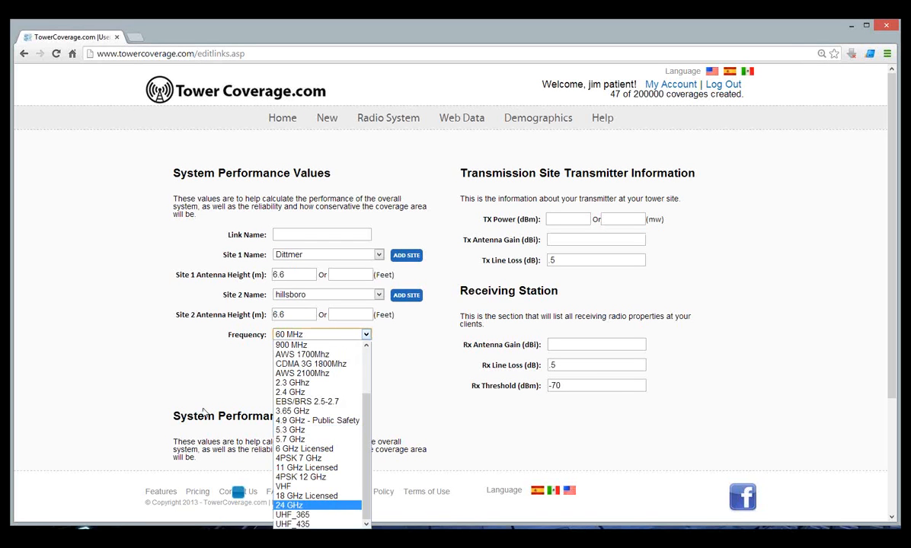
{"action": "left_click", "coordinate": [304, 505]}
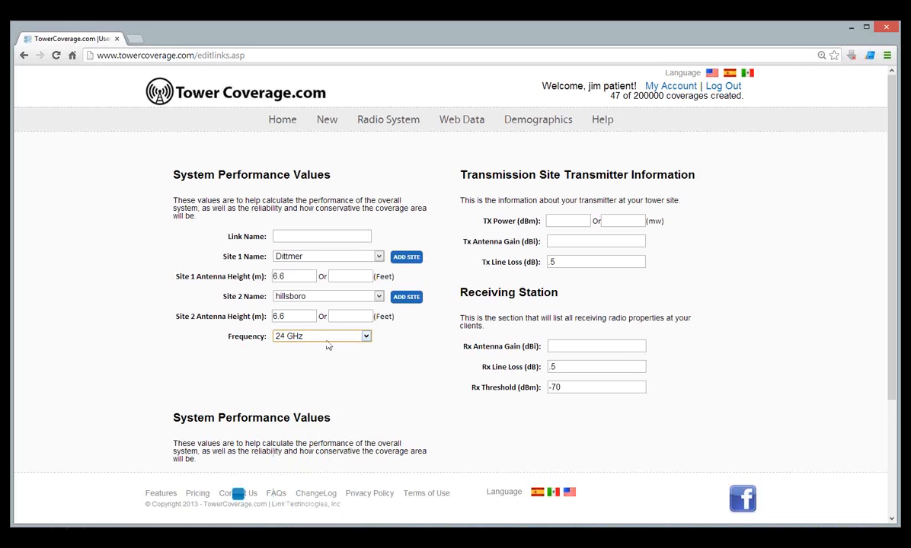
From the home page's Links list, open the saved link from hillsboro whose far-end antenna height is 3.
{"action": "left_click", "coordinate": [295, 130]}
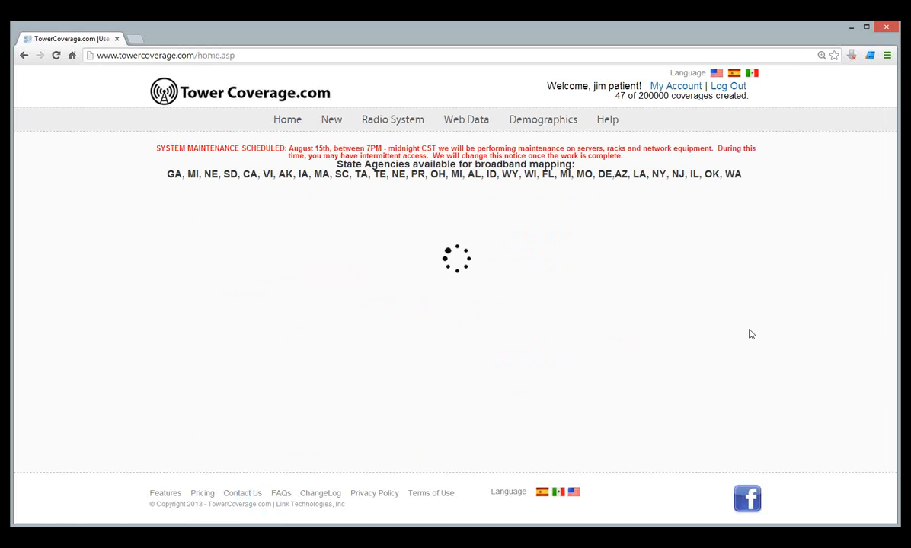
{"action": "scroll", "coordinate": [751, 334], "scroll_direction": "down", "scroll_amount": 10}
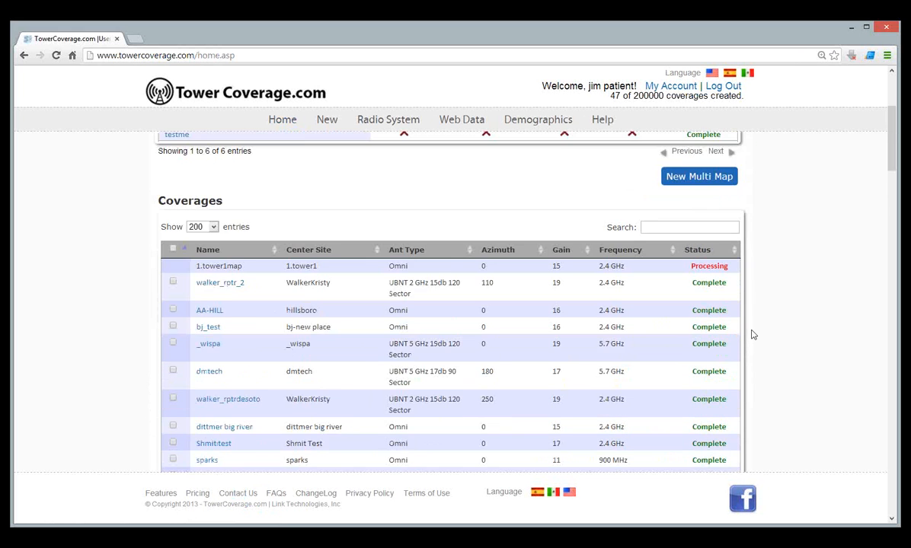
{"action": "scroll", "coordinate": [751, 334], "scroll_direction": "down", "scroll_amount": 8}
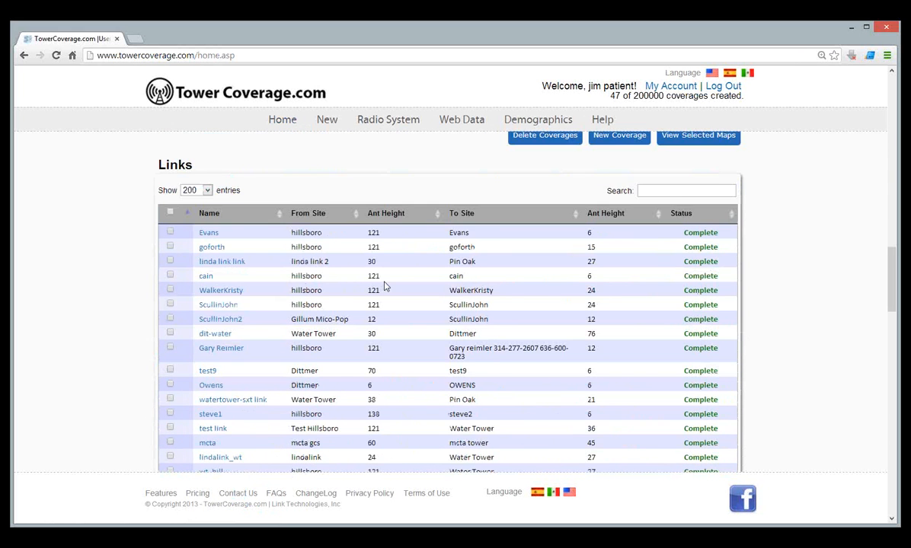
{"action": "scroll", "coordinate": [286, 337], "scroll_direction": "down", "scroll_amount": 1}
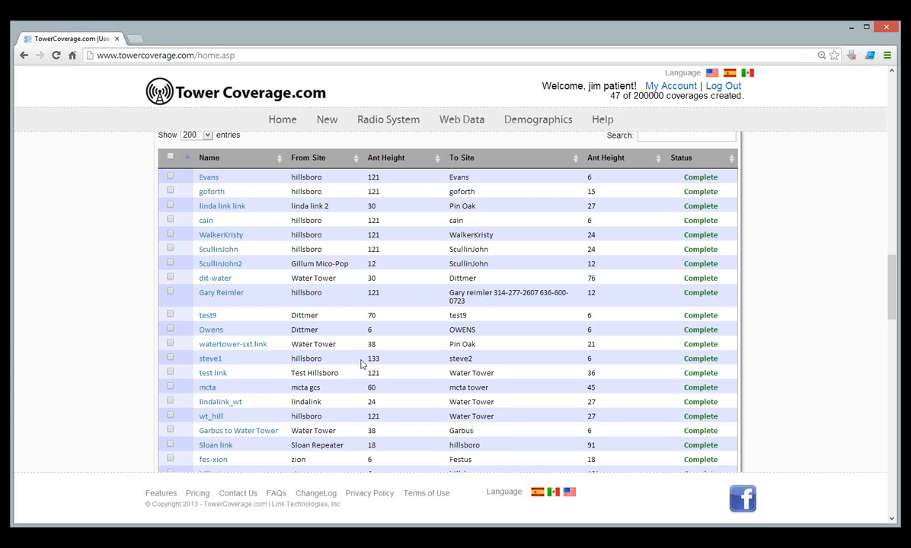
{"action": "scroll", "coordinate": [294, 315], "scroll_direction": "down", "scroll_amount": 2}
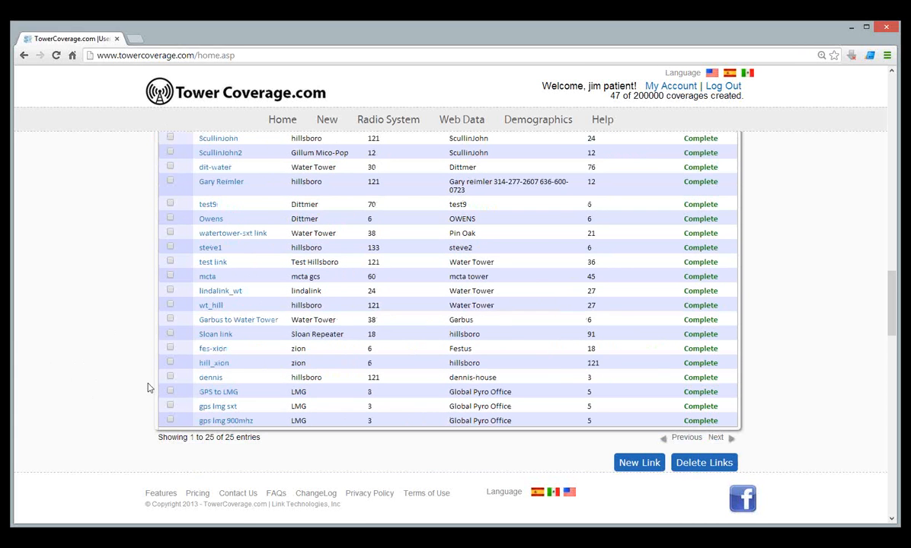
{"action": "left_click", "coordinate": [211, 377]}
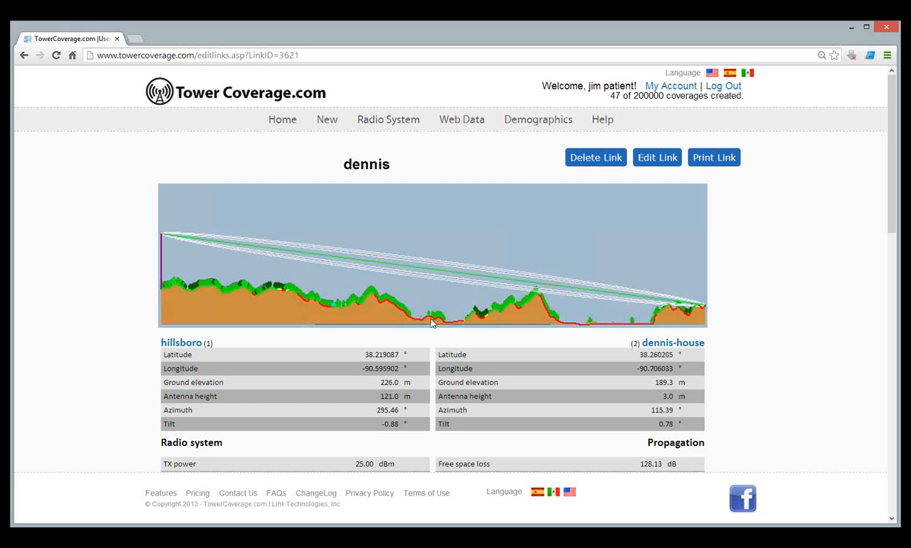
Examine the link's azimuth, tilt, radio system and propagation values.
{"action": "scroll", "coordinate": [430, 323], "scroll_direction": "down", "scroll_amount": 2}
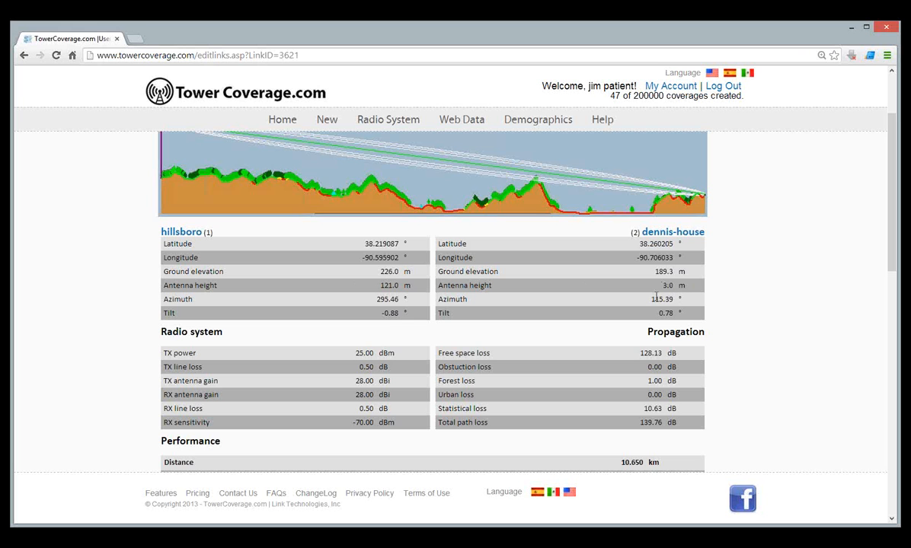
{"action": "double_click", "coordinate": [660, 299]}
{"action": "scroll", "coordinate": [720, 313], "scroll_direction": "down", "scroll_amount": 1}
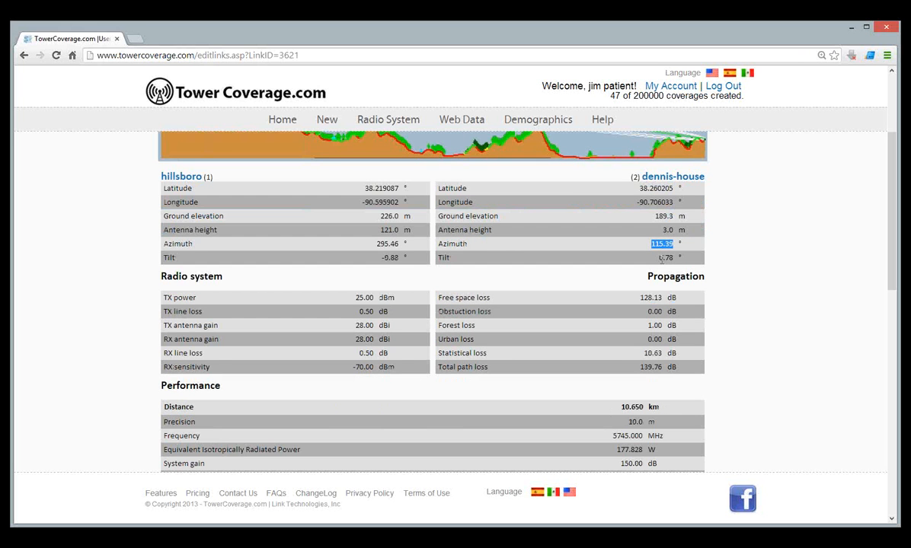
{"action": "left_click_drag", "start_coordinate": [658, 258], "coordinate": [673, 263]}
{"action": "left_click_drag", "start_coordinate": [354, 298], "coordinate": [639, 344]}
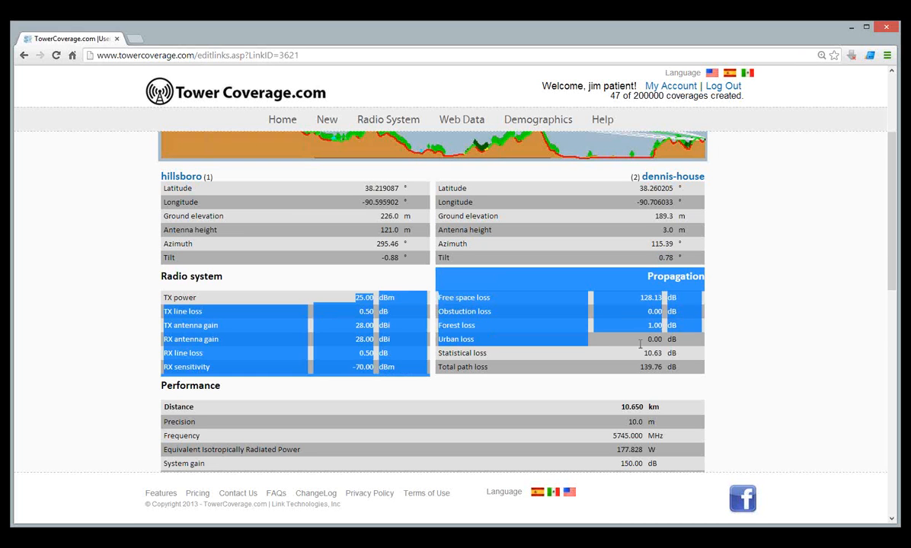
{"action": "left_click", "coordinate": [638, 349]}
Examine the link's performance figures, especially the received signal, and its path on the map.
{"action": "scroll", "coordinate": [638, 348], "scroll_direction": "down", "scroll_amount": 3}
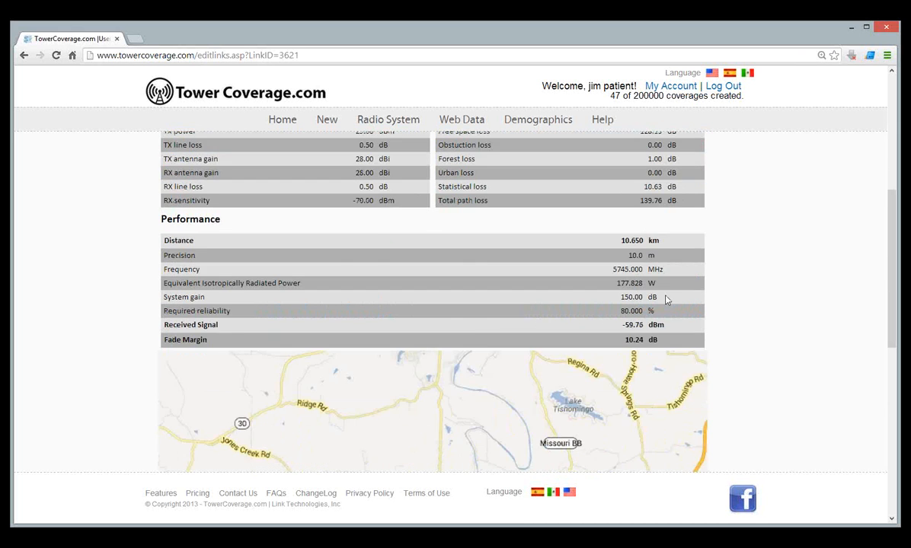
{"action": "scroll", "coordinate": [650, 342], "scroll_direction": "up", "scroll_amount": 1}
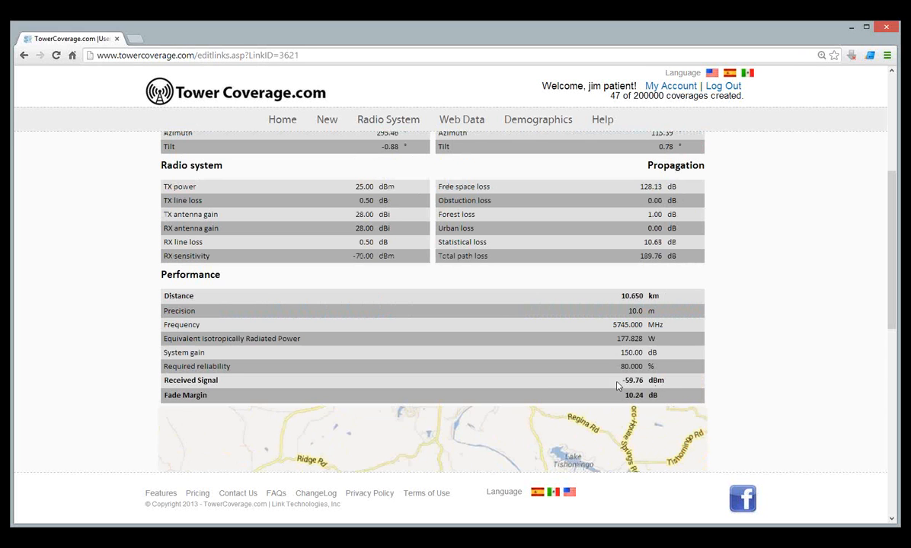
{"action": "mouse_move", "coordinate": [616, 381]}
{"action": "left_mouse_down"}
{"action": "mouse_move", "coordinate": [666, 381]}
{"action": "mouse_move", "coordinate": [619, 384]}
{"action": "left_mouse_up"}
{"action": "left_click", "coordinate": [667, 381]}
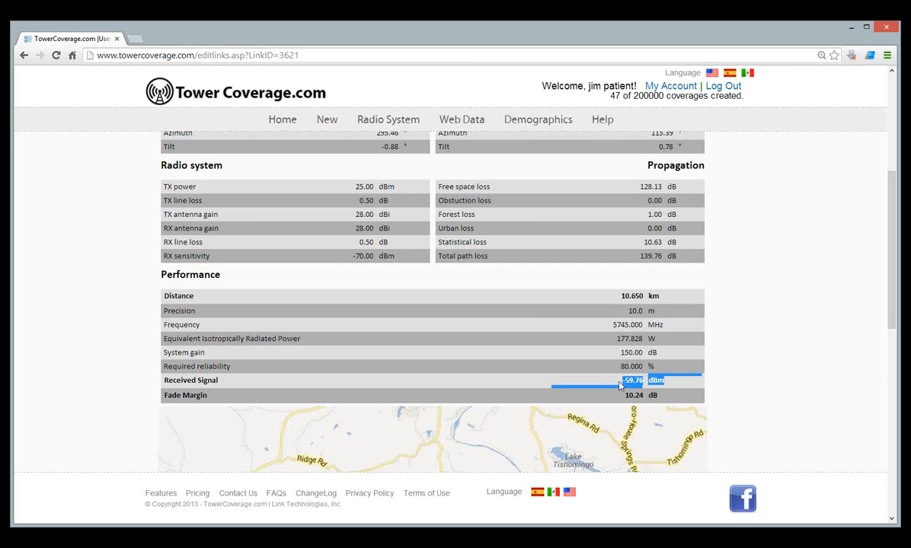
{"action": "left_click", "coordinate": [629, 380]}
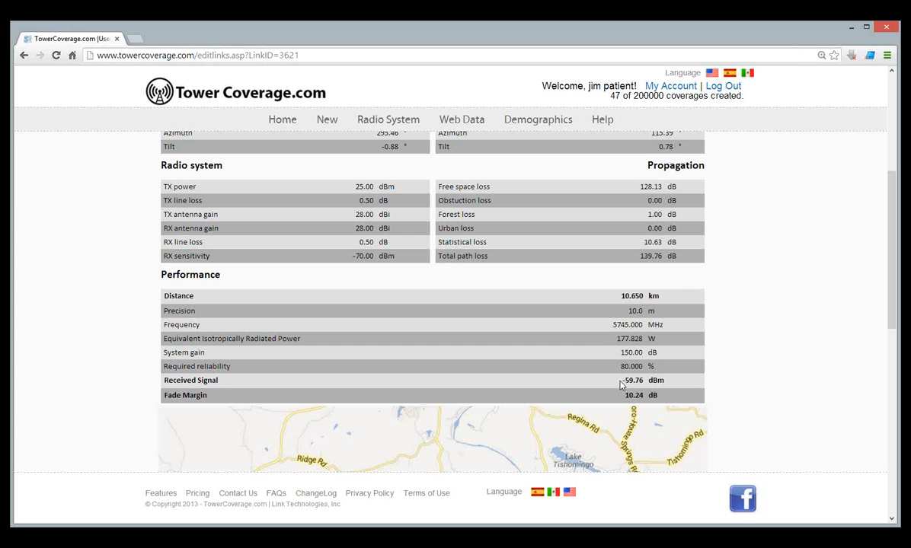
{"action": "scroll", "coordinate": [621, 385], "scroll_direction": "down", "scroll_amount": 7}
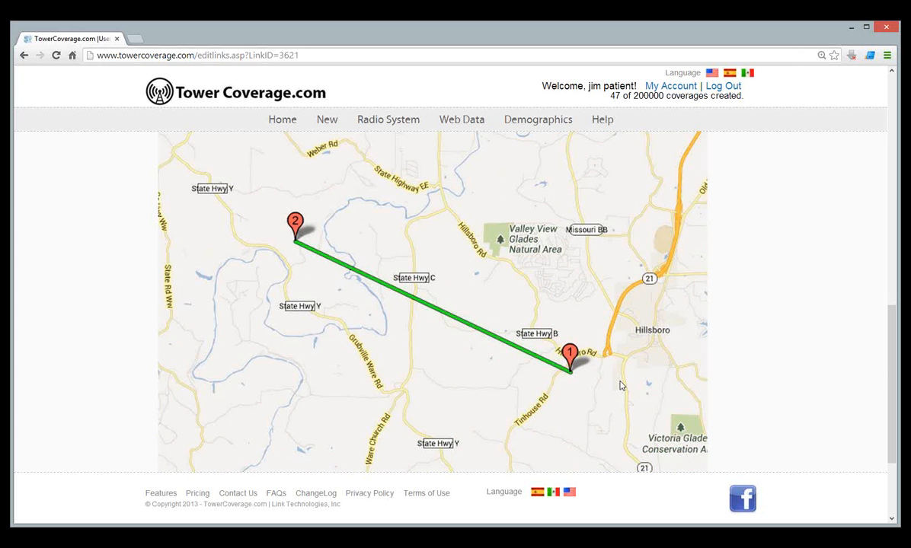
{"action": "scroll", "coordinate": [620, 385], "scroll_direction": "up", "scroll_amount": 8}
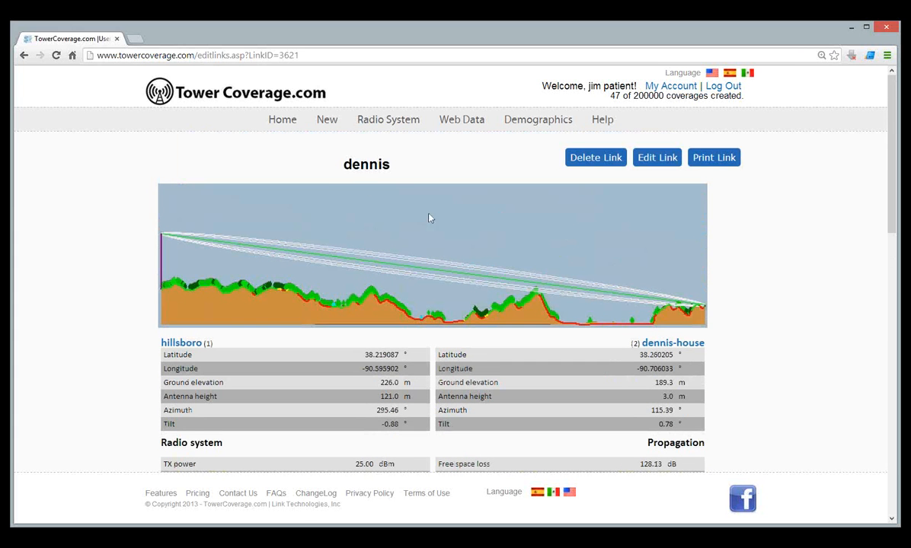
Open a blank new link form and review its site, transmitter, receiving station and system performance fields.
{"action": "mouse_move", "coordinate": [326, 121]}
{"action": "left_click", "coordinate": [332, 185]}
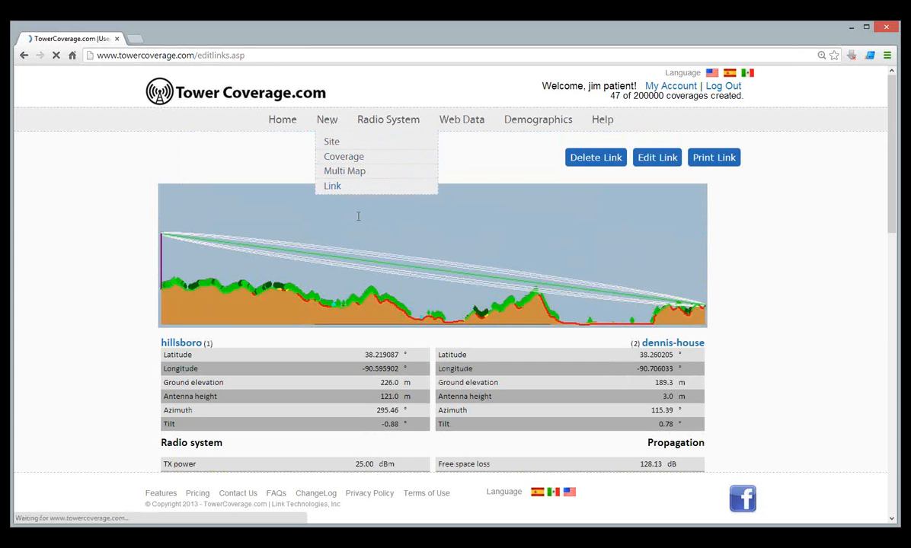
{"action": "scroll", "coordinate": [691, 314], "scroll_direction": "down", "scroll_amount": 3}
{"action": "scroll", "coordinate": [691, 314], "scroll_direction": "up", "scroll_amount": 1}
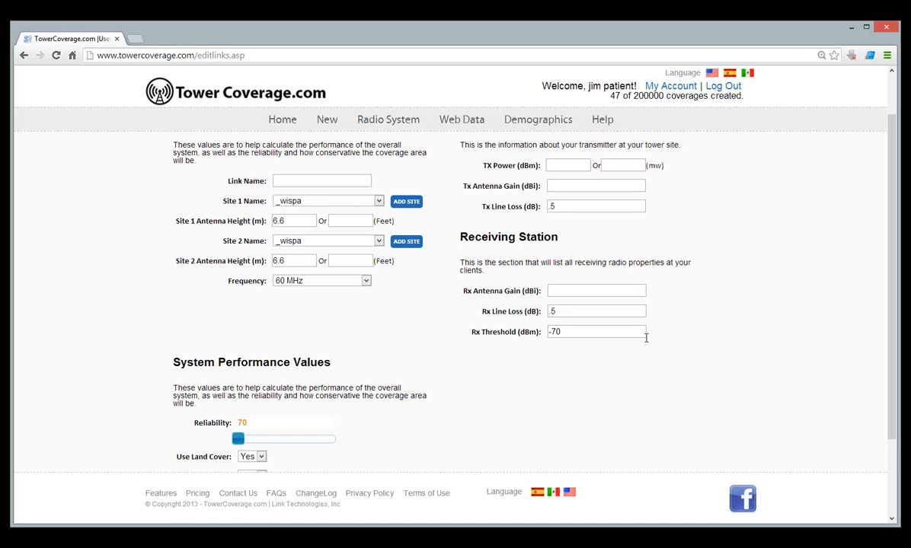
{"action": "scroll", "coordinate": [641, 340], "scroll_direction": "down", "scroll_amount": 1}
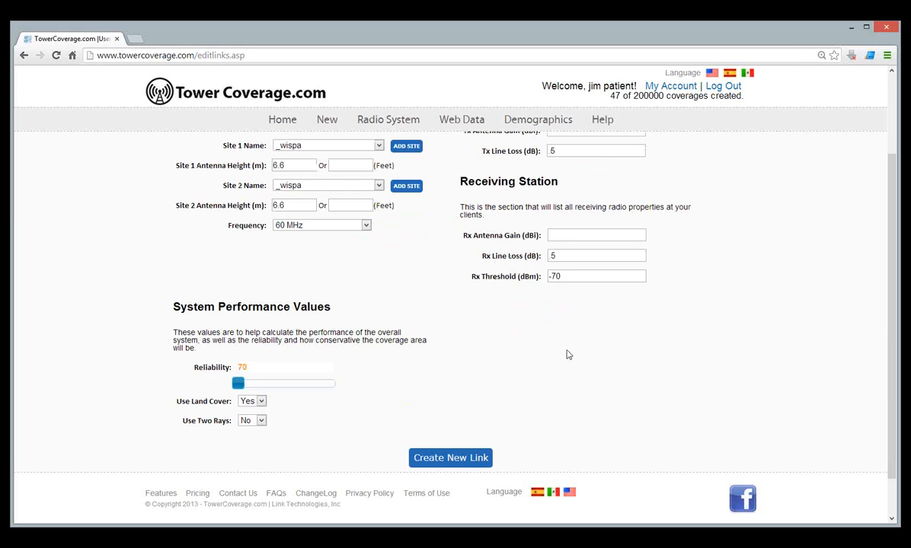
{"action": "scroll", "coordinate": [427, 240], "scroll_direction": "up", "scroll_amount": 2}
From the home page's Coverages list, open 1.tower1map and examine its strong and weak signal areas.
{"action": "left_click", "coordinate": [283, 121]}
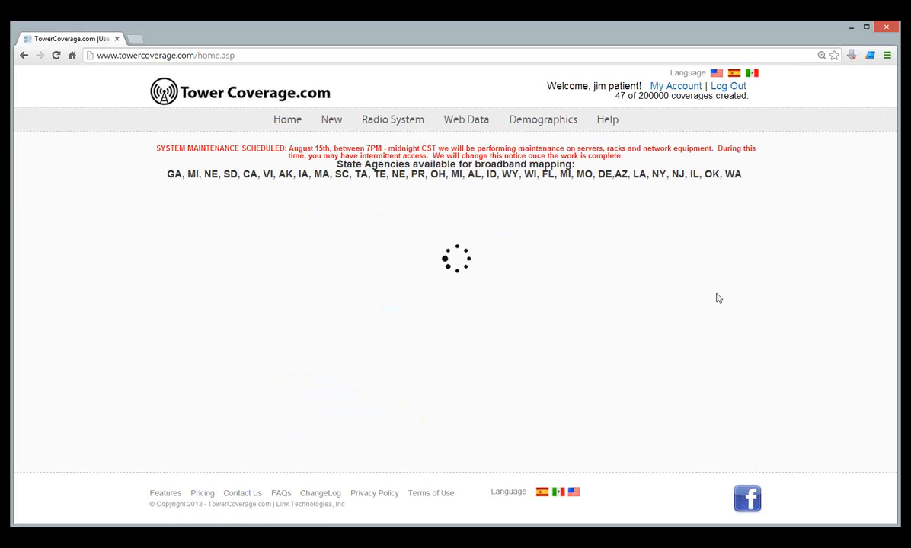
{"action": "scroll", "coordinate": [714, 300], "scroll_direction": "down", "scroll_amount": 3}
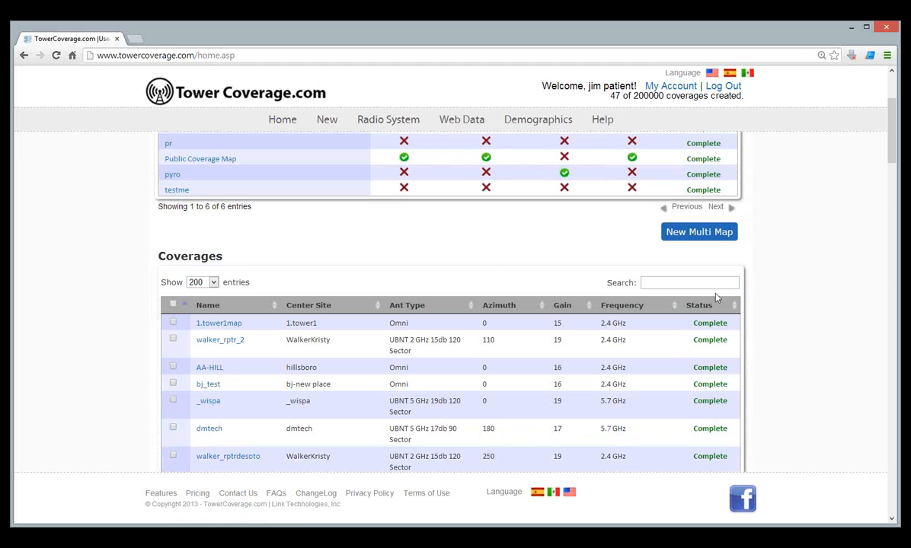
{"action": "left_click", "coordinate": [221, 324]}
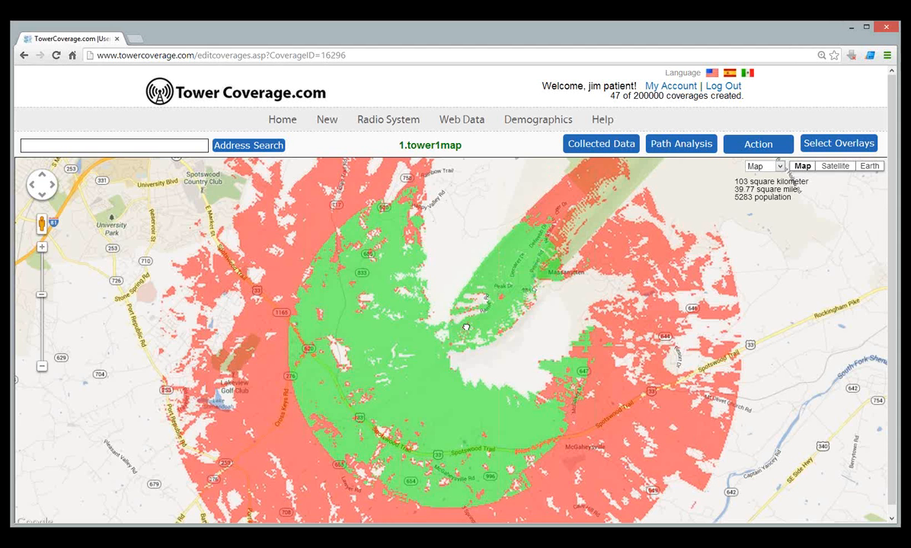
{"action": "left_click_drag", "start_coordinate": [466, 327], "coordinate": [470, 322]}
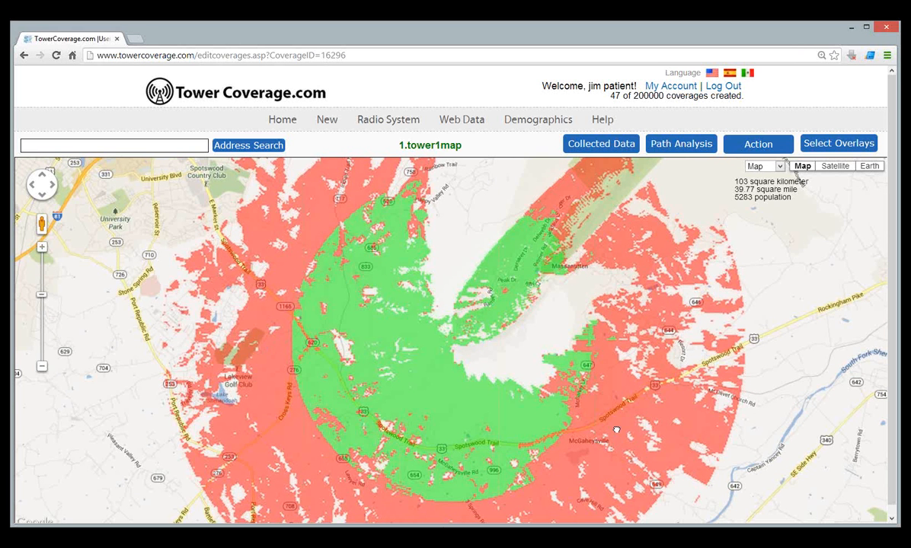
{"action": "scroll", "coordinate": [617, 426], "scroll_direction": "up", "scroll_amount": 1}
{"action": "left_click_drag", "start_coordinate": [617, 409], "coordinate": [611, 351]}
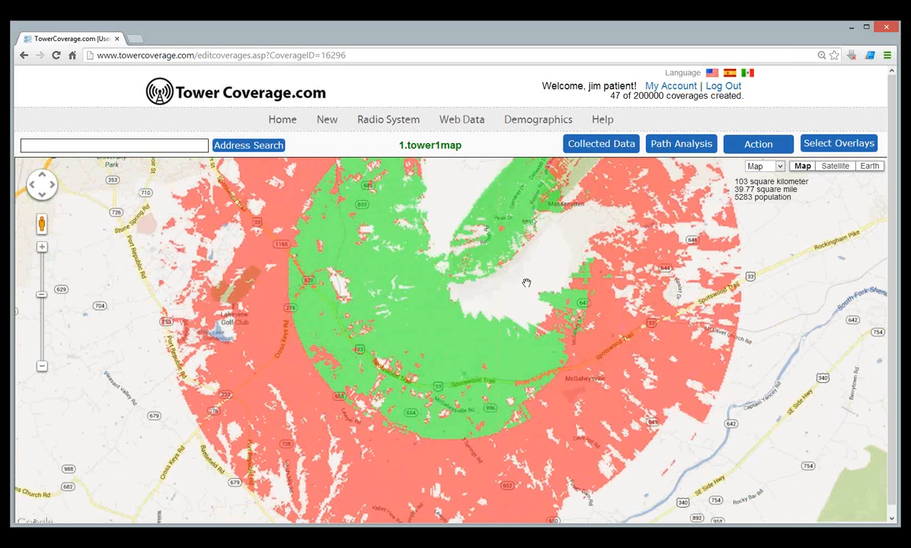
{"action": "left_click_drag", "start_coordinate": [526, 290], "coordinate": [534, 319]}
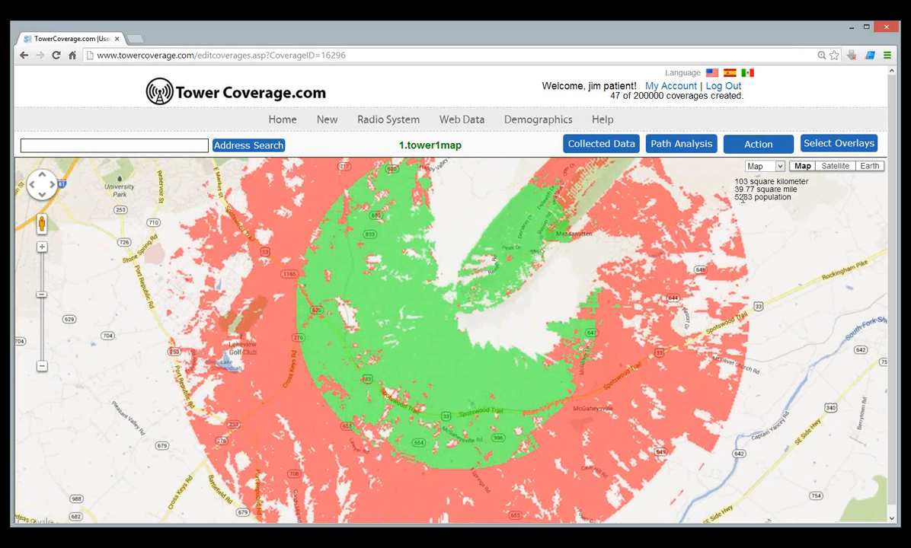
Highlight the population figure in the coverage map's summary to read it.
{"action": "left_click_drag", "start_coordinate": [743, 197], "coordinate": [781, 197]}
{"action": "triple_click", "coordinate": [780, 197]}
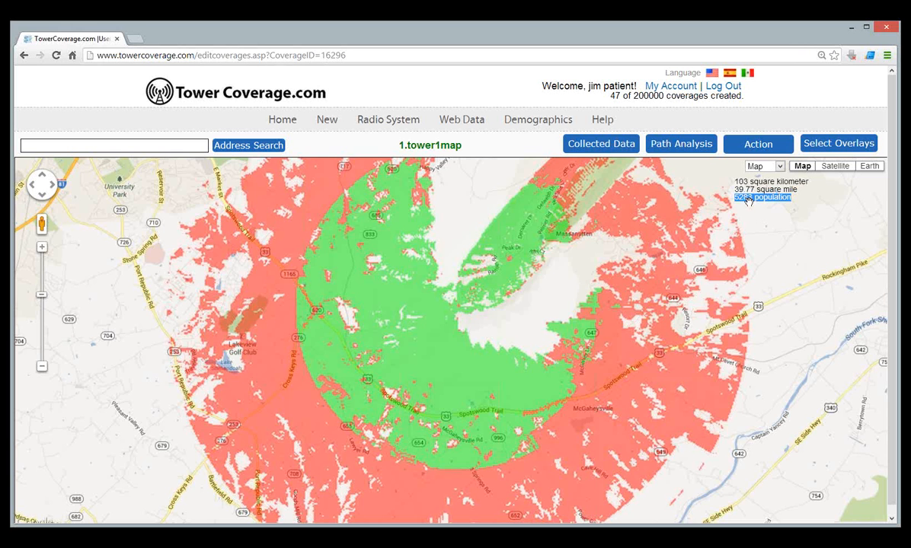
{"action": "left_click", "coordinate": [748, 201]}
{"action": "left_click", "coordinate": [773, 213]}
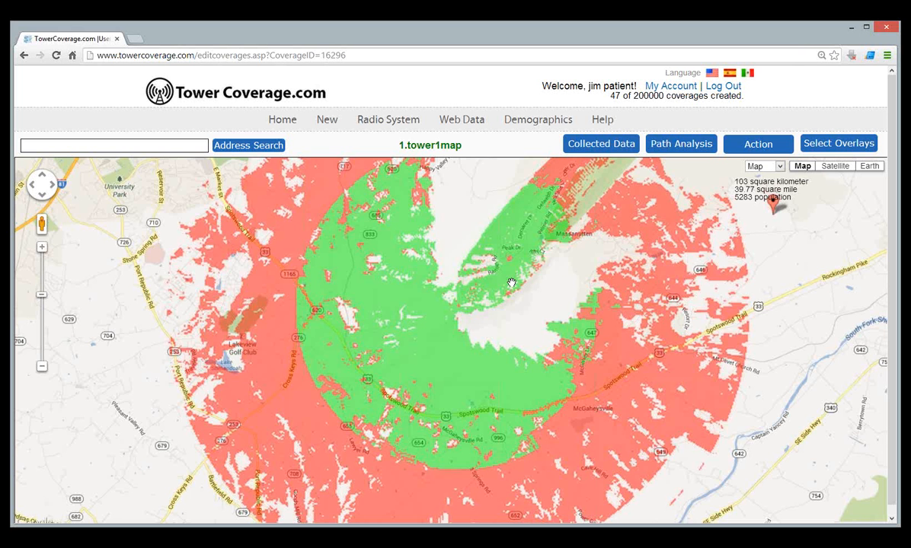
Compare the 1.tower1map coverage over satellite imagery and over the terrain map.
{"action": "left_click", "coordinate": [831, 166]}
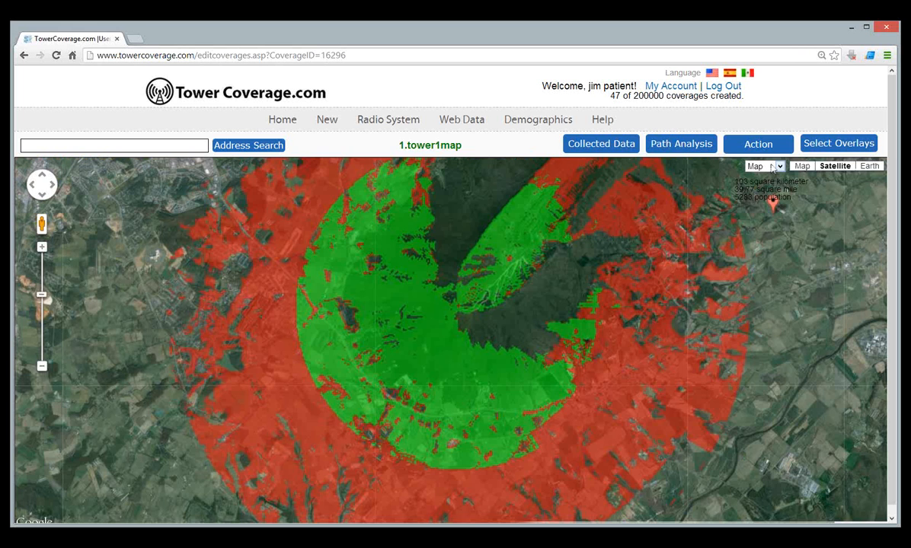
{"action": "left_click", "coordinate": [772, 166]}
{"action": "left_click", "coordinate": [758, 184]}
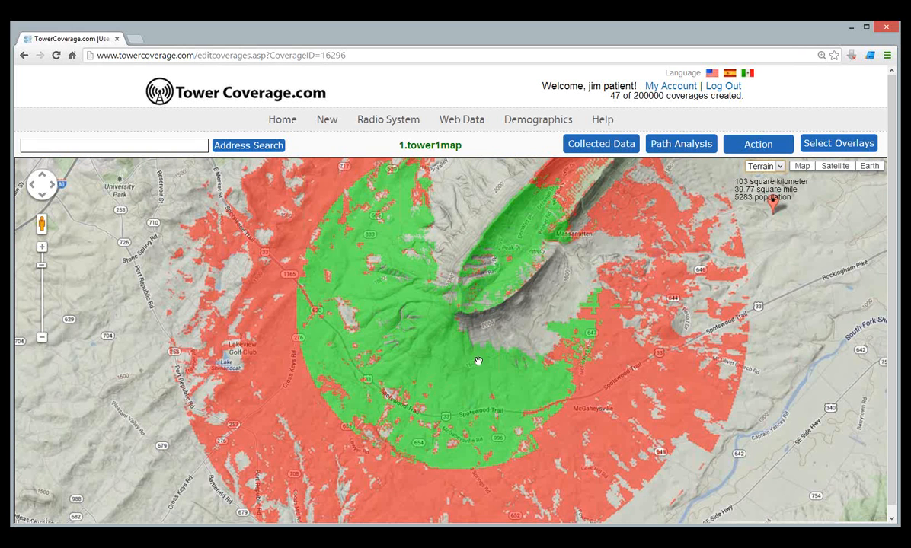
{"action": "left_click", "coordinate": [835, 166]}
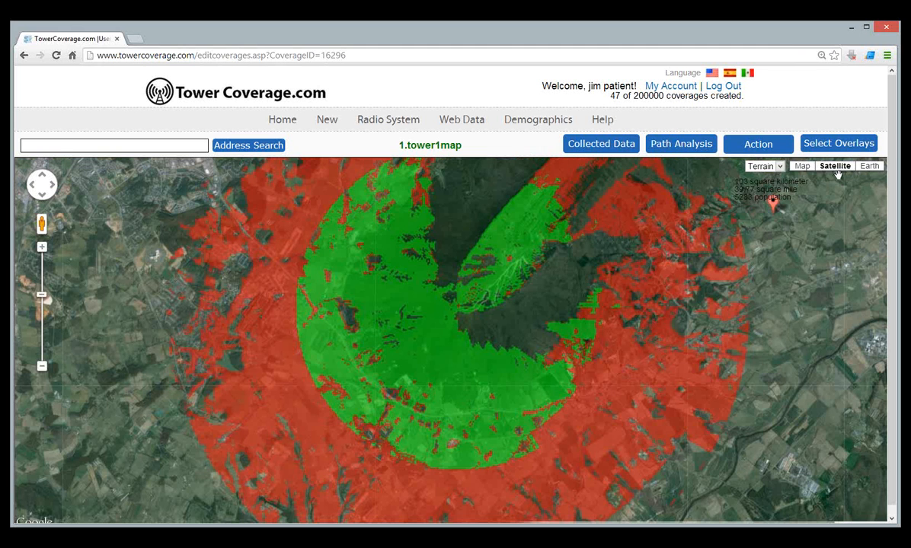
View the coverage in 3D Earth mode, tilted toward the horizon and zoomed in on the mountain ridge.
{"action": "left_click", "coordinate": [869, 166]}
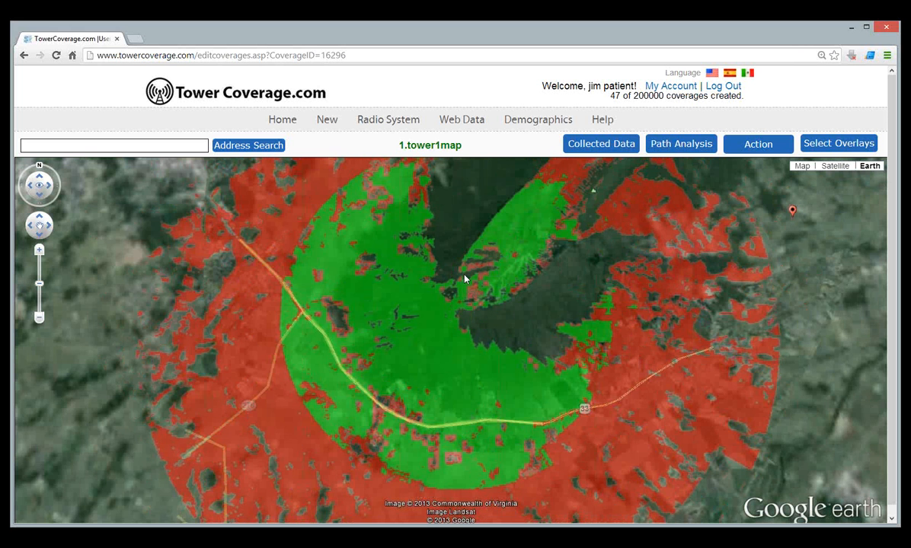
{"action": "left_click_drag", "start_coordinate": [455, 287], "coordinate": [478, 415]}
{"action": "scroll", "coordinate": [482, 386], "scroll_direction": "up", "scroll_amount": 4}
{"action": "left_click_drag", "start_coordinate": [458, 339], "coordinate": [430, 339]}
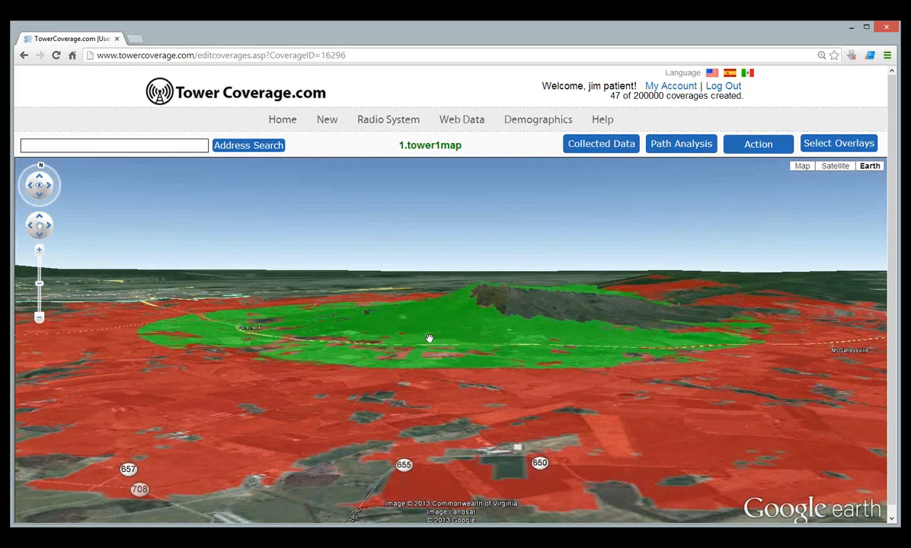
{"action": "double_click", "coordinate": [475, 315]}
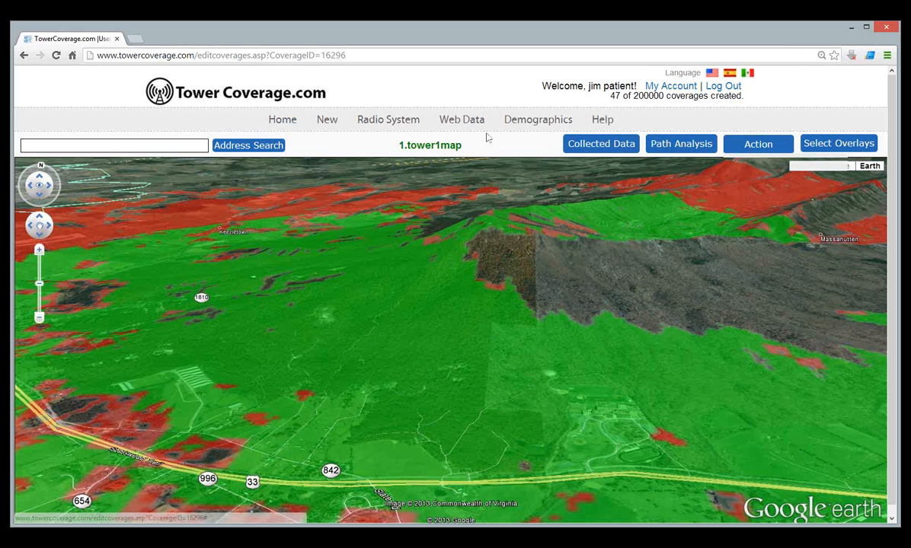
Start a new site named 2.tower.
{"action": "left_click", "coordinate": [275, 122]}
{"action": "mouse_move", "coordinate": [327, 122]}
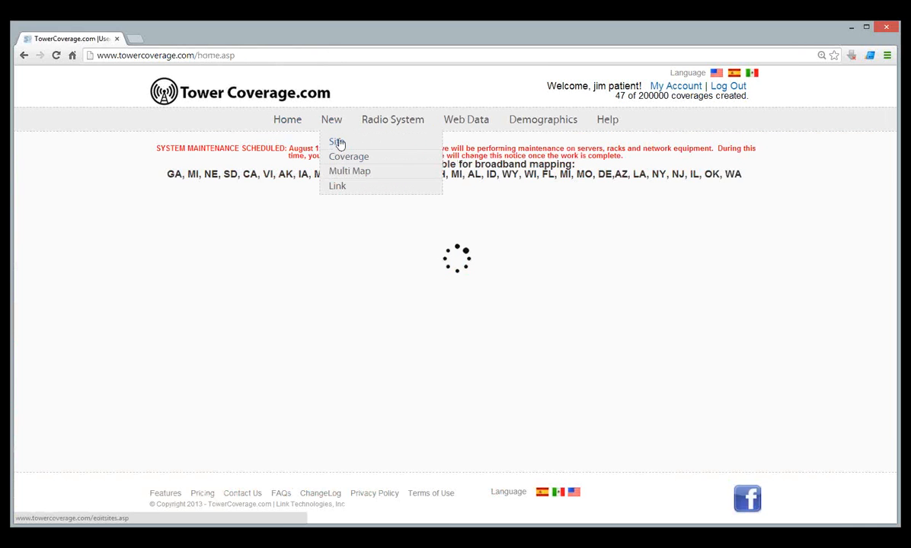
{"action": "left_click", "coordinate": [337, 142]}
{"action": "left_click", "coordinate": [376, 182]}
{"action": "type", "text": "2.tower"}
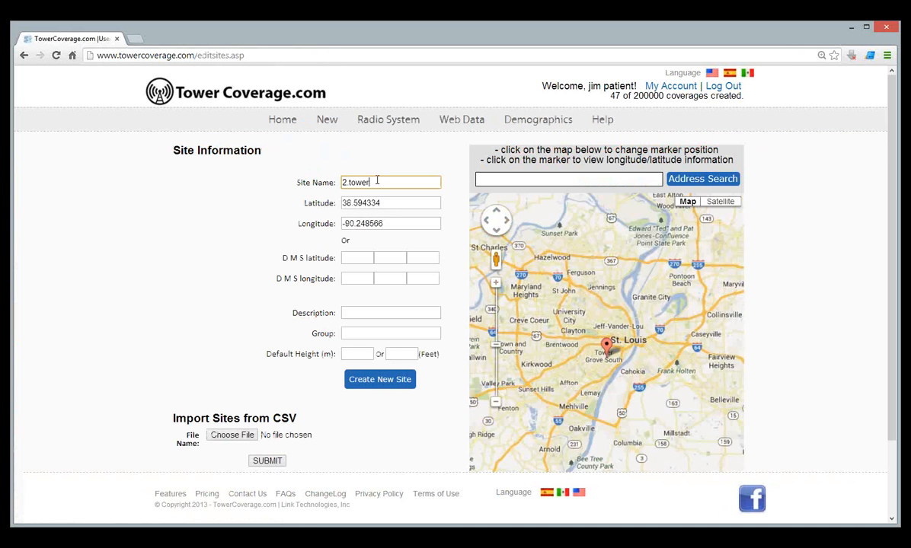
{"action": "key", "text": "Tab"}
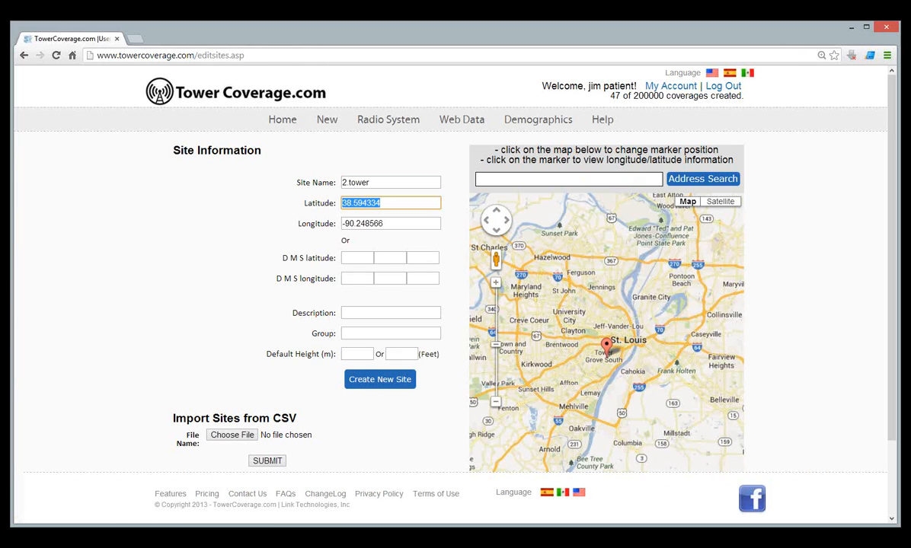
Set the new site's latitude to 38.56398 and longitude to -78.9499731.
{"action": "key", "text": "alt+Tab"}
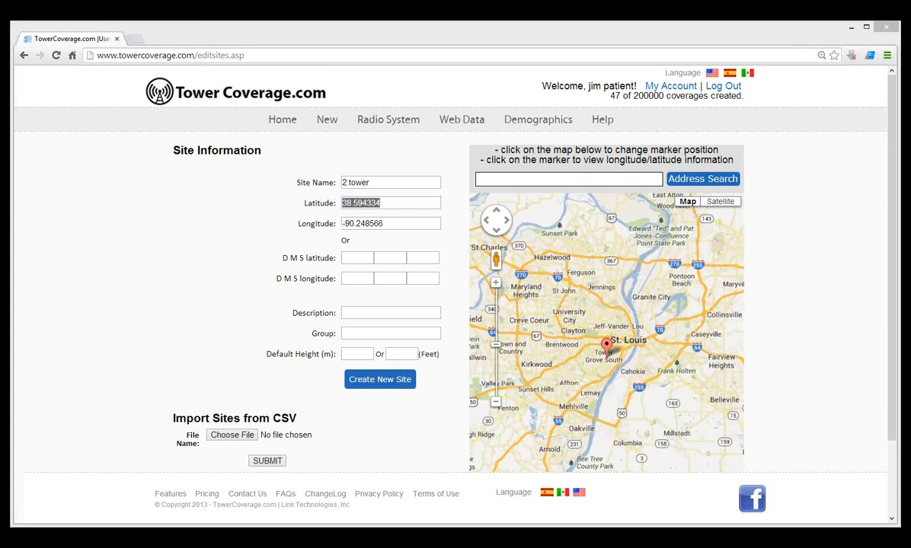
{"action": "key", "text": "alt+Tab"}
{"action": "left_click", "coordinate": [394, 202]}
{"action": "double_click", "coordinate": [394, 202]}
{"action": "type", "text": "38.56398"}
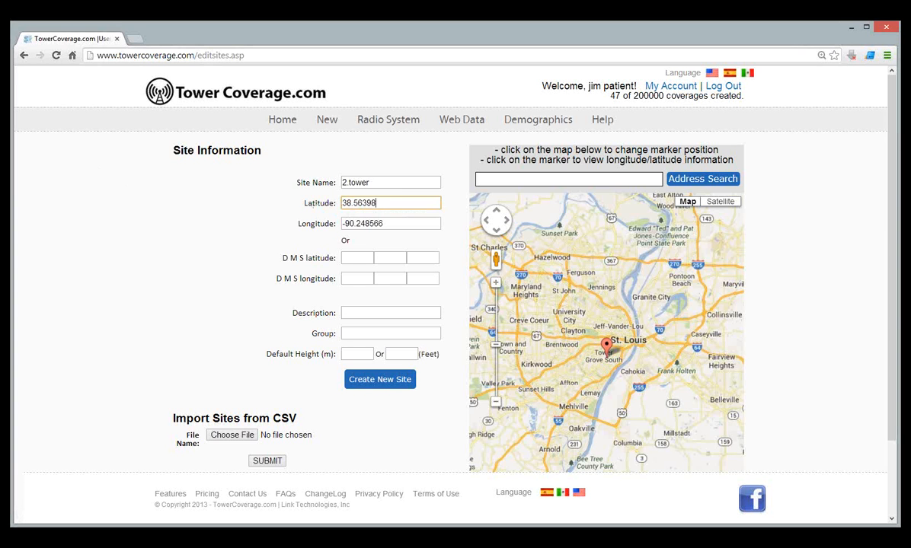
{"action": "double_click", "coordinate": [393, 223]}
{"action": "type", "text": "-78.9499731"}
{"action": "key", "text": "Tab"}
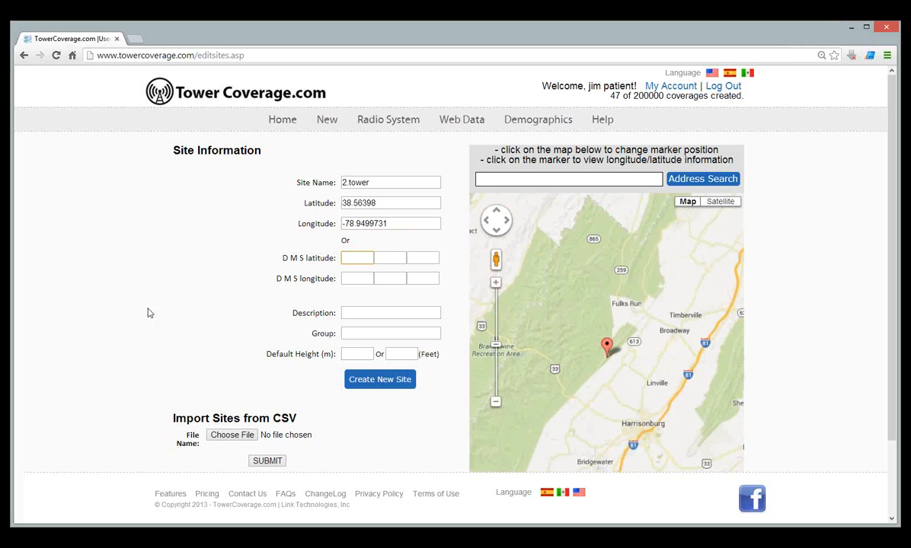
Give the site a default height of 80 feet and create it.
{"action": "left_click", "coordinate": [394, 351]}
{"action": "type", "text": "80"}
{"action": "left_click", "coordinate": [373, 379]}
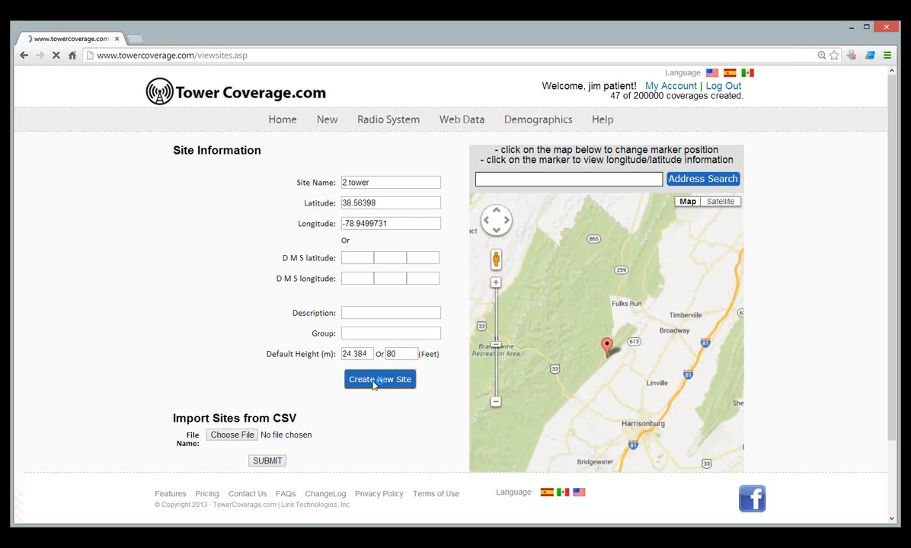
Start a new coverage using the omni_15-r52h radio system.
{"action": "mouse_move", "coordinate": [332, 122]}
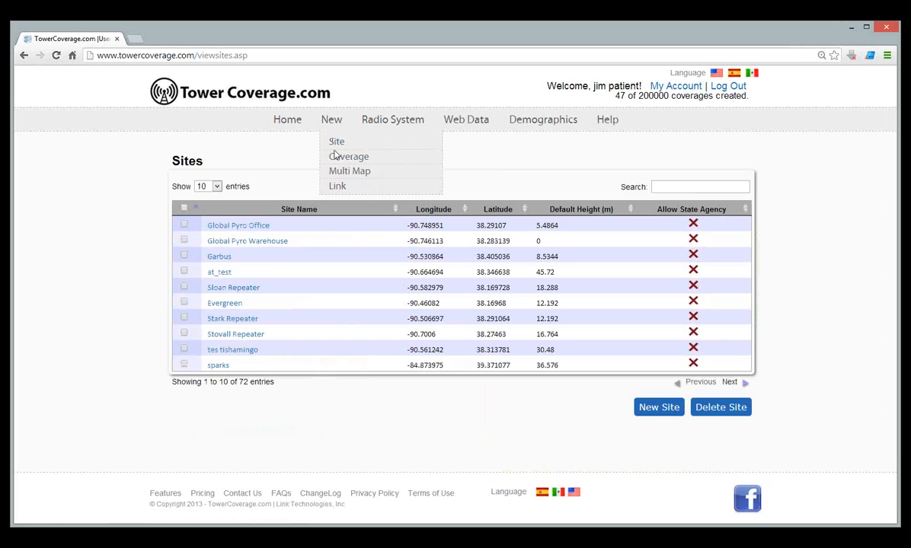
{"action": "left_click", "coordinate": [339, 157]}
{"action": "left_click", "coordinate": [342, 179]}
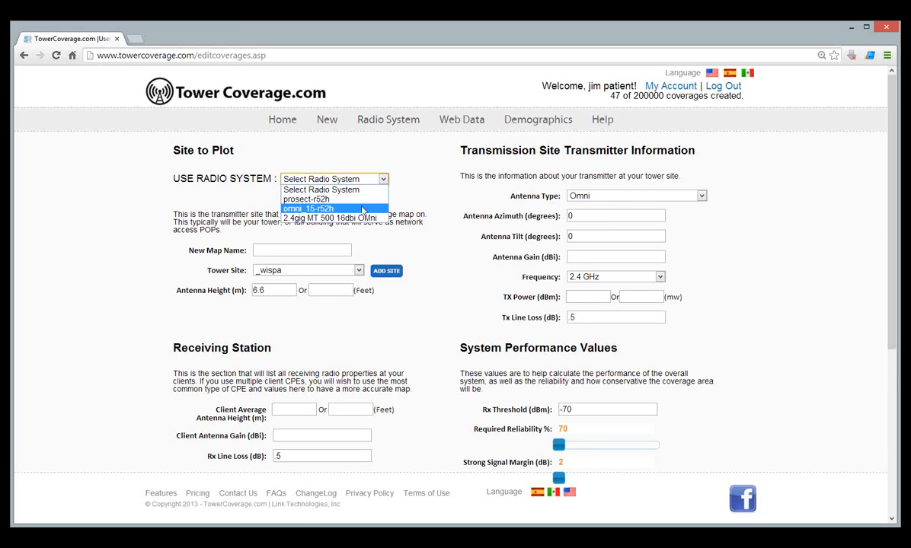
{"action": "left_click", "coordinate": [358, 203]}
Name the new coverage map 2.tower2 and choose 2.tower as its tower site.
{"action": "scroll", "coordinate": [295, 198], "scroll_direction": "down", "scroll_amount": 1}
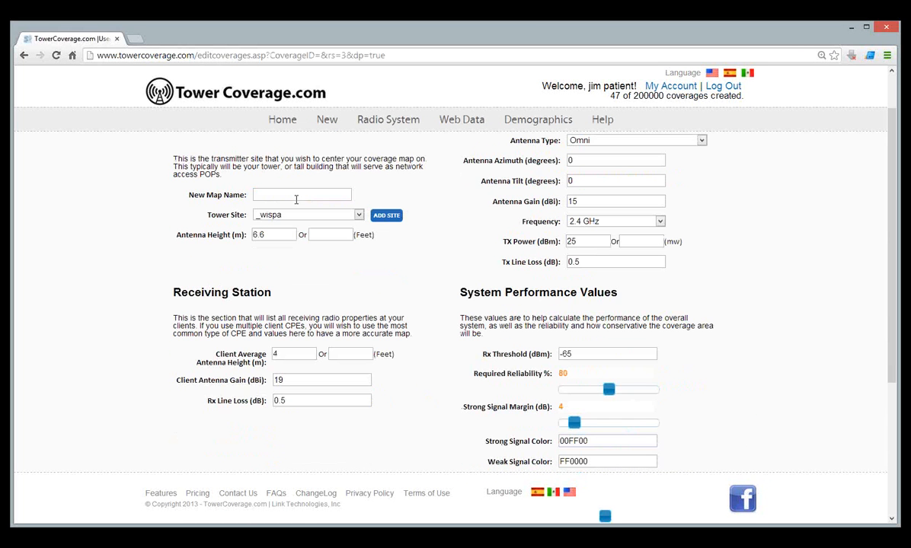
{"action": "left_click", "coordinate": [296, 195]}
{"action": "type", "text": "2.tower2"}
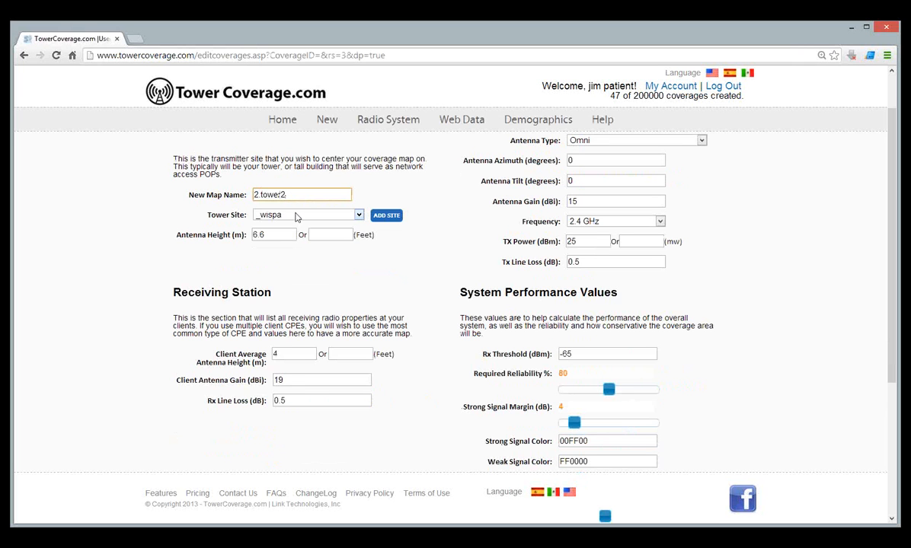
{"action": "left_click", "coordinate": [298, 215]}
{"action": "left_click", "coordinate": [294, 243]}
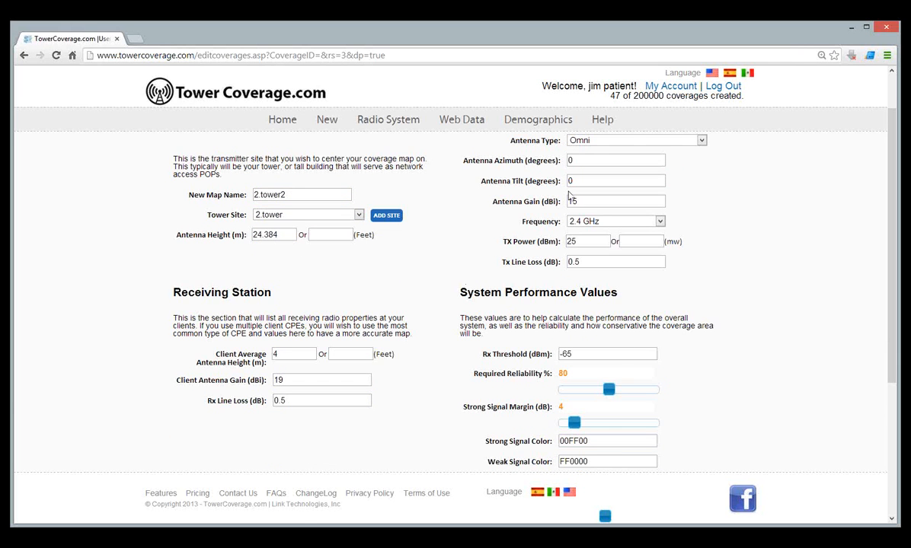
Set the strong signal margin to 5 dB, create the coverage and dismiss the rendering notice.
{"action": "left_click_drag", "start_coordinate": [574, 422], "coordinate": [581, 424]}
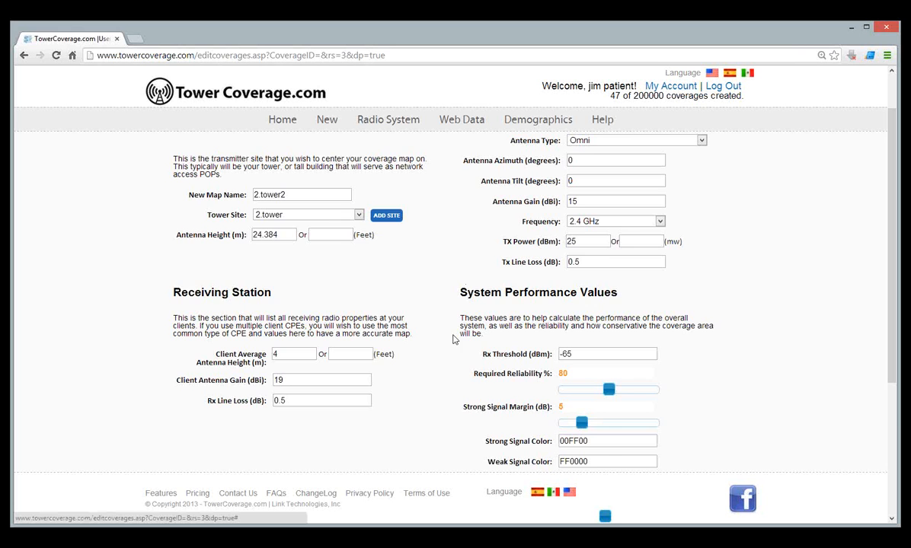
{"action": "scroll", "coordinate": [456, 340], "scroll_direction": "down", "scroll_amount": 1}
{"action": "scroll", "coordinate": [531, 392], "scroll_direction": "down", "scroll_amount": 2}
{"action": "left_click", "coordinate": [449, 462]}
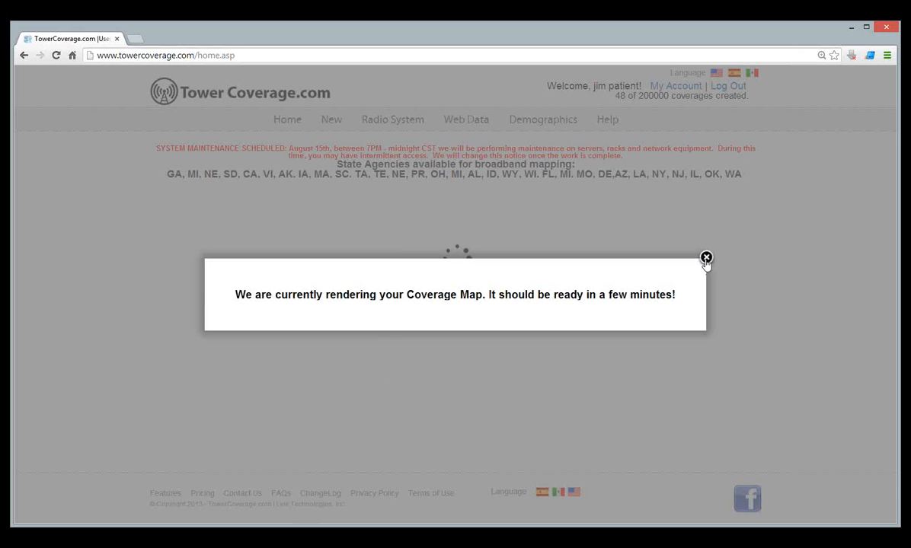
{"action": "left_click", "coordinate": [706, 259]}
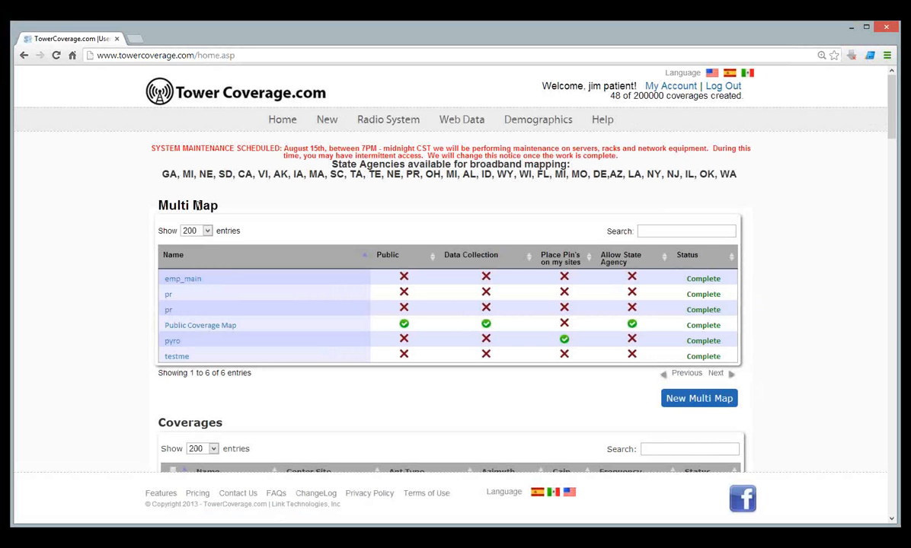
Open the Public Coverage Map multi map from the home page and bring up its settings for editing.
{"action": "left_click", "coordinate": [220, 329]}
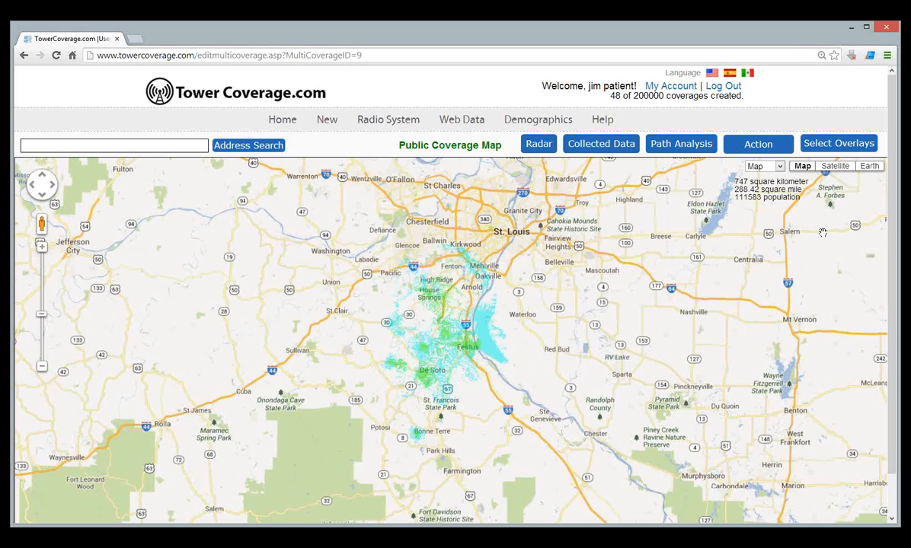
{"action": "left_click", "coordinate": [765, 149]}
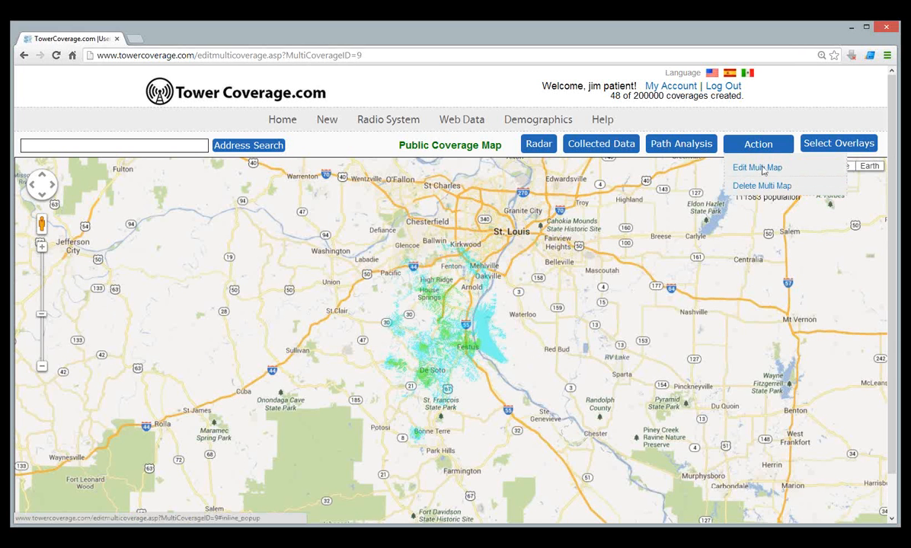
{"action": "left_click", "coordinate": [763, 169]}
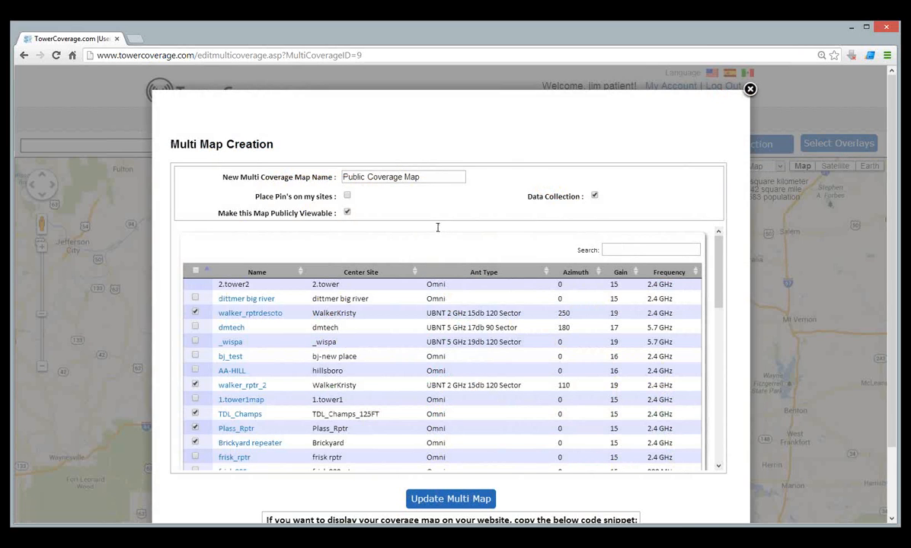
Review the Public Coverage Map's multi map settings and select its website embed code snippet.
{"action": "scroll", "coordinate": [438, 227], "scroll_direction": "down", "scroll_amount": 1}
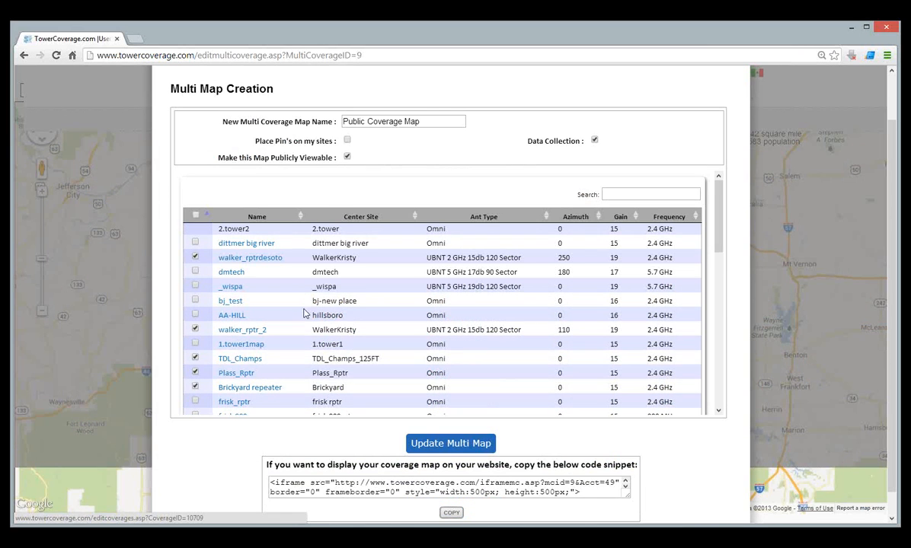
{"action": "scroll", "coordinate": [242, 261], "scroll_direction": "down", "scroll_amount": 1}
{"action": "left_click_drag", "start_coordinate": [581, 492], "coordinate": [242, 474]}
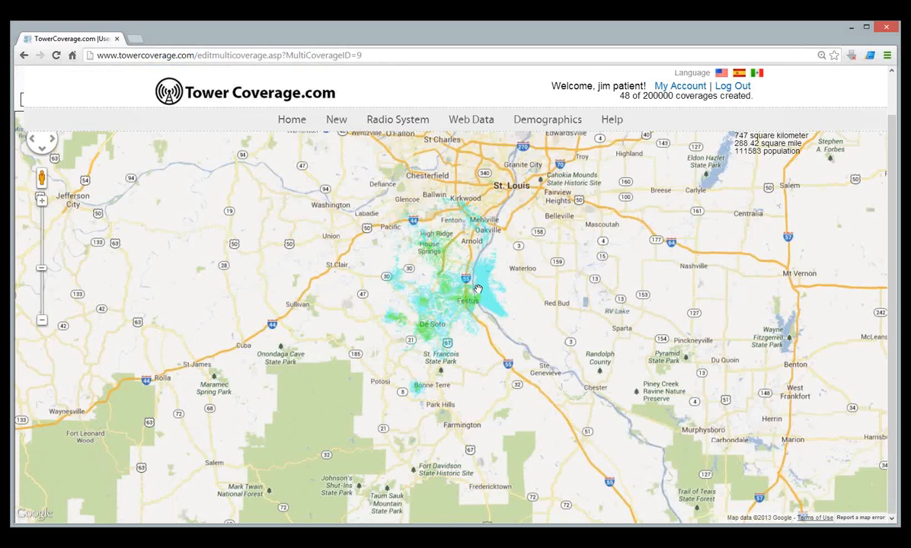
{"action": "key", "text": "ctrl+t"}
{"action": "type", "text": "www.ta"}
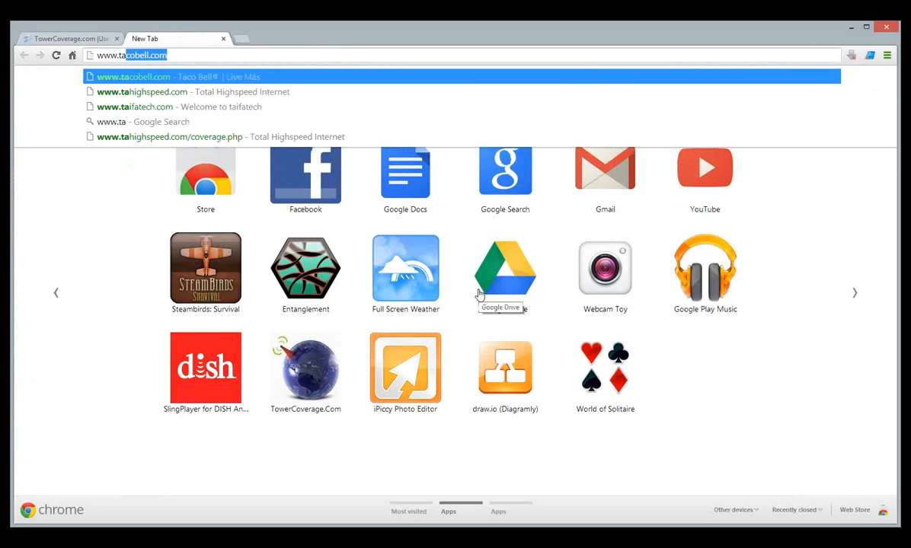
{"action": "type", "text": "h"}
{"action": "key", "text": "Return"}
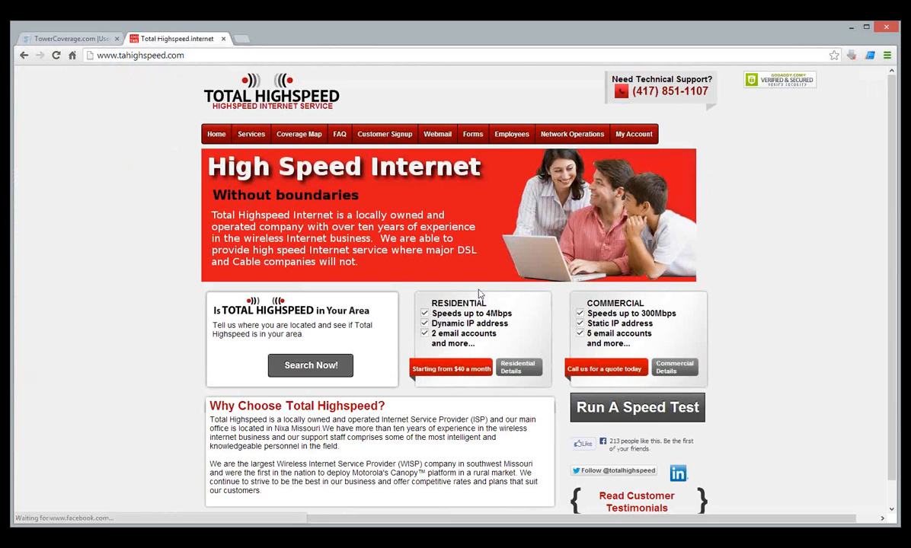
Open Total Highspeed's coverage map, examine the Springfield area up close and point out the address search field.
{"action": "left_click", "coordinate": [304, 136]}
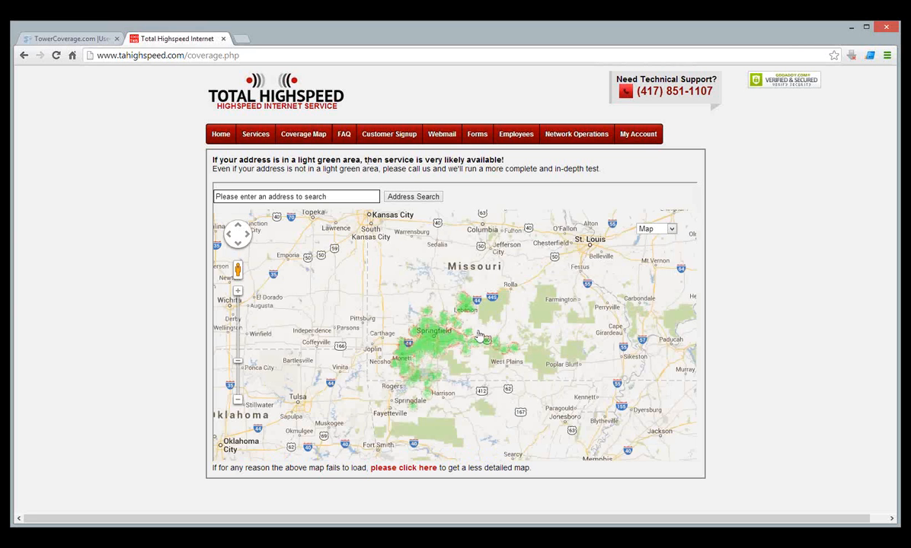
{"action": "scroll", "coordinate": [407, 364], "scroll_direction": "up", "scroll_amount": 2}
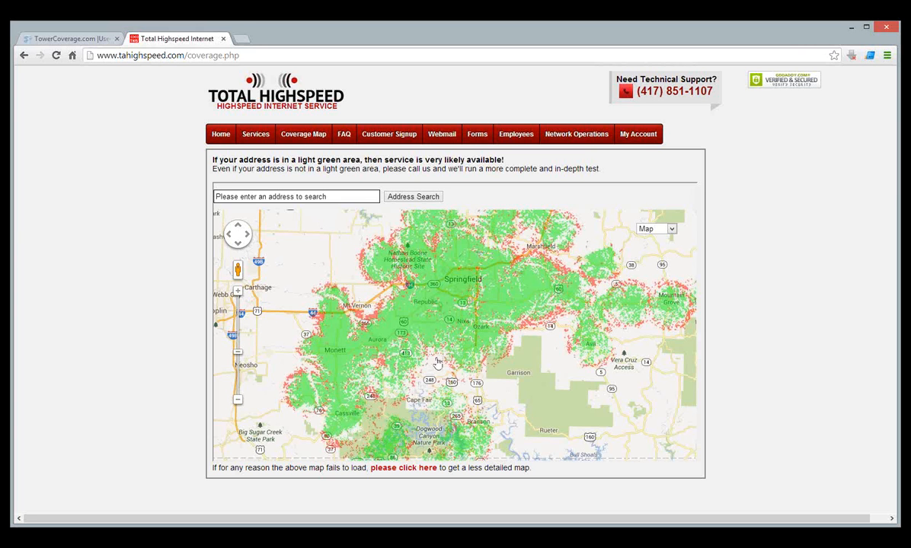
{"action": "left_click", "coordinate": [288, 196]}
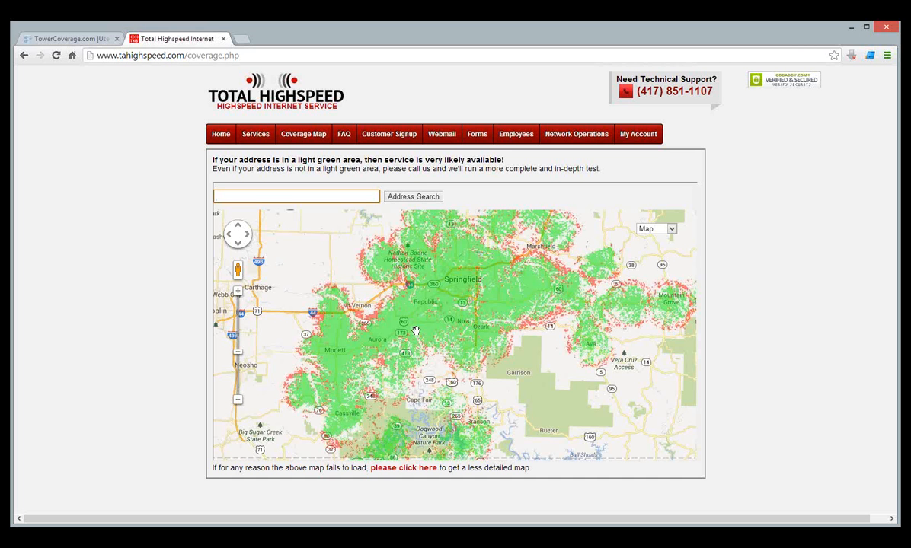
Switch back to TowerCoverage.com, go to its home page and try to open the 2.tower2 coverage.
{"action": "left_click", "coordinate": [92, 40]}
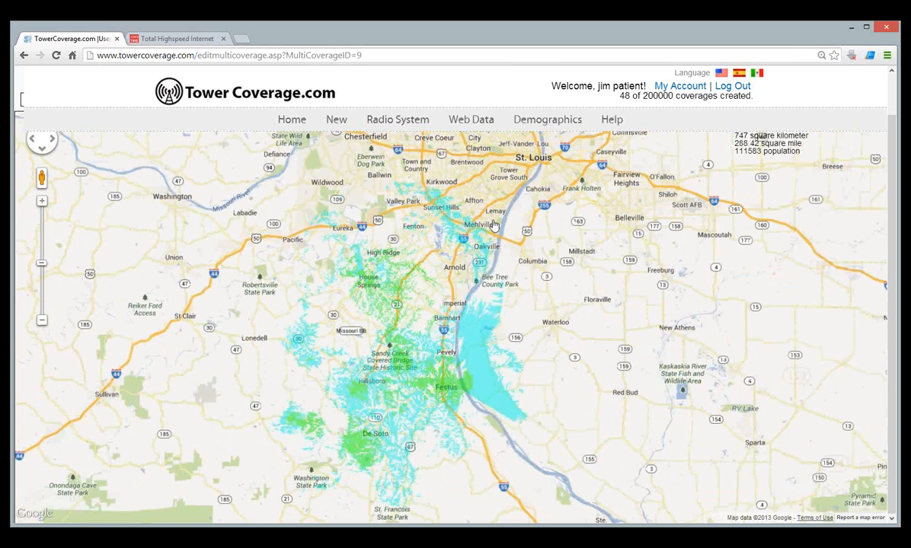
{"action": "left_click", "coordinate": [287, 120]}
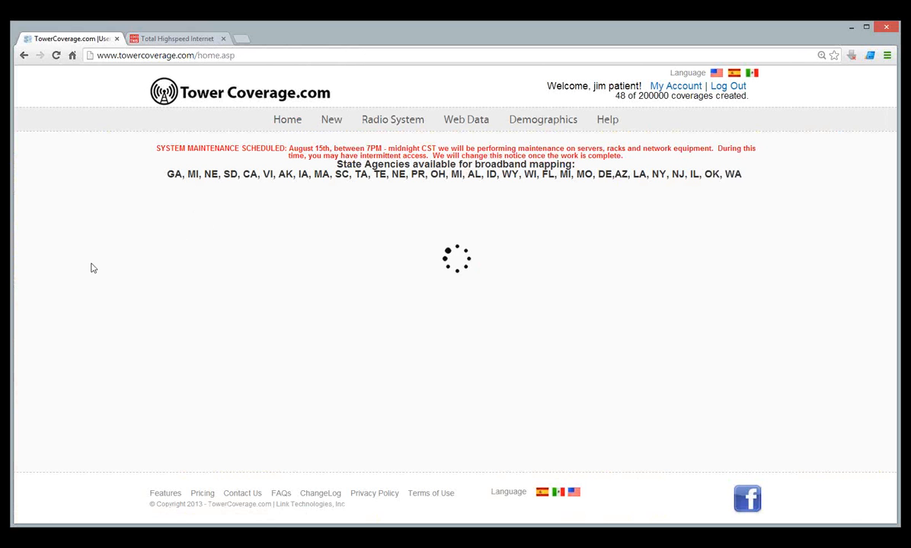
{"action": "left_click", "coordinate": [207, 320]}
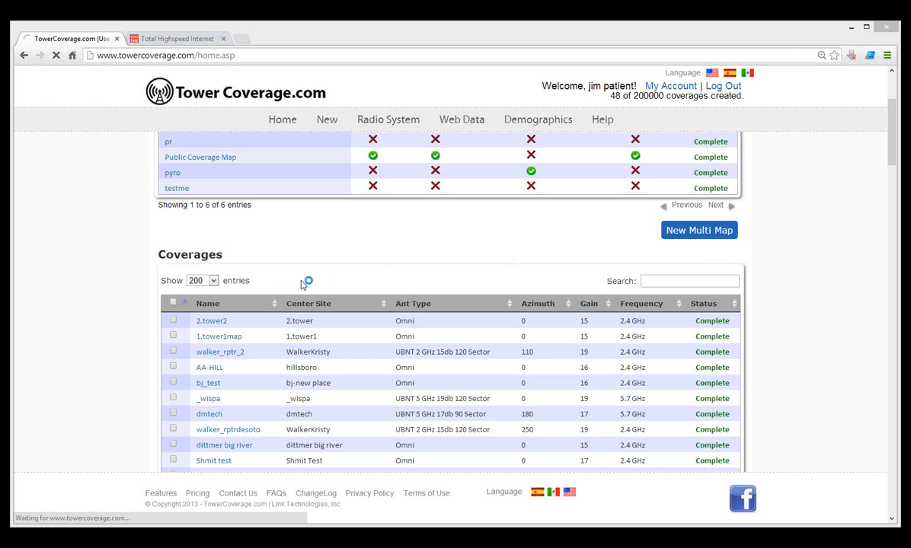
{"action": "left_click", "coordinate": [189, 38]}
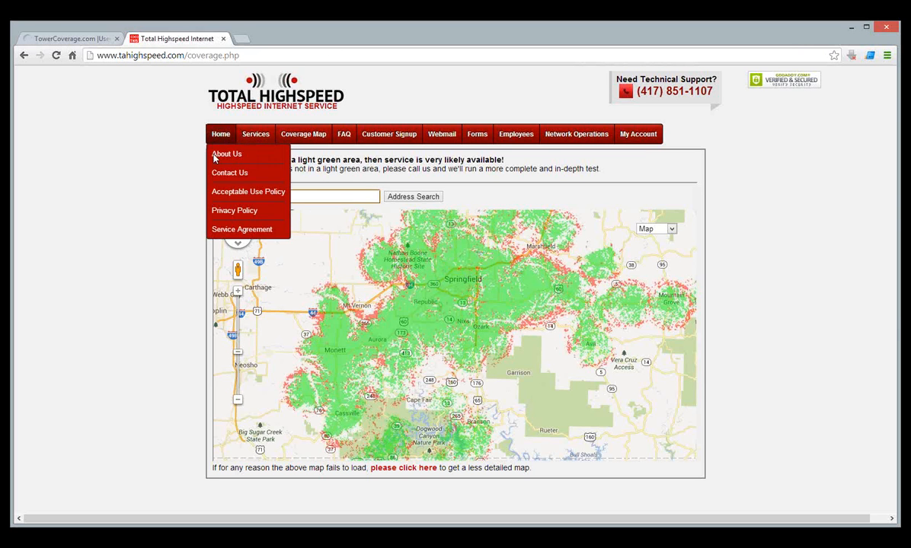
{"action": "left_click", "coordinate": [80, 41]}
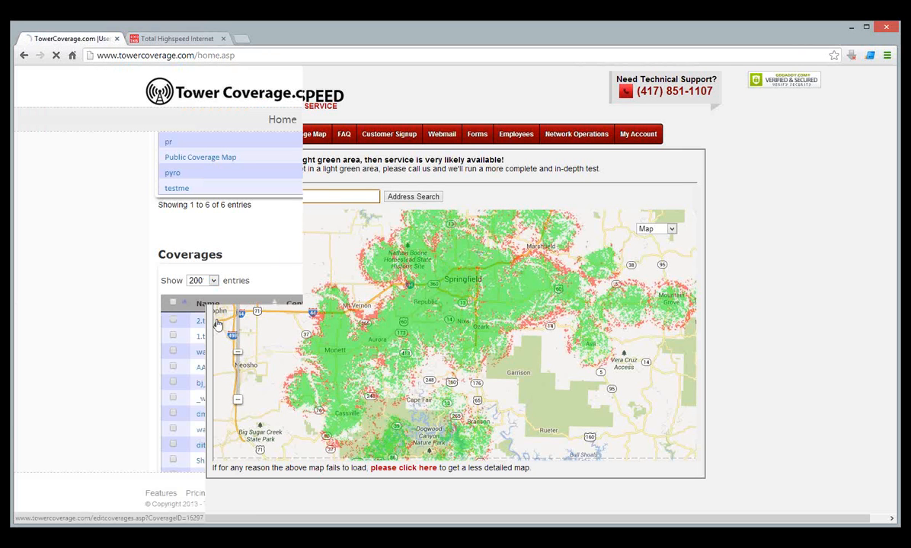
{"action": "left_click", "coordinate": [147, 44]}
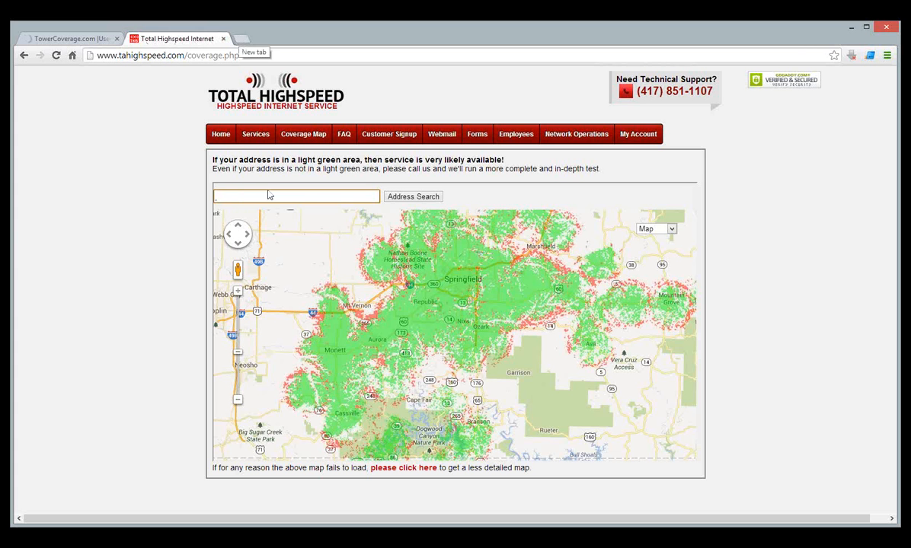
{"action": "left_click", "coordinate": [241, 38]}
{"action": "type", "text": "www.wifim"}
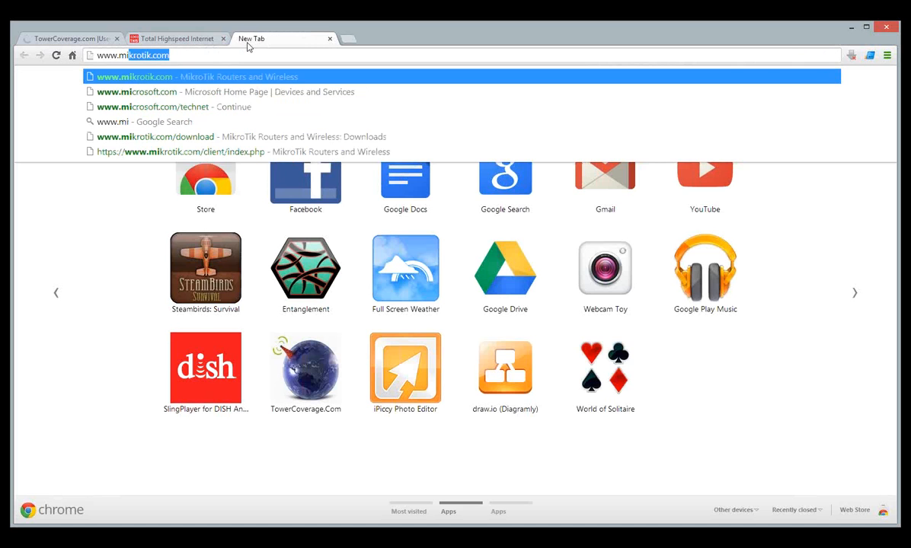
{"action": "key", "text": "BackSpace"}
{"action": "key", "text": "BackSpace"}
{"action": "type", "text": "wifimw"}
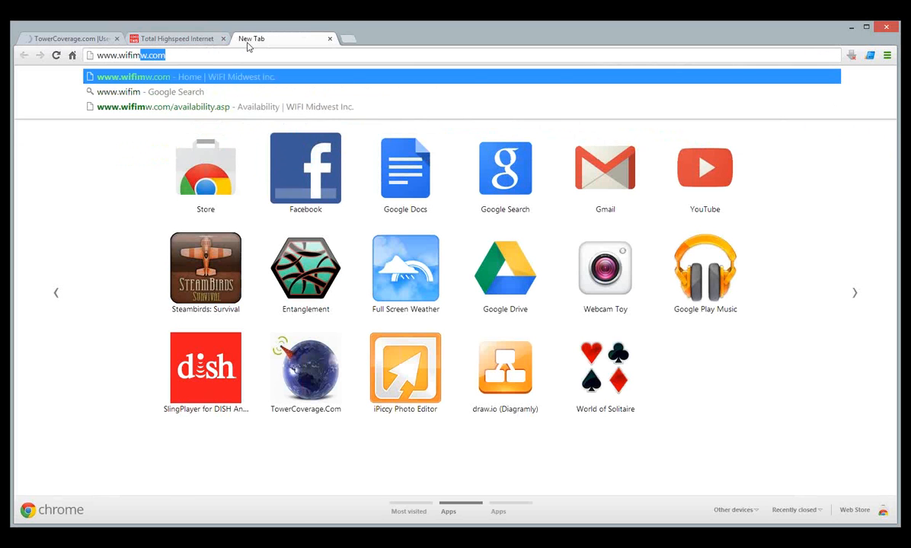
{"action": "key", "text": "Return"}
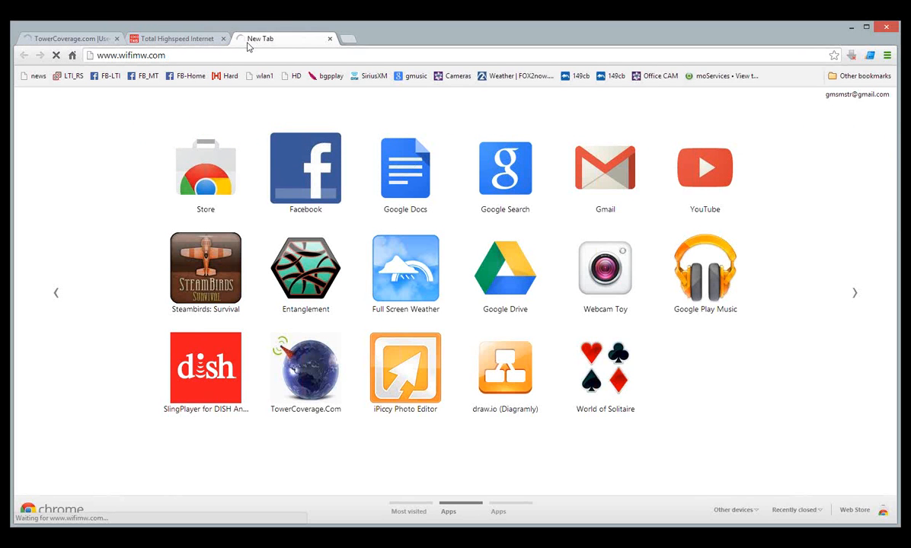
{"action": "left_click", "coordinate": [82, 40]}
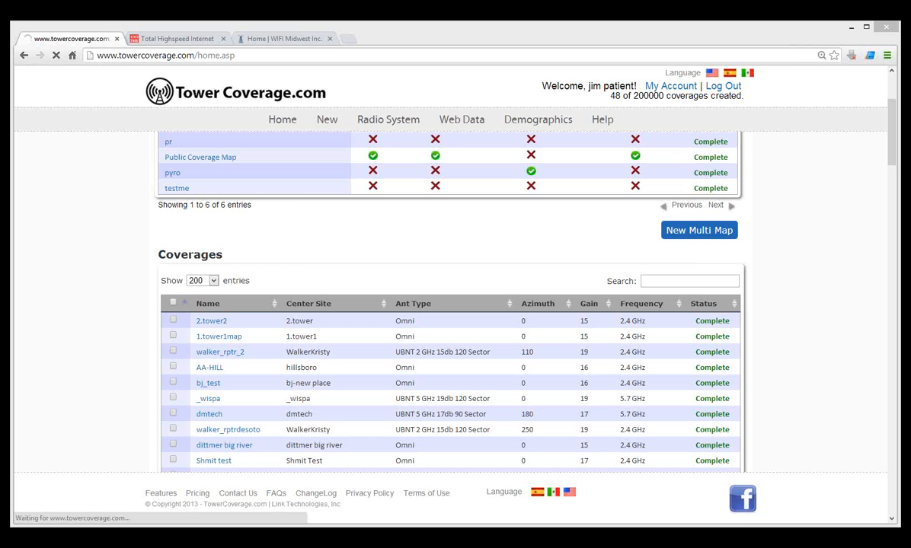
{"action": "left_click", "coordinate": [181, 43]}
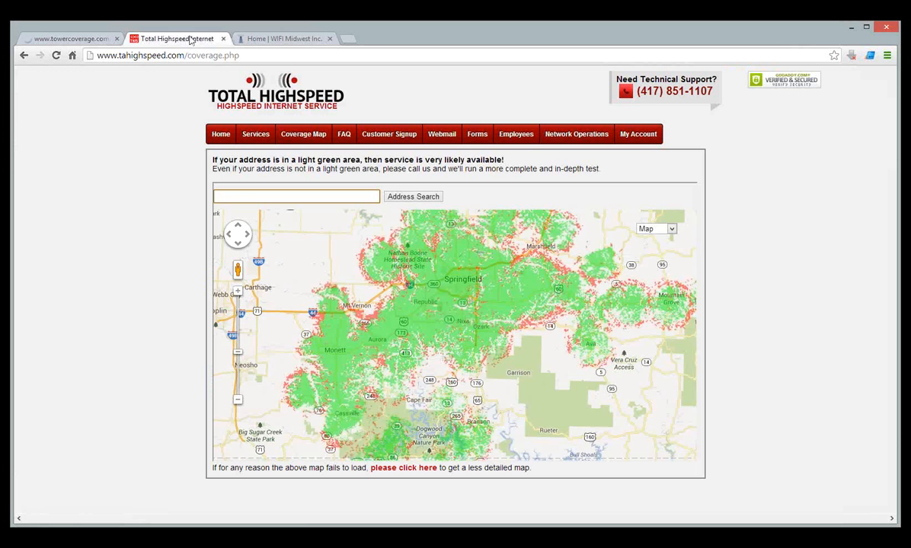
{"action": "left_click", "coordinate": [280, 40]}
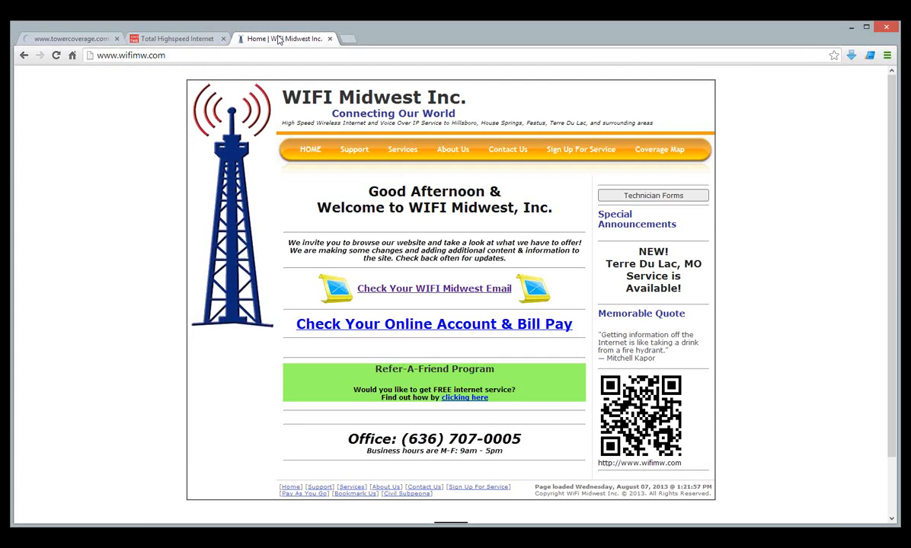
Return to the TowerCoverage.com home page, look over the Multi Map list and start a new multi map.
{"action": "left_click", "coordinate": [98, 39]}
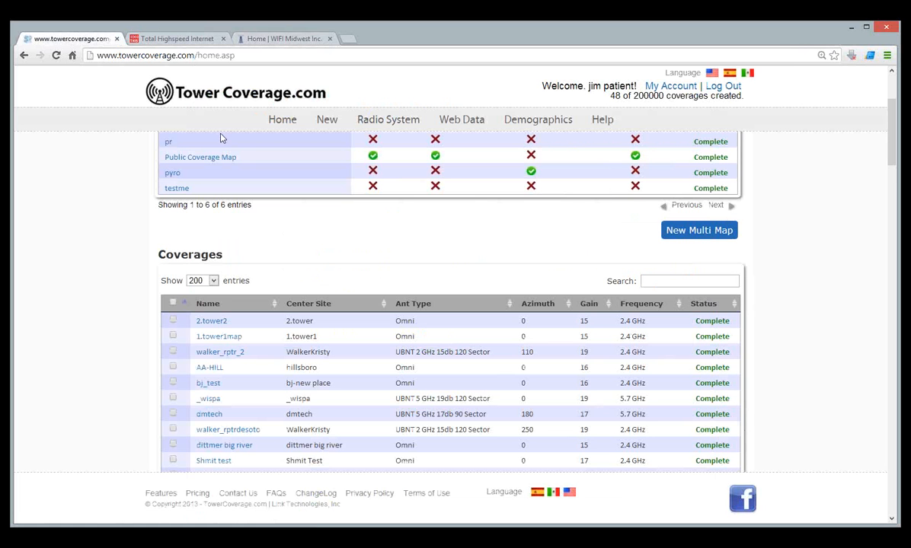
{"action": "scroll", "coordinate": [219, 141], "scroll_direction": "up", "scroll_amount": 1}
{"action": "scroll", "coordinate": [218, 141], "scroll_direction": "up", "scroll_amount": 2}
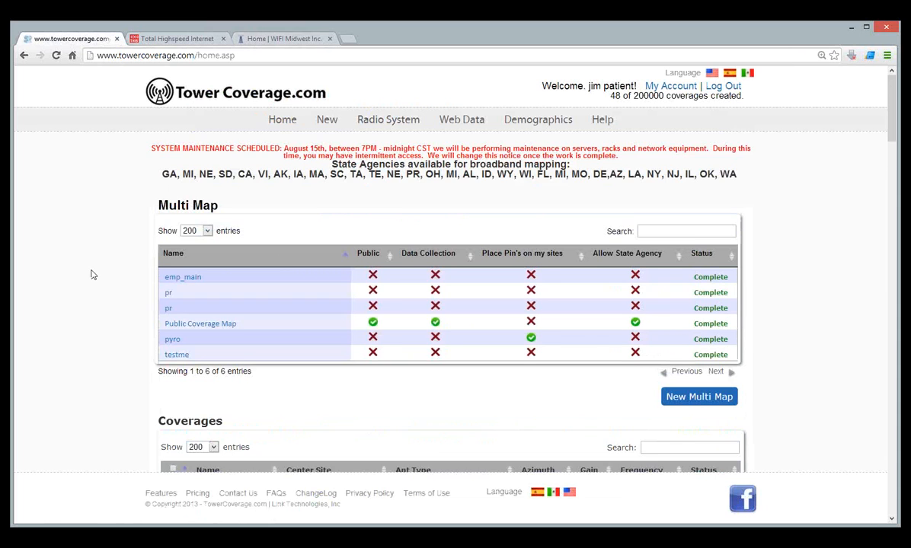
{"action": "scroll", "coordinate": [91, 274], "scroll_direction": "down", "scroll_amount": 2}
{"action": "scroll", "coordinate": [289, 301], "scroll_direction": "up", "scroll_amount": 1}
{"action": "mouse_move", "coordinate": [337, 127]}
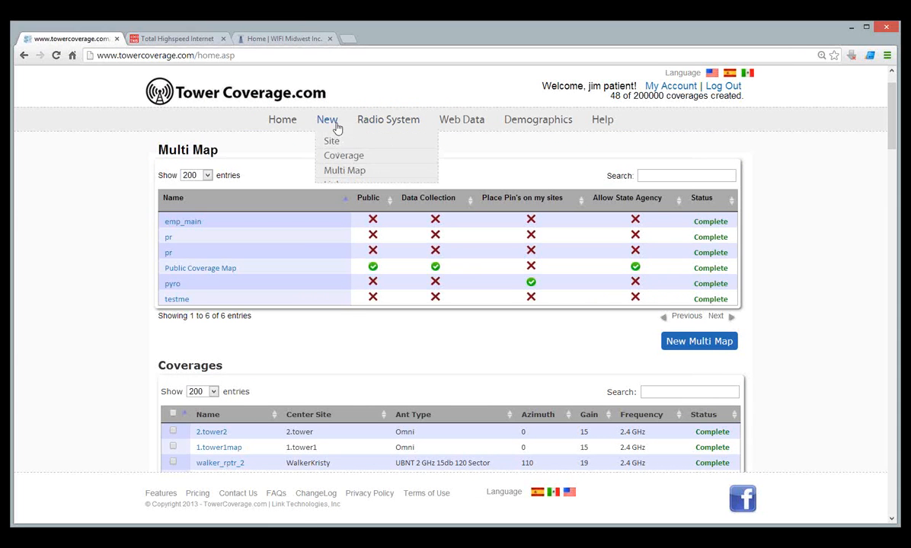
{"action": "left_click", "coordinate": [343, 172]}
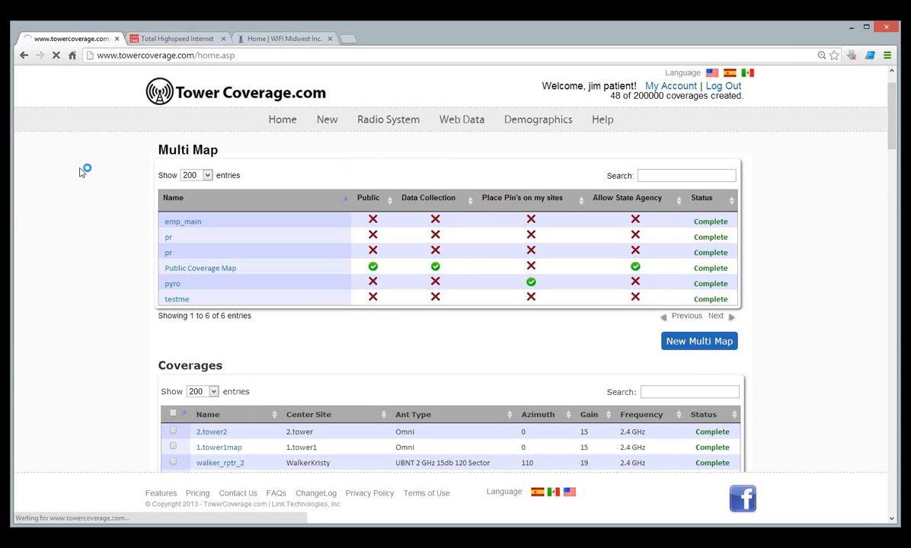
Examine Total Highspeed's coverage map around Springfield and the WIFI Midwest website as examples of provider pages.
{"action": "left_click", "coordinate": [198, 42]}
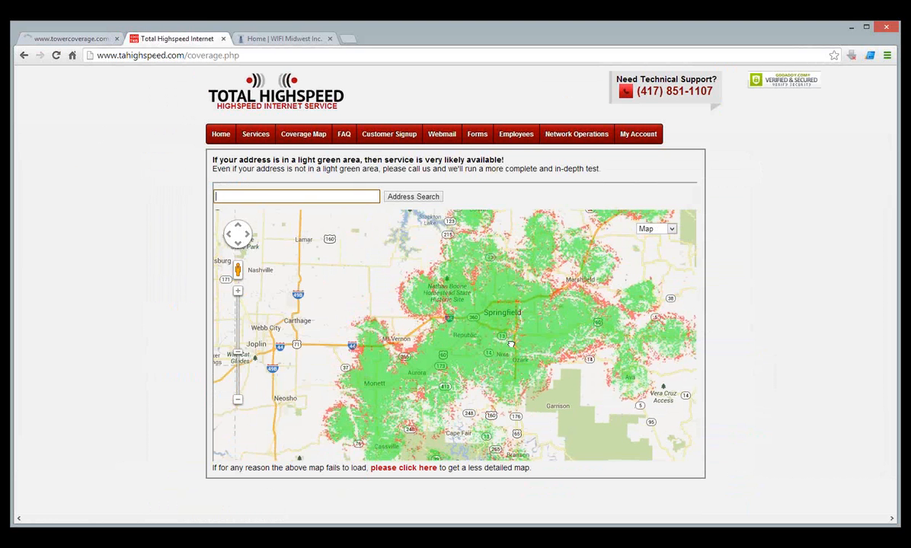
{"action": "left_click_drag", "start_coordinate": [511, 344], "coordinate": [476, 345]}
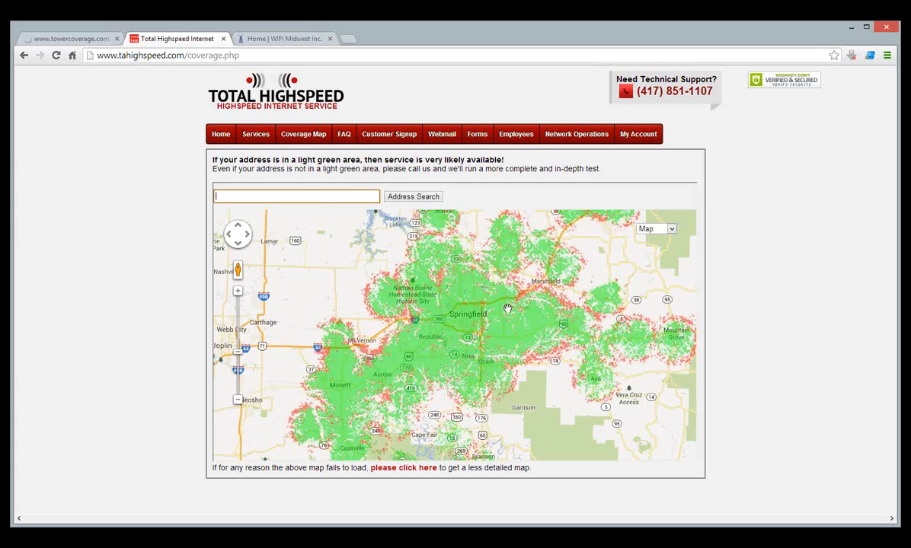
{"action": "left_click", "coordinate": [297, 35]}
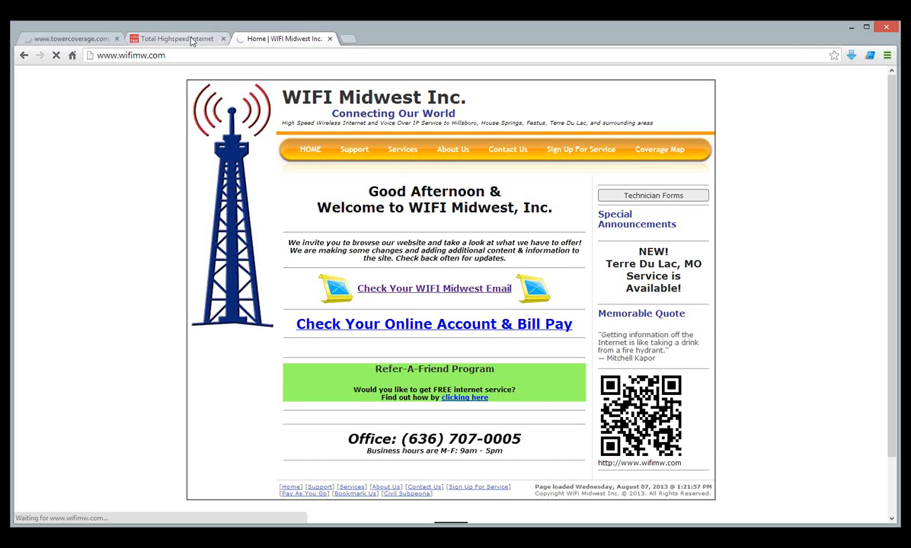
{"action": "left_click", "coordinate": [191, 41]}
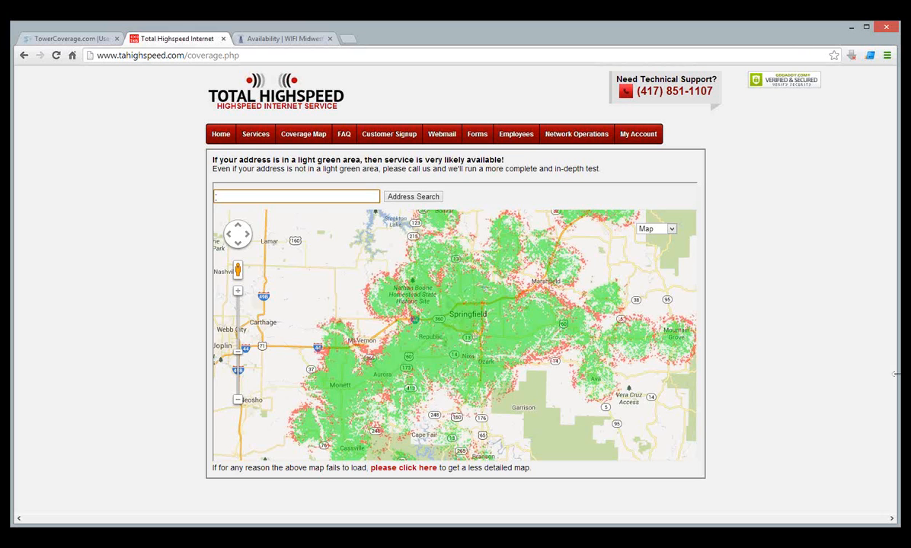
Switch back to TowerCoverage.com and name the new multi coverage map 1.multiamp.
{"action": "left_click", "coordinate": [87, 41]}
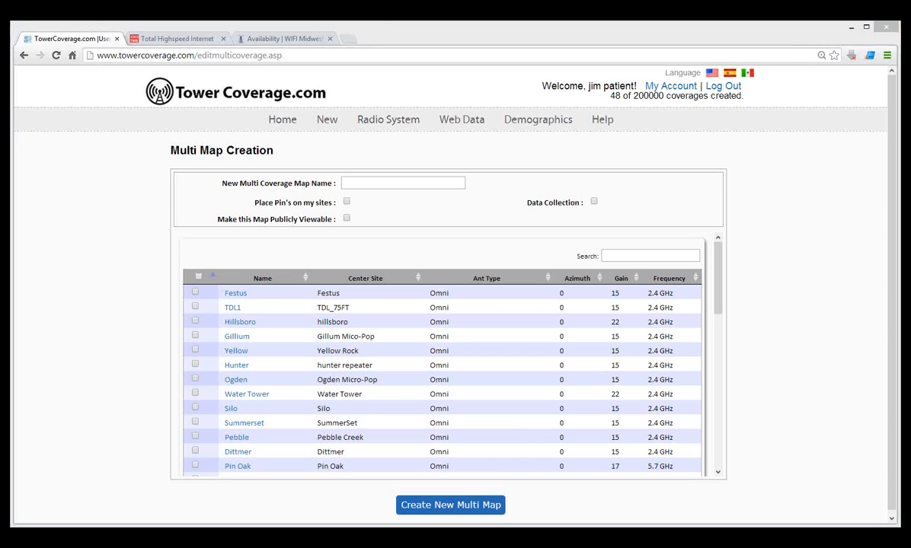
{"action": "left_click", "coordinate": [86, 278]}
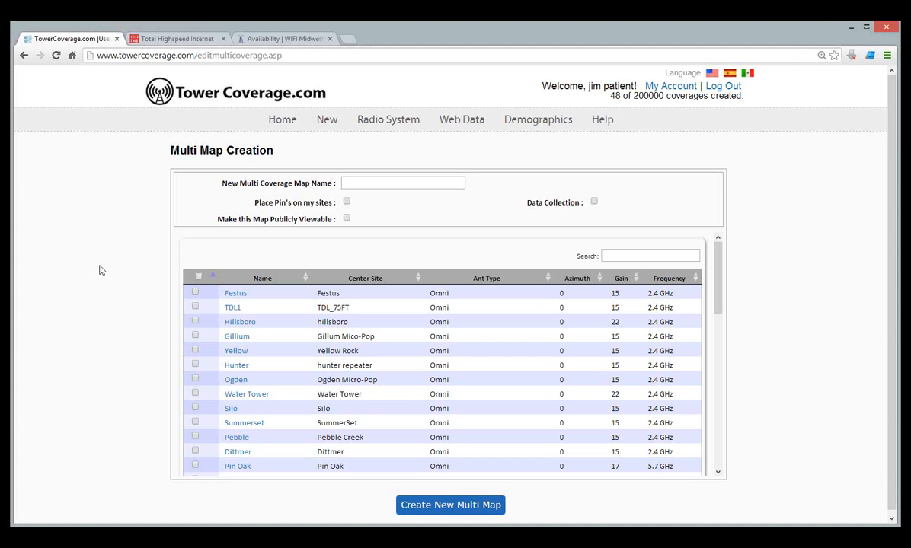
{"action": "left_click", "coordinate": [368, 190]}
{"action": "type", "text": "1. multiamp"}
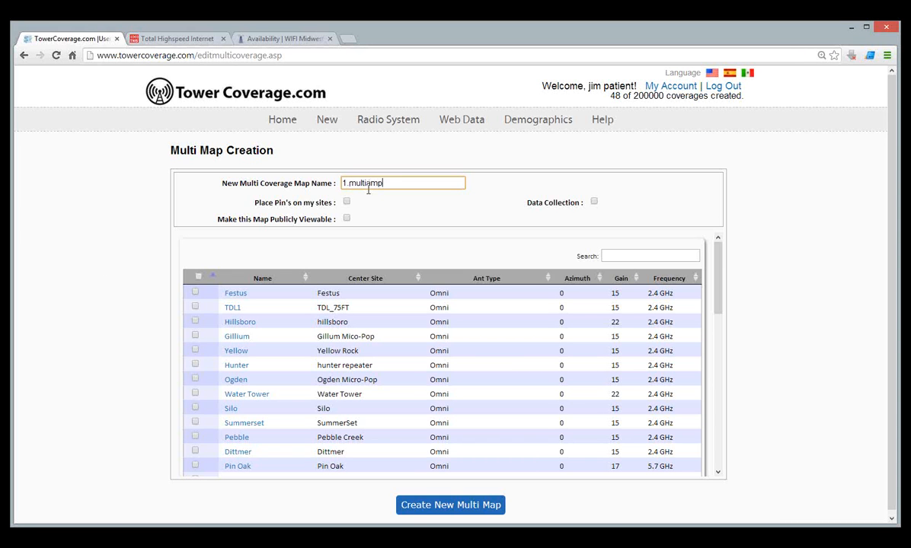
Filter the coverage list by "tower" and include the 2.tower2 and 1.tower1map coverages in the multi map.
{"action": "scroll", "coordinate": [282, 316], "scroll_direction": "down", "scroll_amount": 2}
{"action": "scroll", "coordinate": [350, 326], "scroll_direction": "up", "scroll_amount": 2}
{"action": "left_click", "coordinate": [624, 256]}
{"action": "type", "text": "tower"}
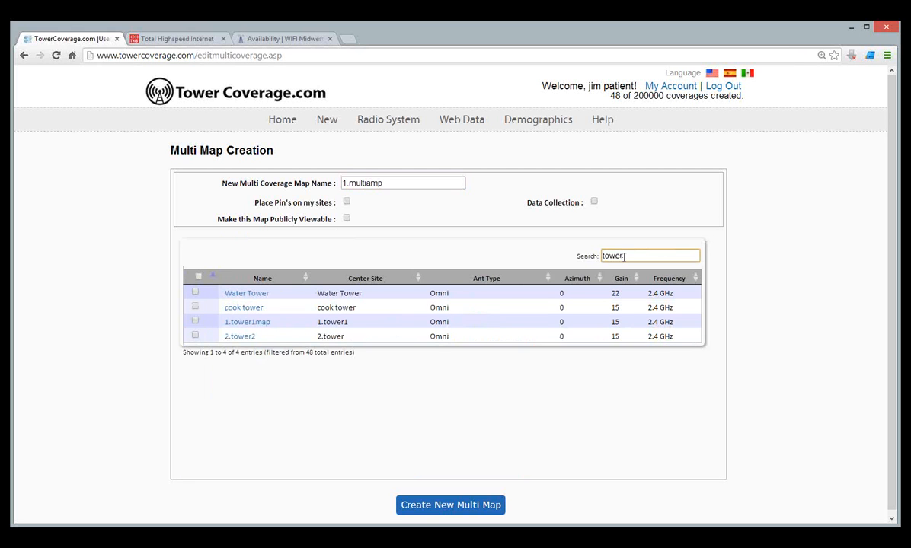
{"action": "left_click", "coordinate": [196, 336]}
{"action": "left_click", "coordinate": [195, 321]}
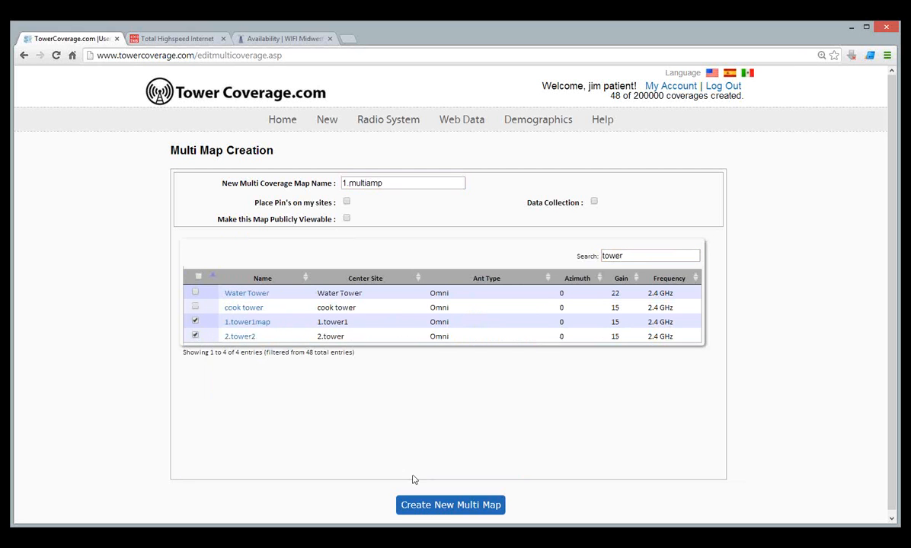
Create the new multi map and dismiss the rendering notice.
{"action": "left_click", "coordinate": [438, 506]}
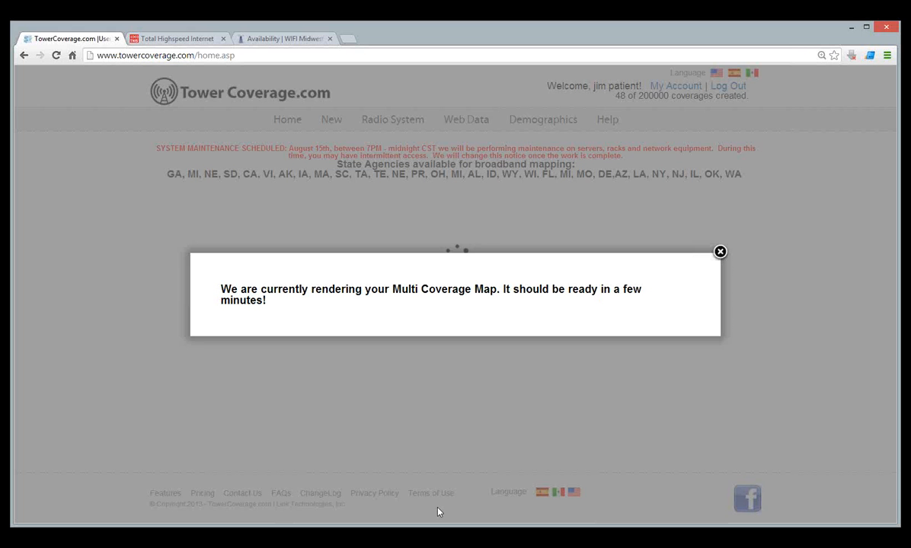
{"action": "left_click", "coordinate": [720, 252]}
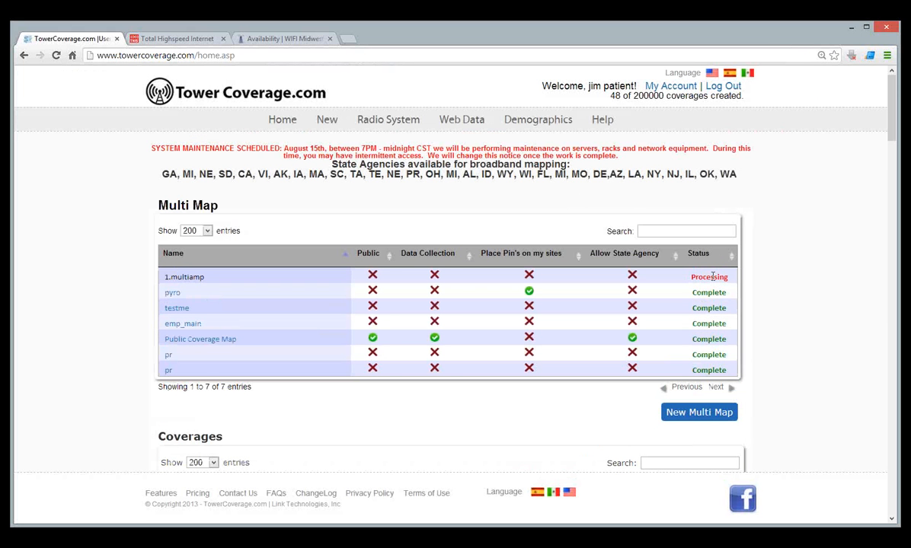
{"action": "scroll", "coordinate": [685, 350], "scroll_direction": "down", "scroll_amount": 2}
{"action": "scroll", "coordinate": [768, 402], "scroll_direction": "up", "scroll_amount": 1}
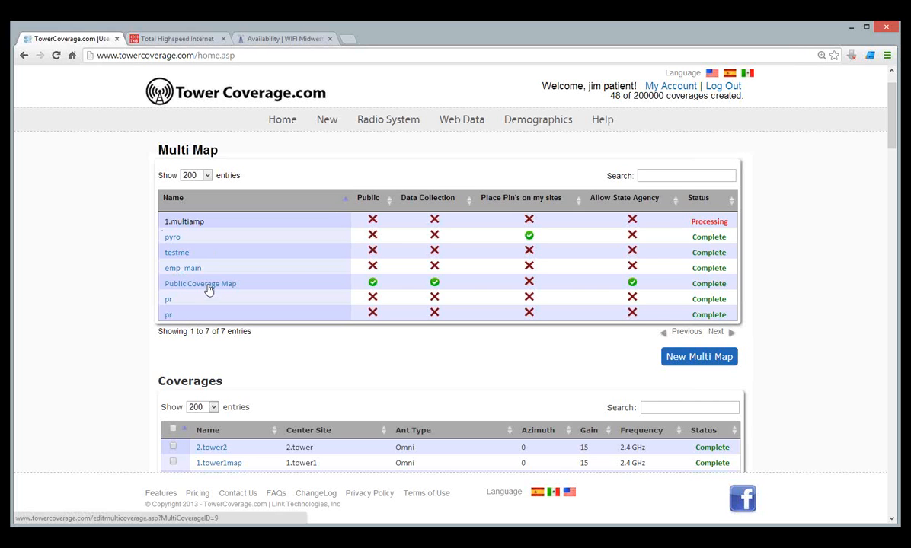
Switch to the WIFI Midwest website and review its Coverage Area Check form.
{"action": "left_click", "coordinate": [258, 41]}
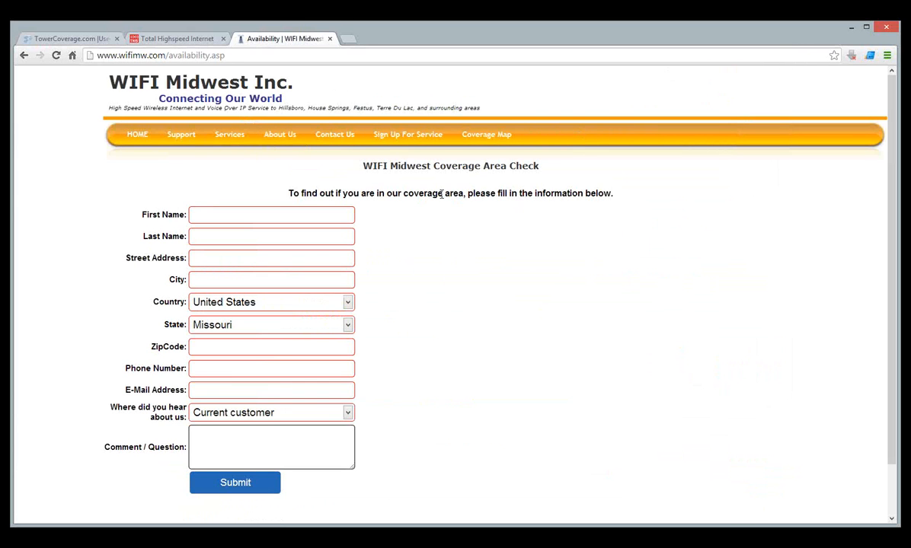
{"action": "left_click_drag", "start_coordinate": [363, 163], "coordinate": [598, 385]}
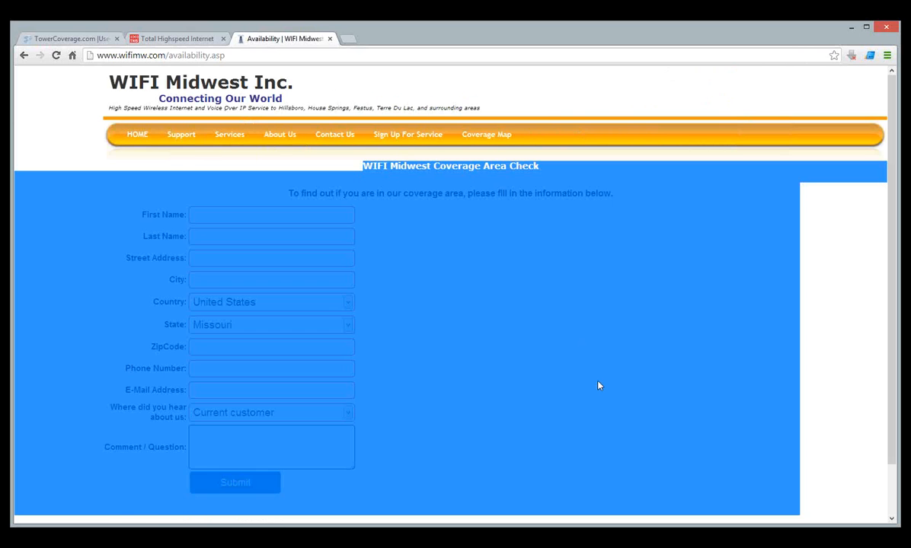
{"action": "left_click", "coordinate": [598, 386]}
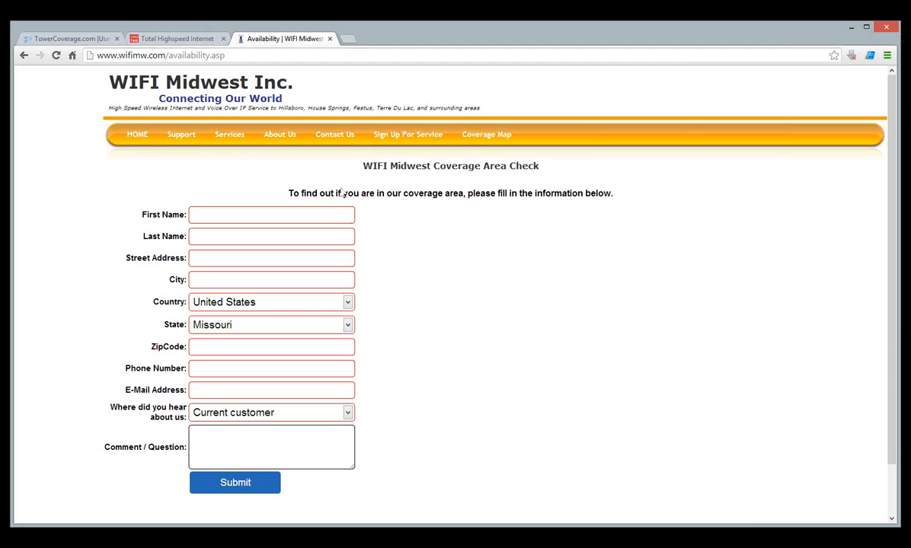
Return to TowerCoverage.com and open the multi map named Public Coverage Map.
{"action": "left_click", "coordinate": [98, 38]}
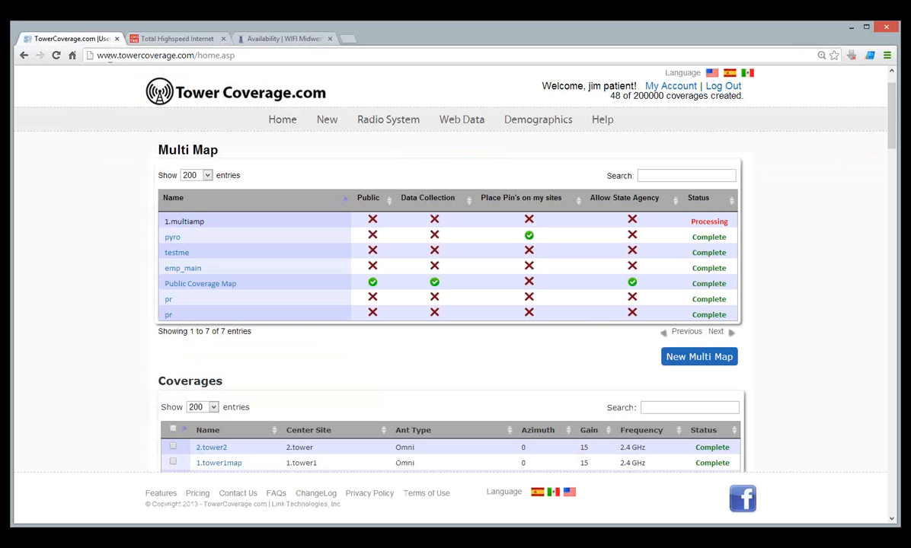
{"action": "left_click", "coordinate": [226, 284]}
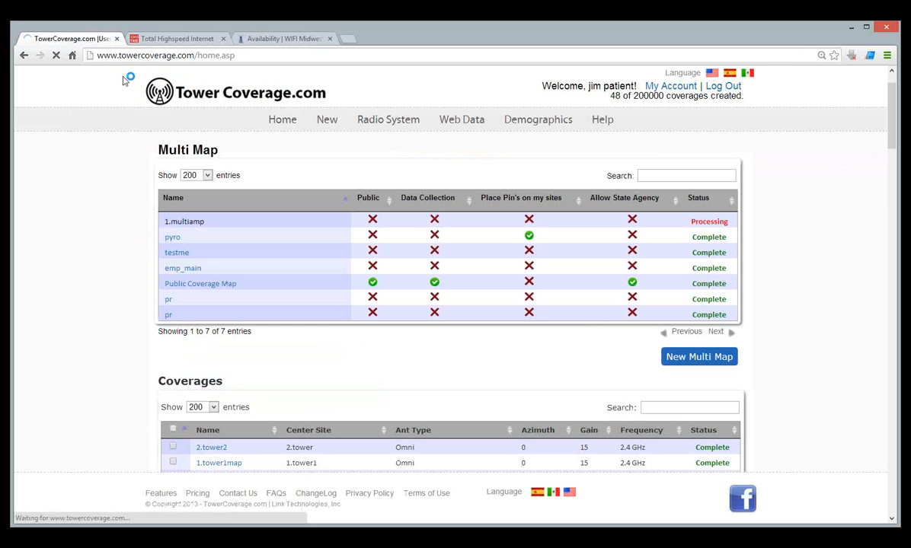
Compare Total Highspeed's public coverage map with the WIFI Midwest availability form and its saved first-name suggestions.
{"action": "left_click", "coordinate": [167, 40]}
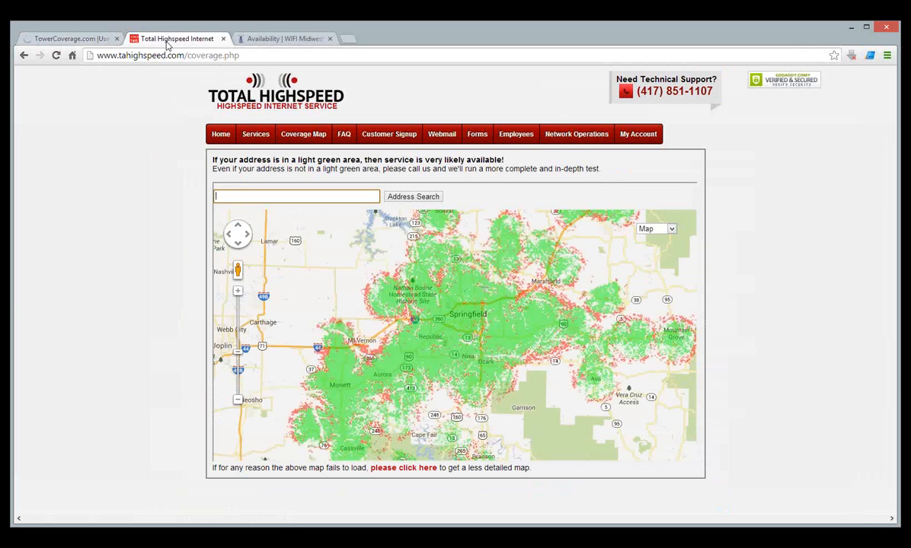
{"action": "left_click", "coordinate": [274, 40]}
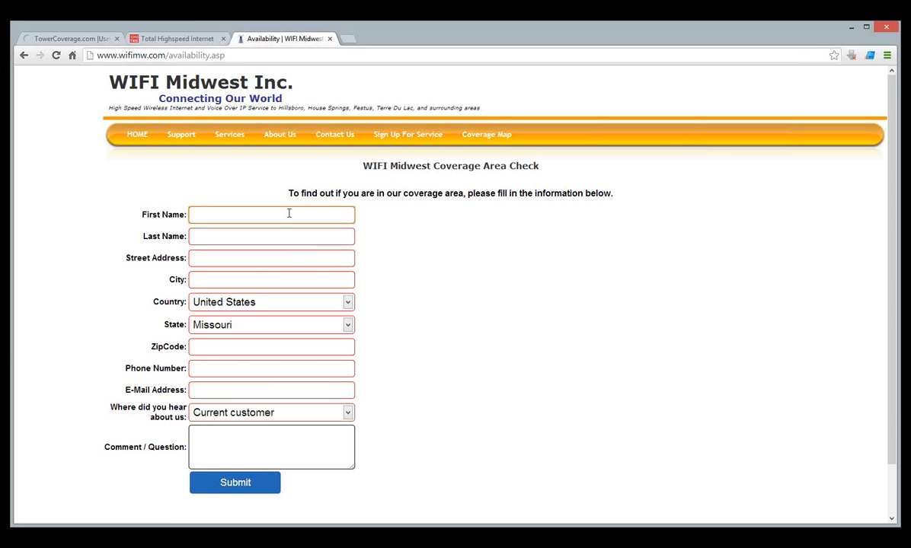
{"action": "left_click", "coordinate": [288, 213]}
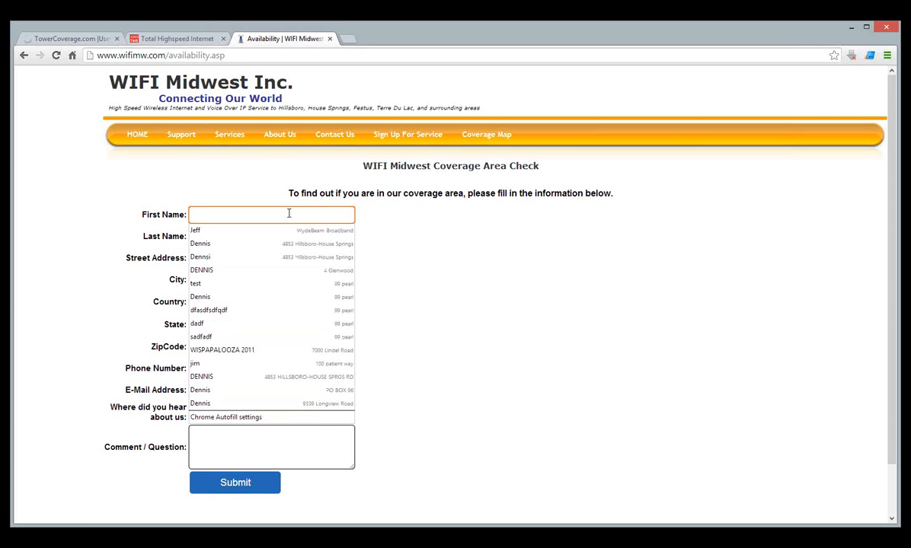
{"action": "left_click", "coordinate": [466, 280]}
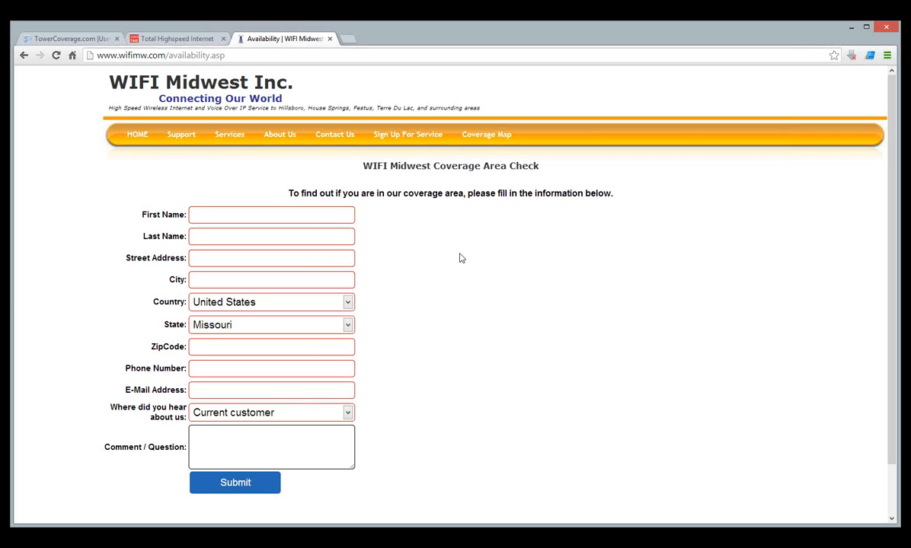
Fill in the WIFI Midwest coverage check form with a saved contact's name, address, phone and e-mail, and submit it.
{"action": "left_click", "coordinate": [312, 214]}
{"action": "type", "text": "99"}
{"action": "key", "text": "BackSpace"}
{"action": "key", "text": "BackSpace"}
{"action": "type", "text": "D"}
{"action": "key", "text": "Down"}
{"action": "key", "text": "Down"}
{"action": "key", "text": "Down"}
{"action": "key", "text": "Down"}
{"action": "key", "text": "Tab"}
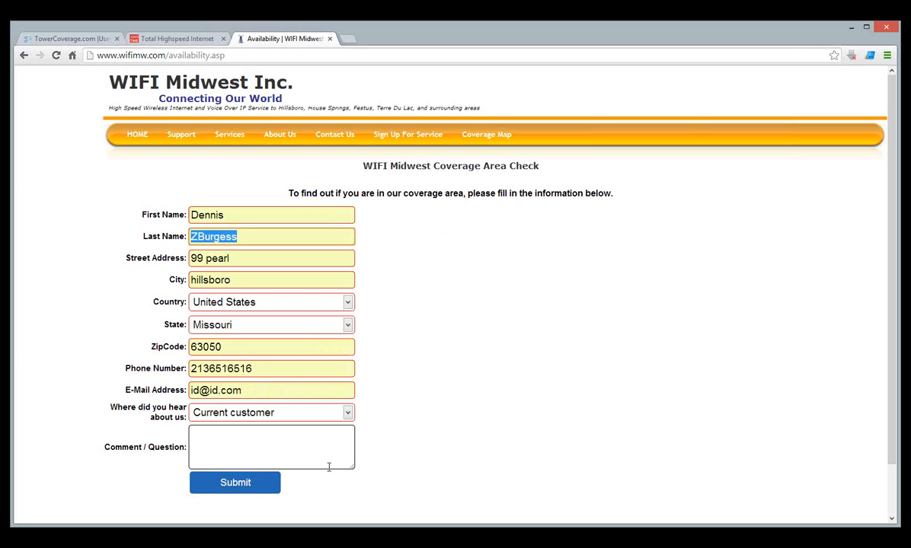
{"action": "left_click", "coordinate": [242, 490]}
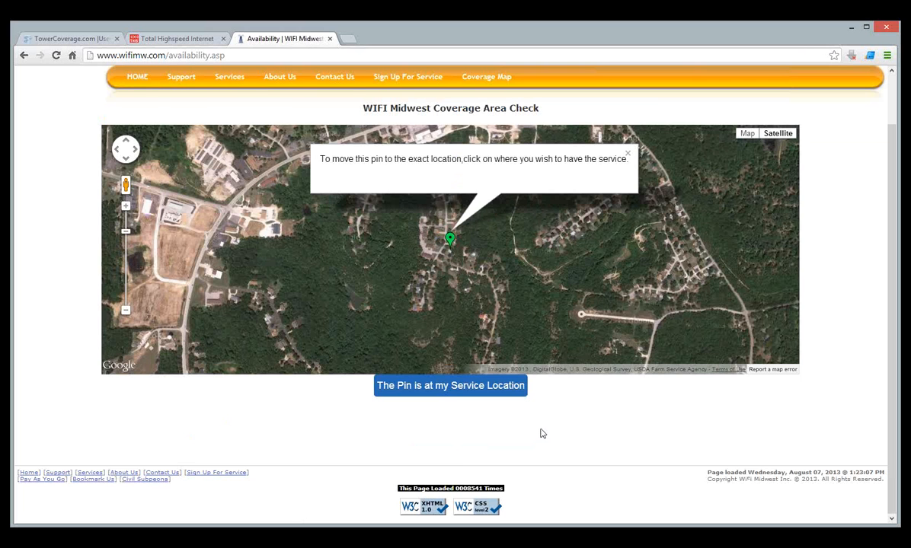
Try the service pin on nearby buildings, place it on the light-grey roof of the original house, and confirm it as the service location.
{"action": "scroll", "coordinate": [542, 433], "scroll_direction": "up", "scroll_amount": 1}
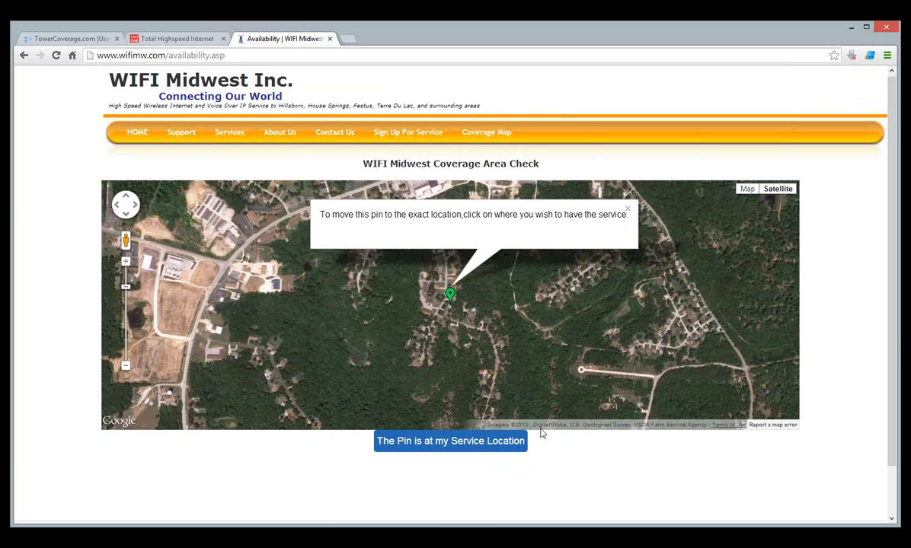
{"action": "scroll", "coordinate": [449, 316], "scroll_direction": "up", "scroll_amount": 1}
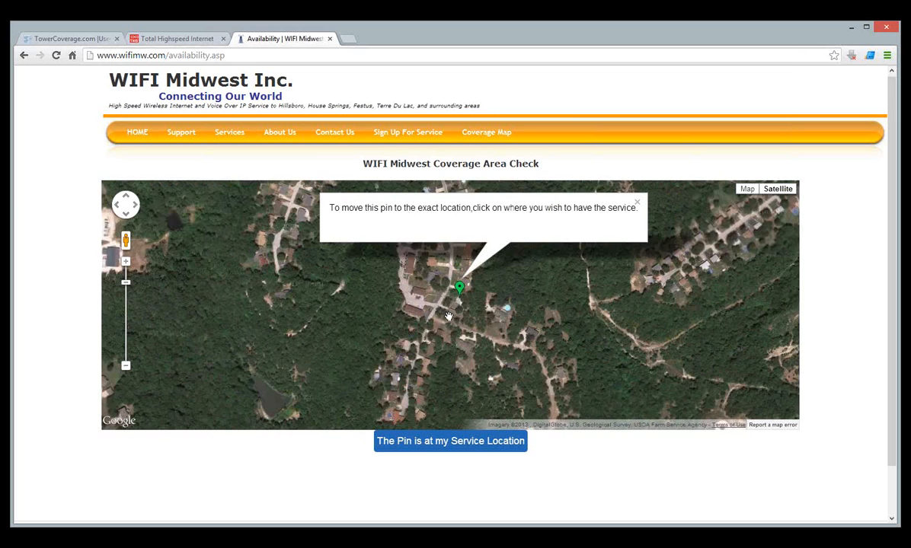
{"action": "scroll", "coordinate": [448, 316], "scroll_direction": "up", "scroll_amount": 2}
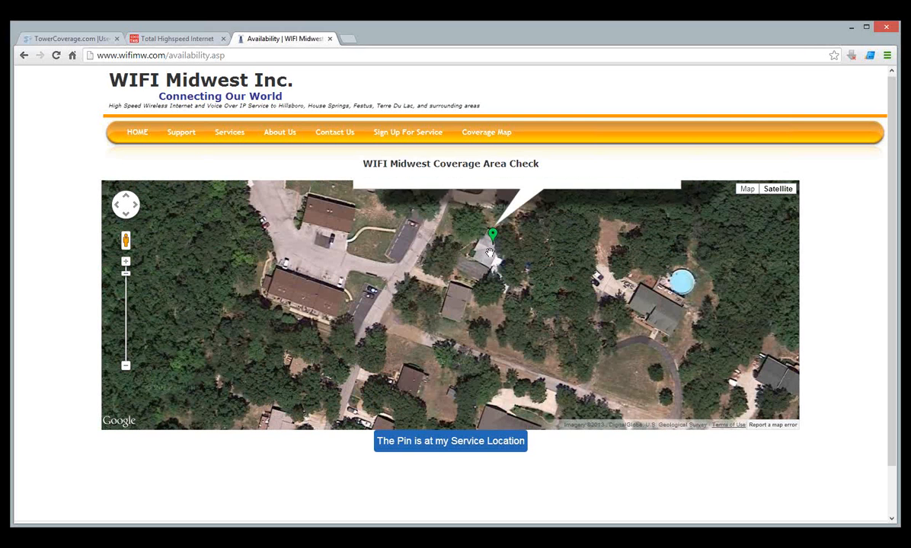
{"action": "left_click", "coordinate": [490, 253]}
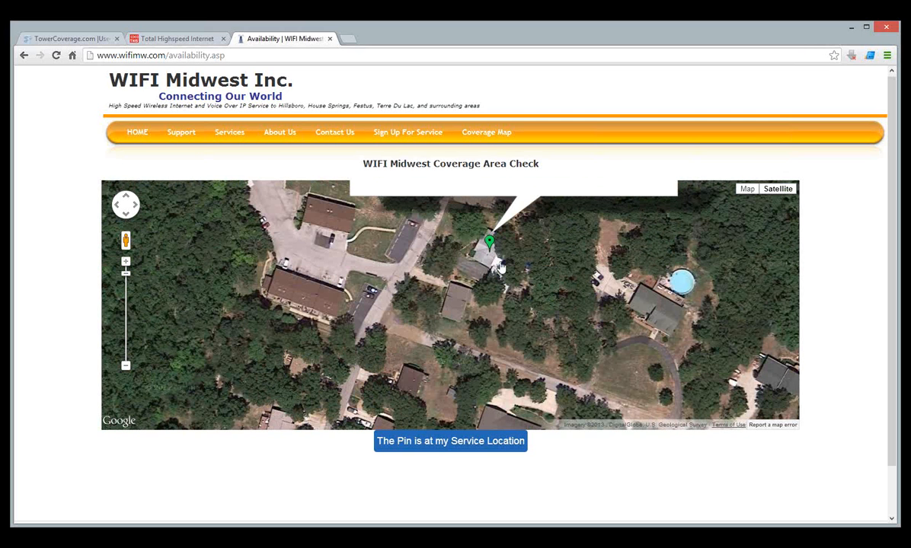
{"action": "left_click", "coordinate": [464, 311]}
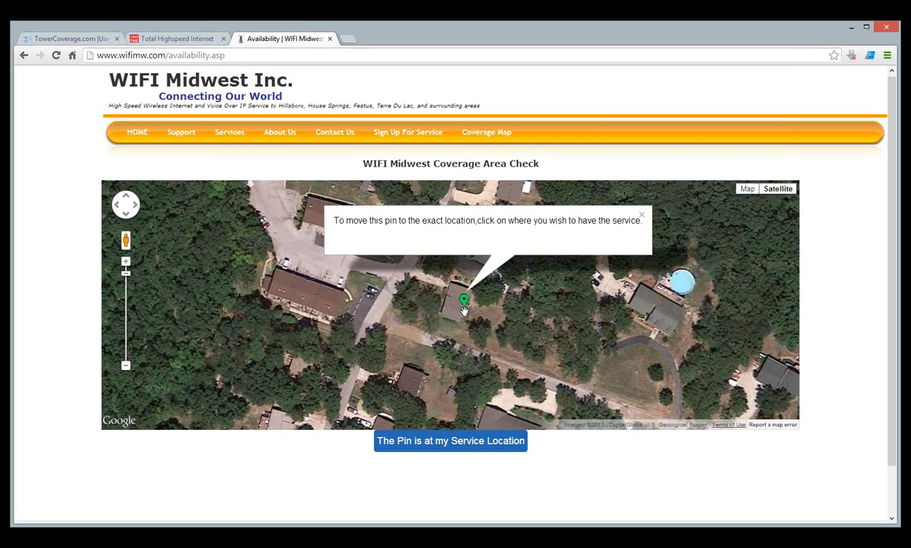
{"action": "left_click", "coordinate": [509, 304]}
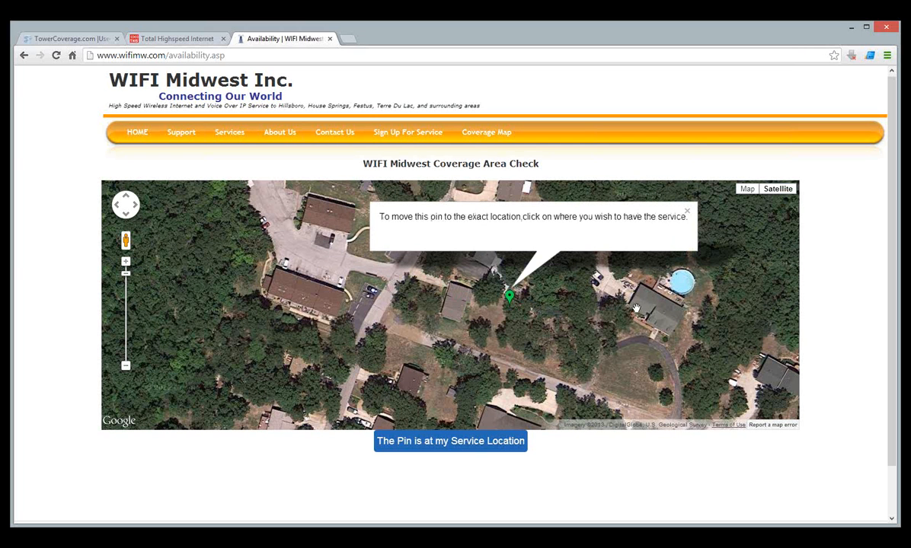
{"action": "left_click", "coordinate": [327, 298]}
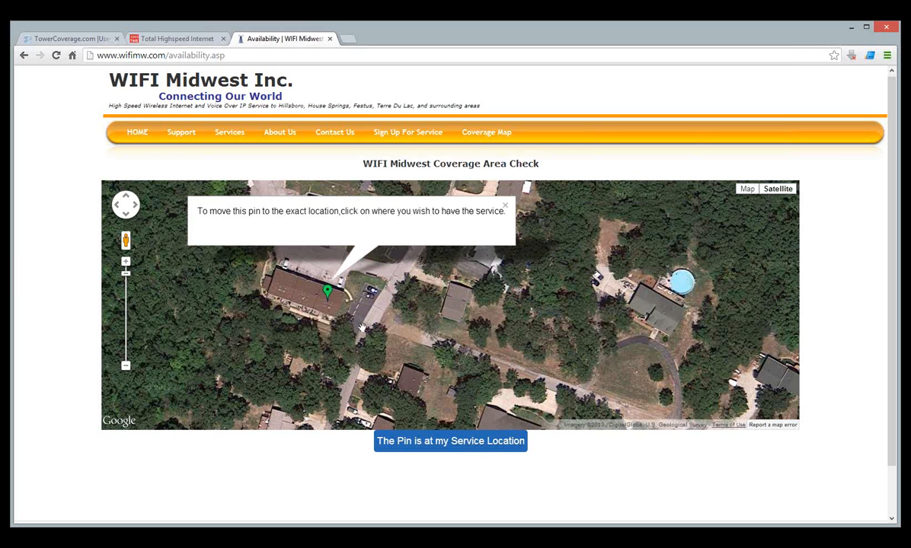
{"action": "left_click", "coordinate": [453, 295]}
{"action": "left_click", "coordinate": [486, 268]}
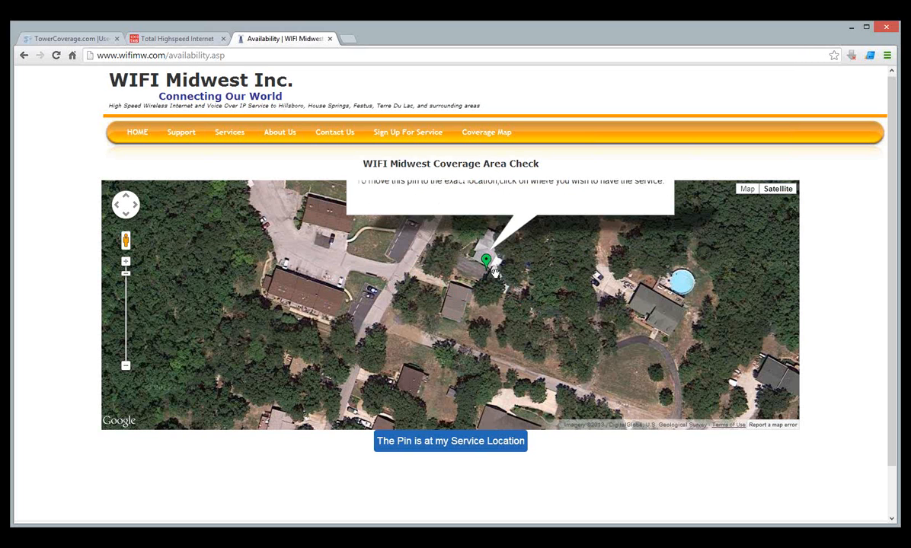
{"action": "left_click", "coordinate": [485, 244]}
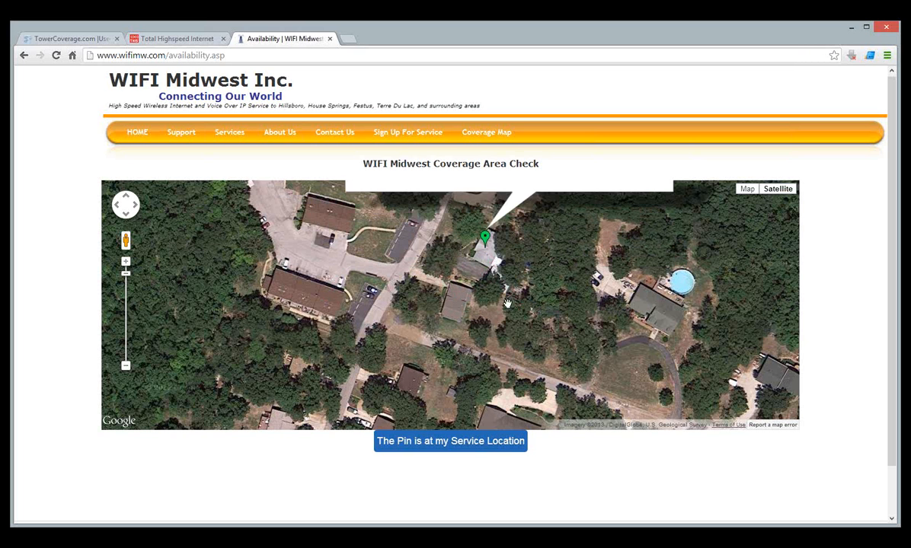
{"action": "left_click", "coordinate": [478, 446]}
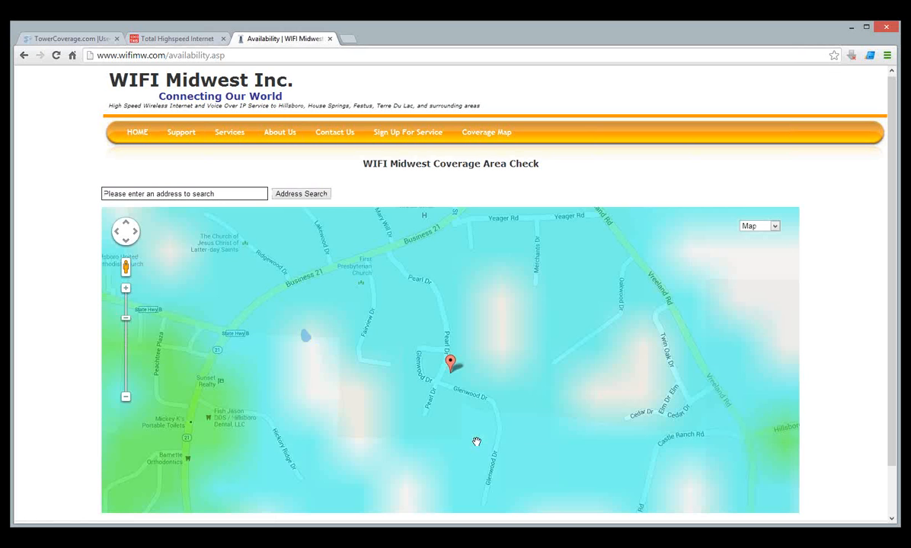
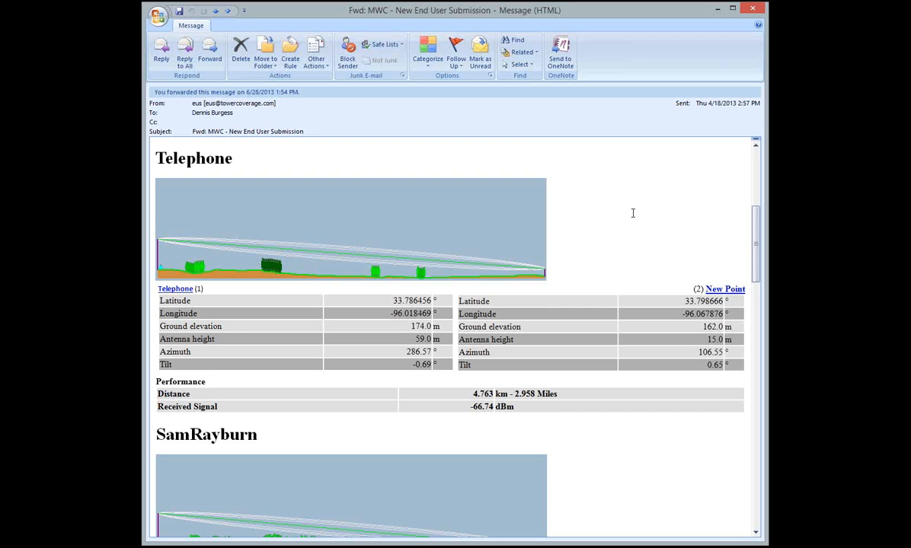
Examine the path profiles, distances and received signals for each tower in the New End User Submission e-mail.
{"action": "scroll", "coordinate": [632, 214], "scroll_direction": "down", "scroll_amount": 4}
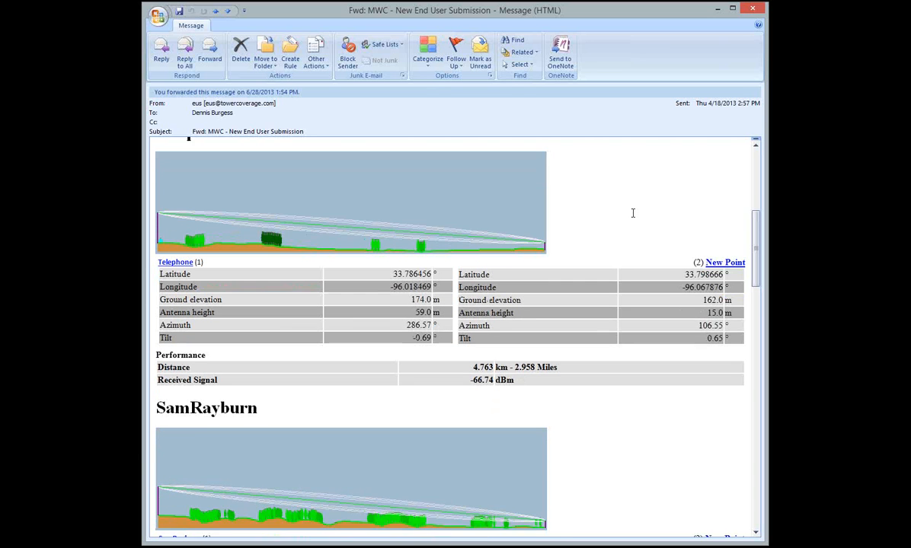
{"action": "scroll", "coordinate": [632, 213], "scroll_direction": "down", "scroll_amount": 6}
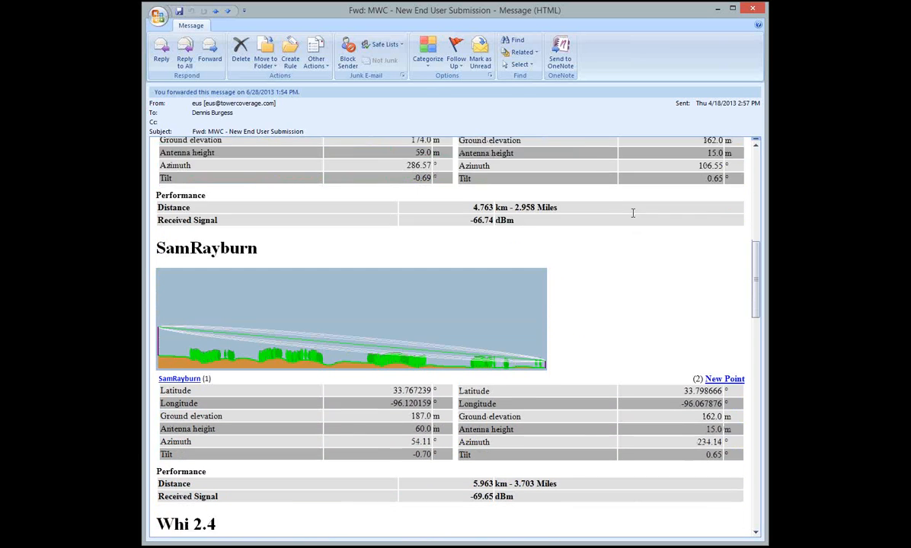
{"action": "scroll", "coordinate": [632, 212], "scroll_direction": "down", "scroll_amount": 8}
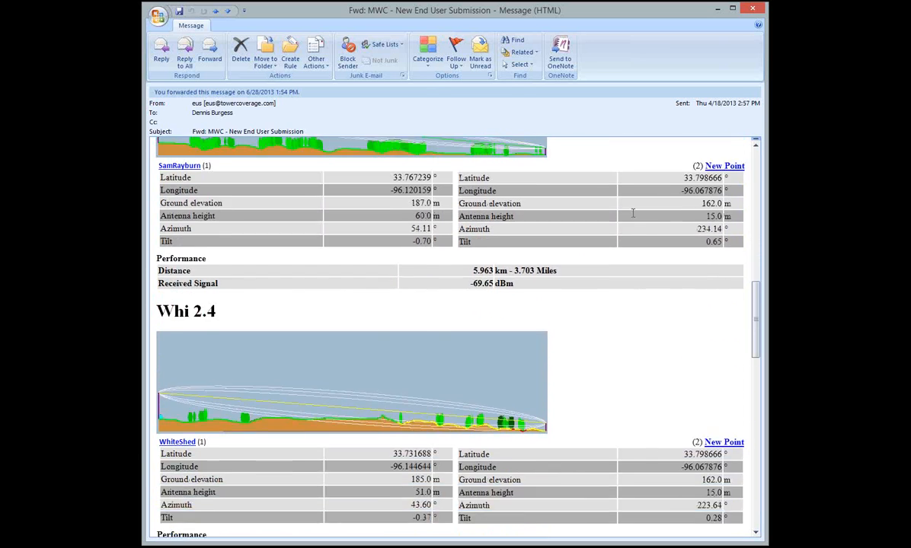
{"action": "scroll", "coordinate": [632, 214], "scroll_direction": "down", "scroll_amount": 8}
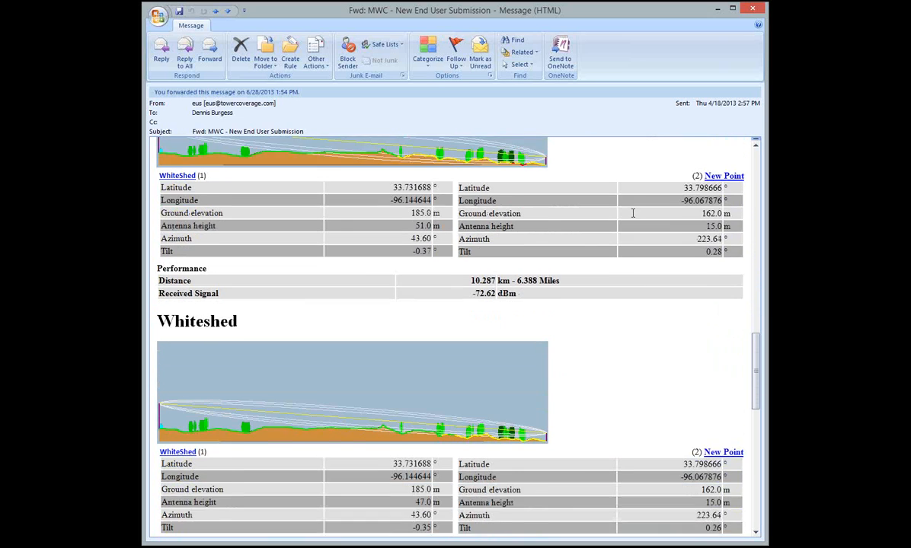
{"action": "scroll", "coordinate": [632, 214], "scroll_direction": "down", "scroll_amount": 6}
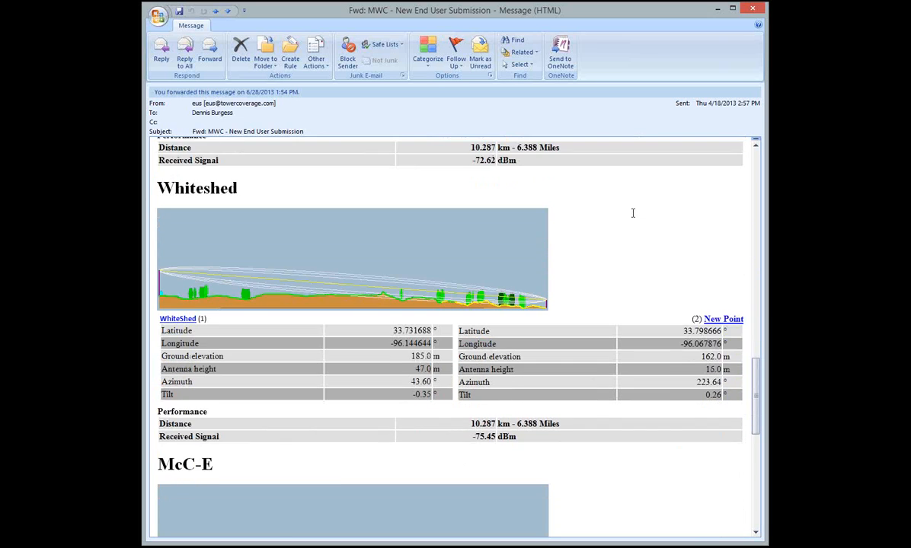
{"action": "scroll", "coordinate": [632, 213], "scroll_direction": "down", "scroll_amount": 6}
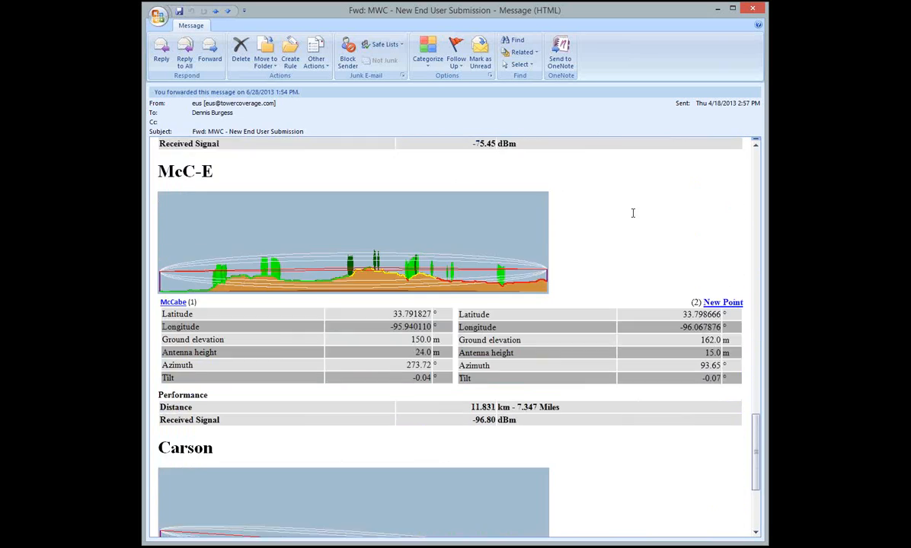
{"action": "scroll", "coordinate": [632, 213], "scroll_direction": "up", "scroll_amount": 7}
{"action": "scroll", "coordinate": [632, 214], "scroll_direction": "up", "scroll_amount": 12}
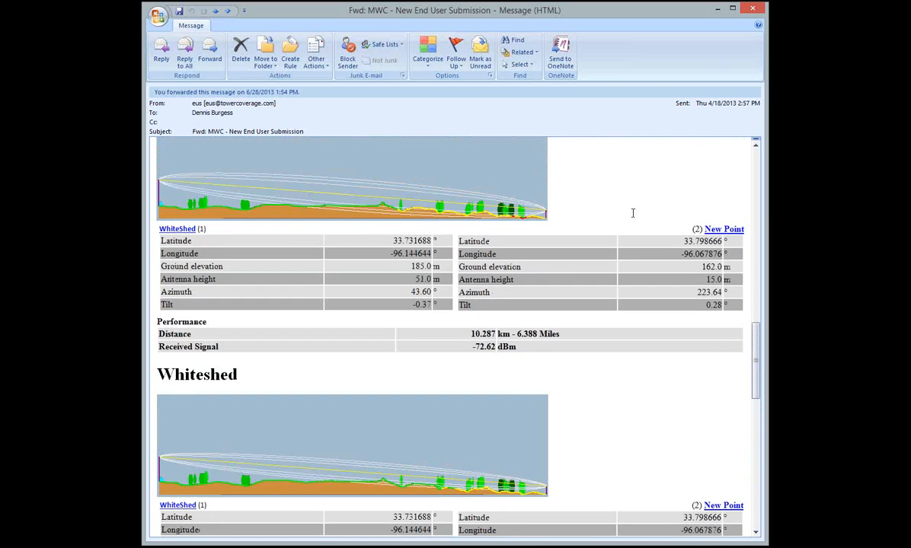
{"action": "scroll", "coordinate": [632, 214], "scroll_direction": "up", "scroll_amount": 2}
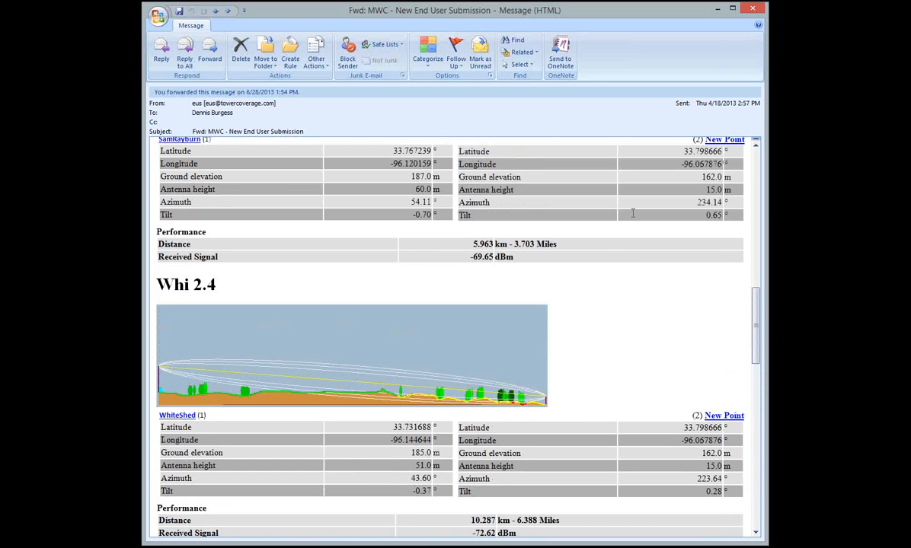
{"action": "scroll", "coordinate": [632, 213], "scroll_direction": "up", "scroll_amount": 2}
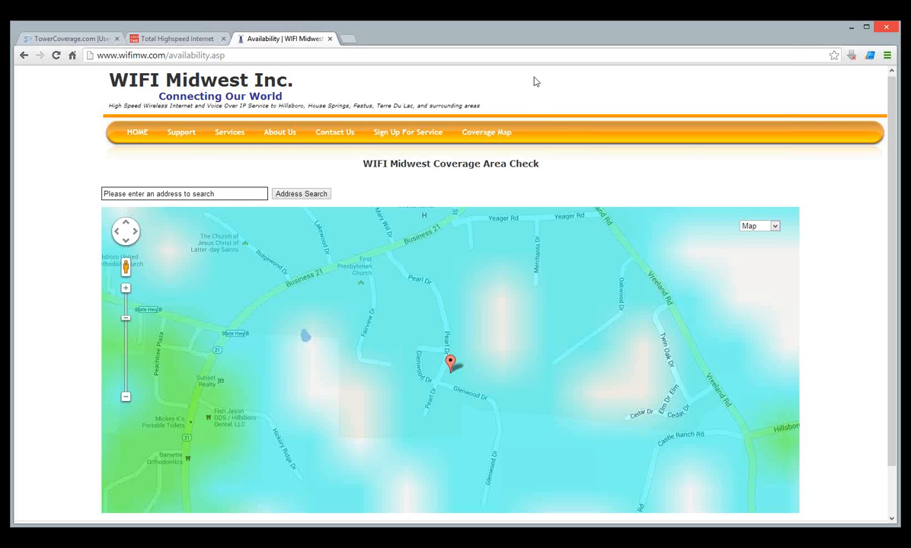
Switch back to TowerCoverage.com and inspect the Public Coverage Map's coverage around Festus, Hillsboro and De Soto.
{"action": "left_click", "coordinate": [48, 41]}
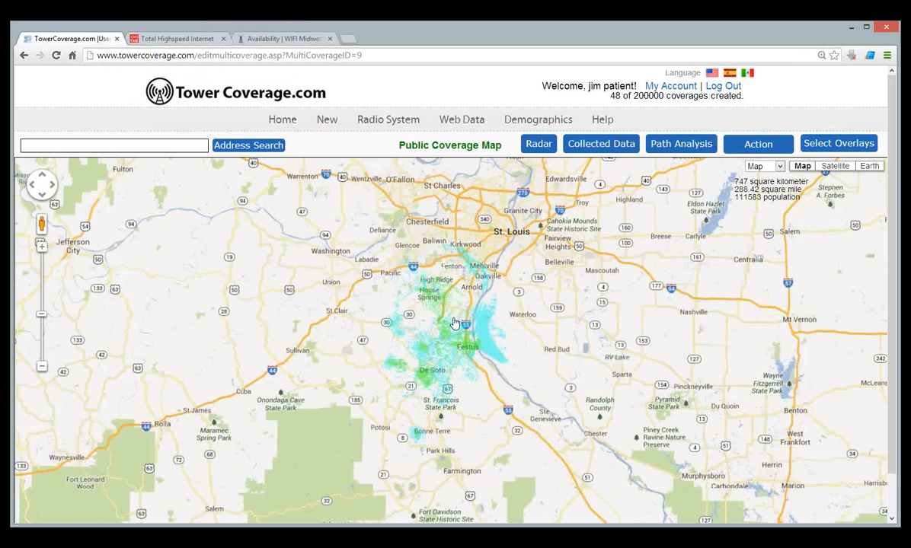
{"action": "scroll", "coordinate": [449, 357], "scroll_direction": "up", "scroll_amount": 1}
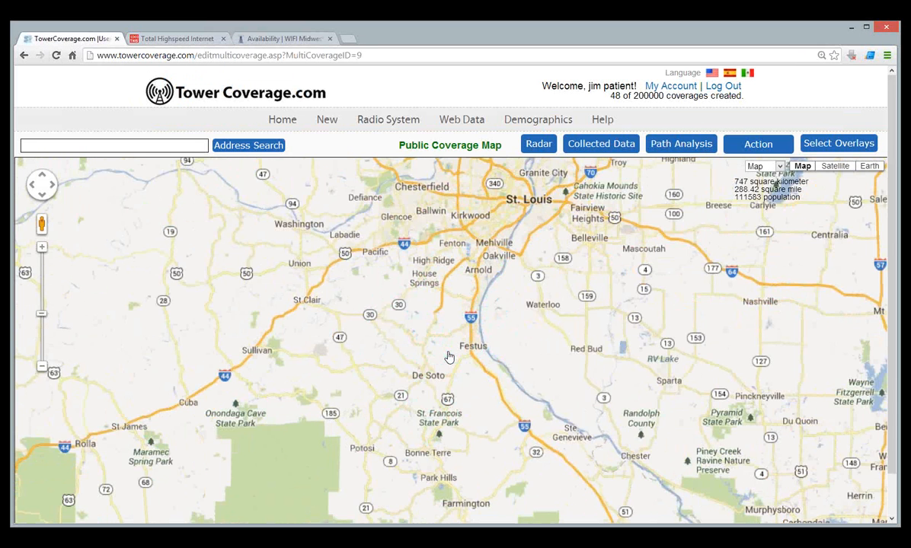
{"action": "scroll", "coordinate": [449, 357], "scroll_direction": "up", "scroll_amount": 2}
{"action": "scroll", "coordinate": [449, 357], "scroll_direction": "down", "scroll_amount": 1}
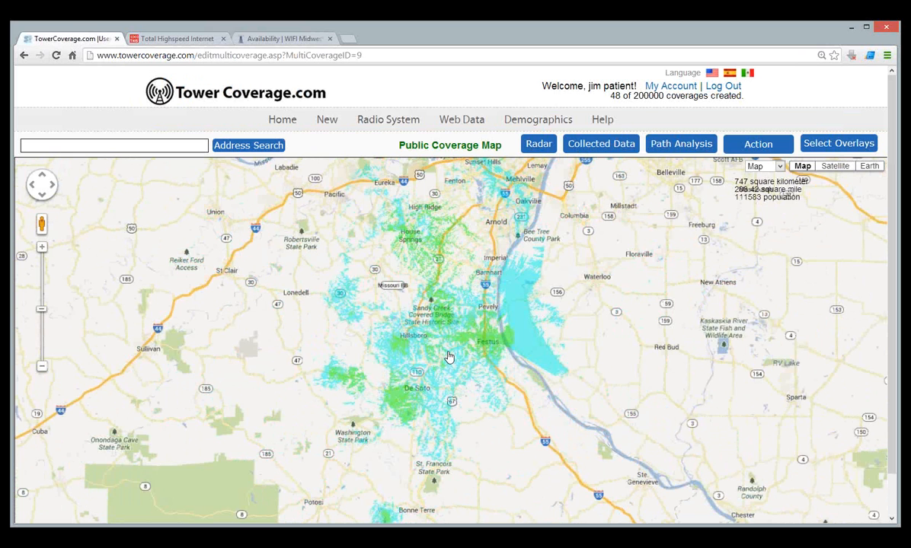
Review the Coverage Map page and Coverage Area Check form on the WIFI Midwest site, and return to TowerCoverage.com's Public Coverage Map.
{"action": "left_click", "coordinate": [282, 38]}
{"action": "mouse_move", "coordinate": [181, 141]}
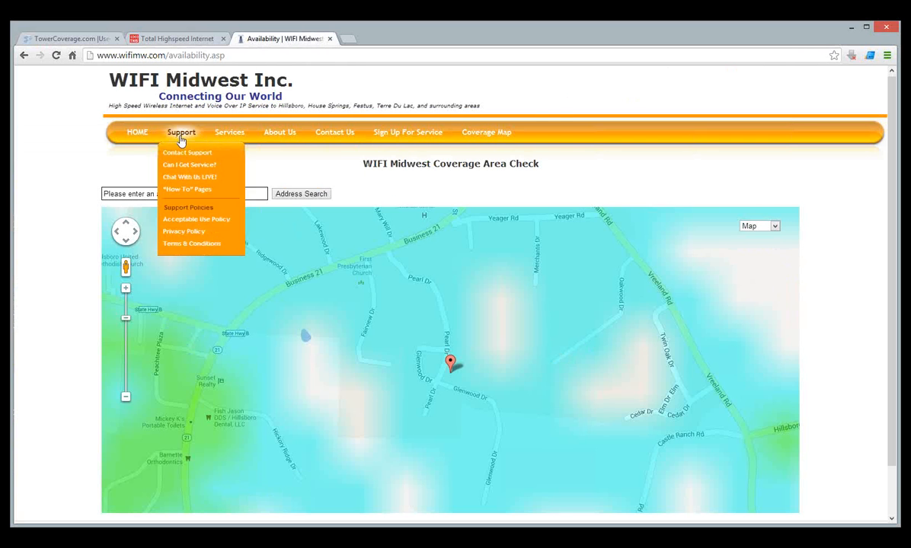
{"action": "left_click", "coordinate": [488, 134]}
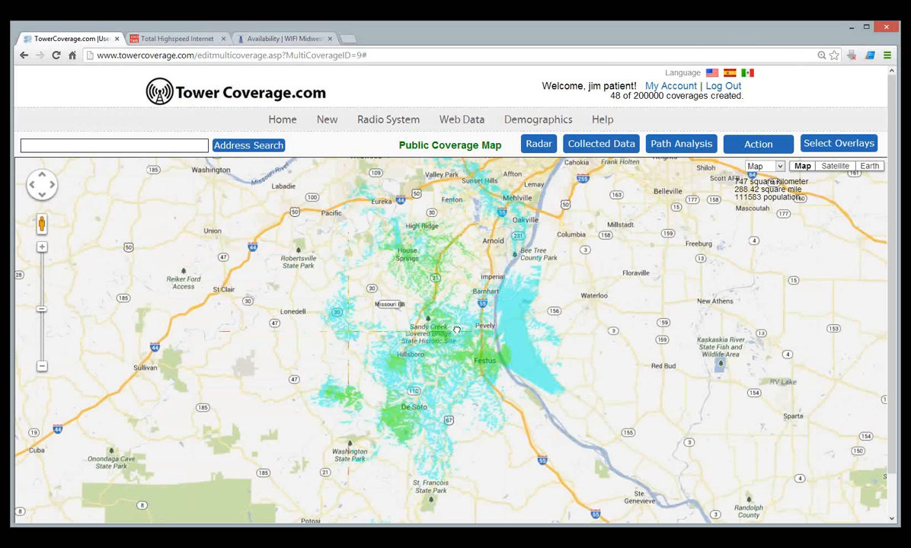
{"action": "left_click", "coordinate": [303, 39]}
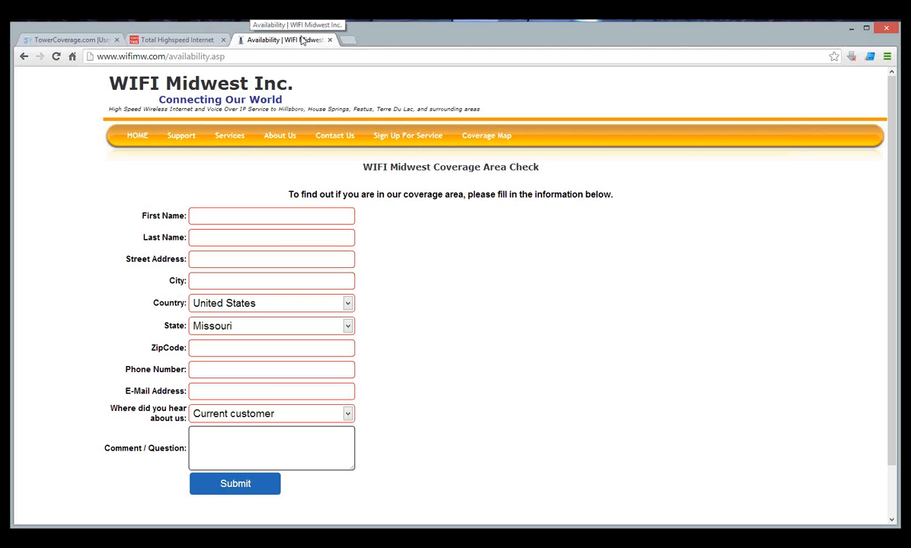
{"action": "left_click", "coordinate": [101, 40]}
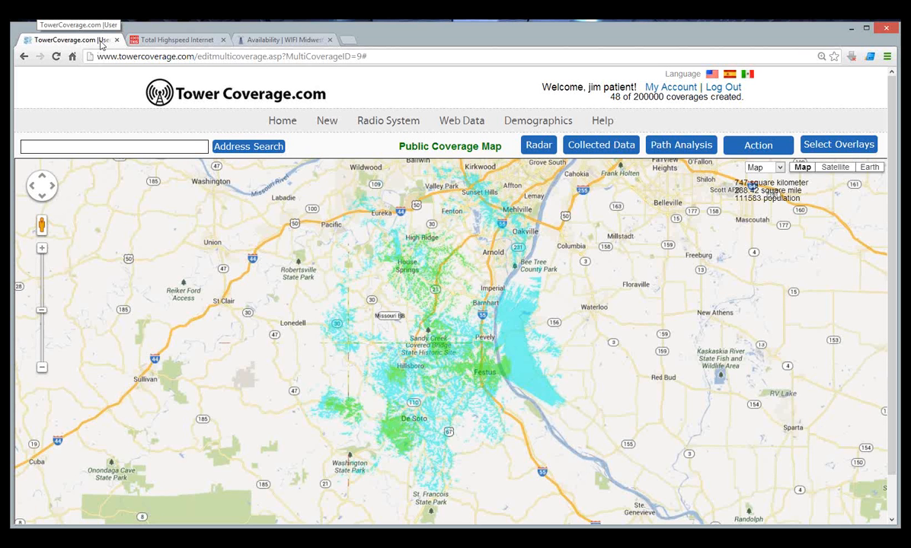
Show the collected data on the Public Coverage Map and inspect the cluster of customer submissions south of De Soto.
{"action": "left_click", "coordinate": [588, 149]}
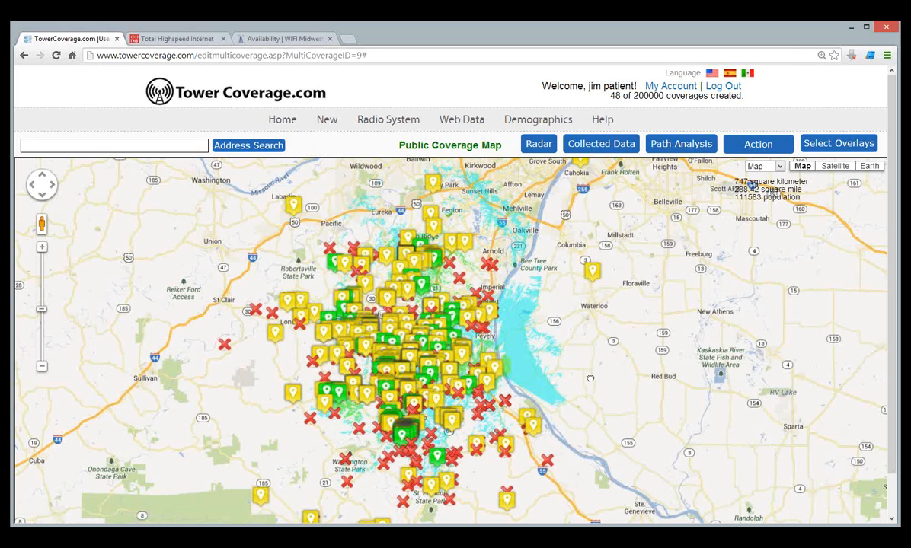
{"action": "mouse_move", "coordinate": [399, 434]}
{"action": "left_mouse_down"}
{"action": "mouse_move", "coordinate": [442, 406]}
{"action": "mouse_move", "coordinate": [456, 348]}
{"action": "left_mouse_up"}
{"action": "scroll", "coordinate": [441, 406], "scroll_direction": "up", "scroll_amount": 3}
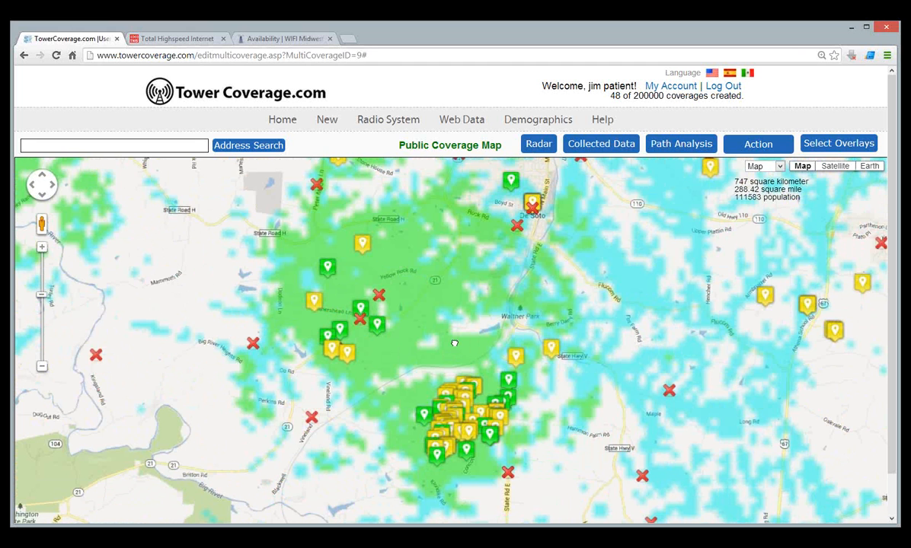
{"action": "left_click_drag", "start_coordinate": [454, 343], "coordinate": [447, 328]}
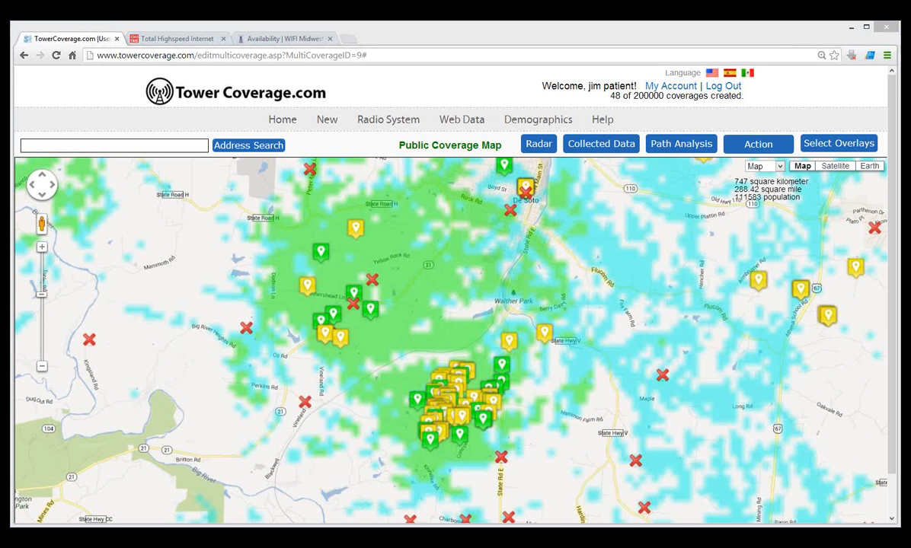
{"action": "mouse_move", "coordinate": [427, 342]}
{"action": "left_mouse_down"}
{"action": "mouse_move", "coordinate": [515, 318]}
{"action": "mouse_move", "coordinate": [404, 408]}
{"action": "mouse_move", "coordinate": [396, 335]}
{"action": "mouse_move", "coordinate": [467, 440]}
{"action": "left_mouse_up"}
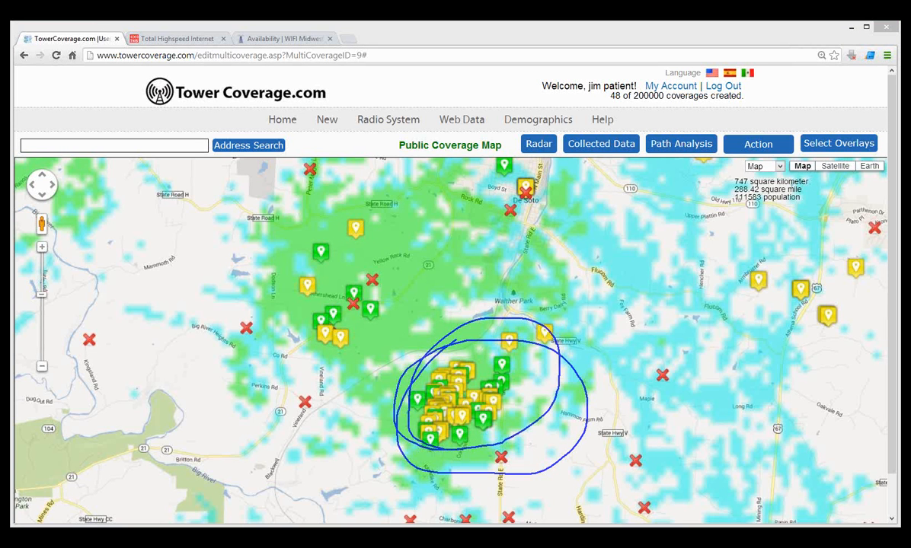
{"action": "key", "text": "Escape"}
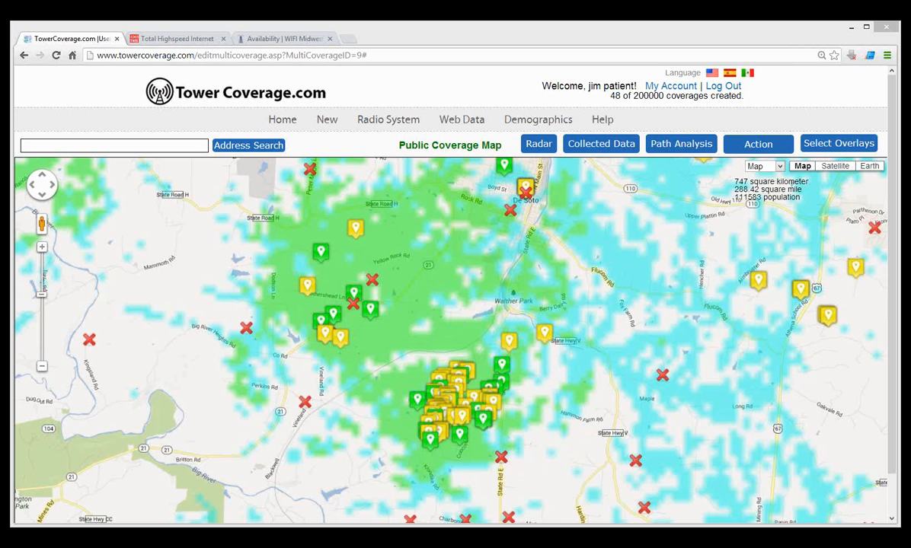
Overlay American Towers on the Public Coverage Map and show the details of the tower just west of De Soto.
{"action": "left_click", "coordinate": [860, 144]}
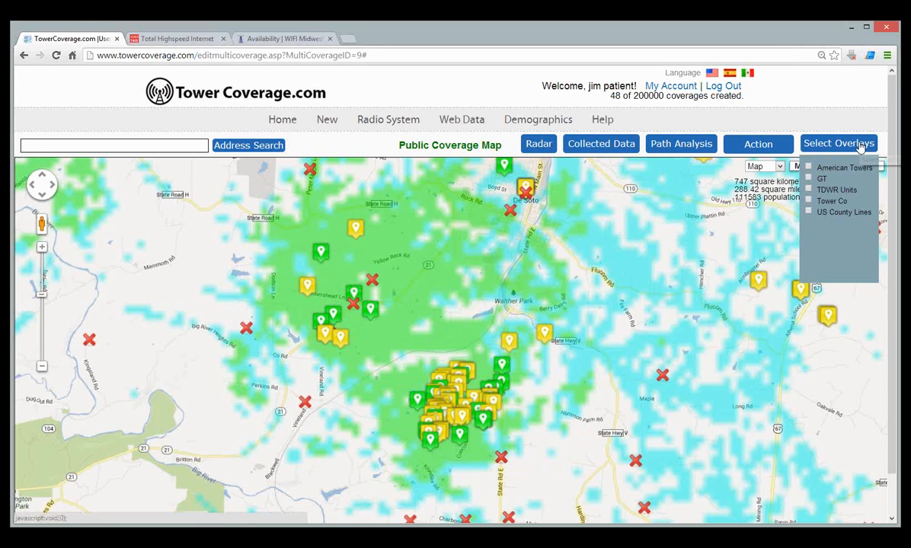
{"action": "left_click", "coordinate": [802, 167]}
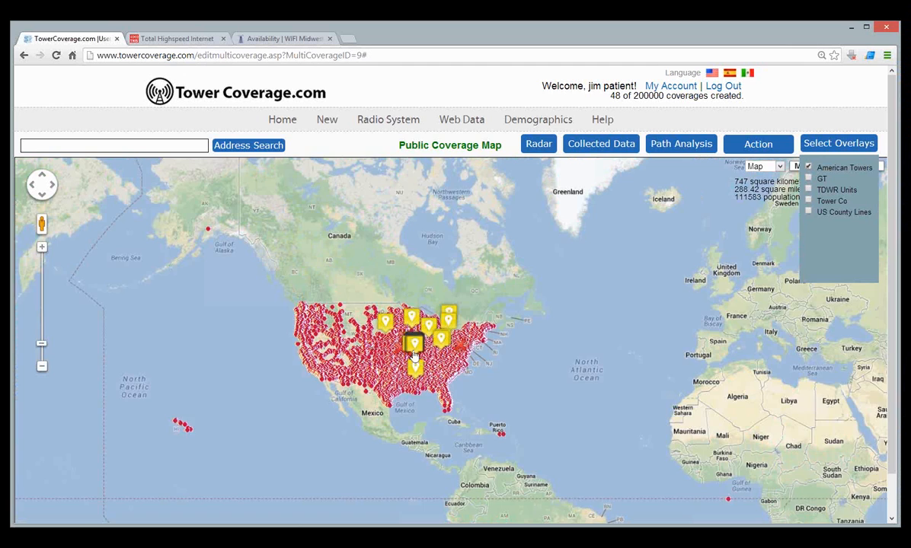
{"action": "scroll", "coordinate": [413, 355], "scroll_direction": "up", "scroll_amount": 1}
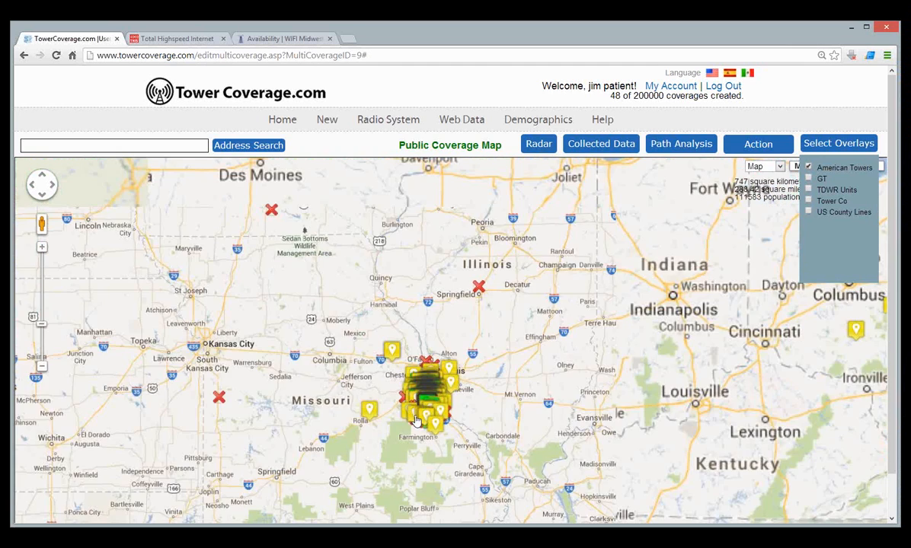
{"action": "scroll", "coordinate": [416, 421], "scroll_direction": "up", "scroll_amount": 4}
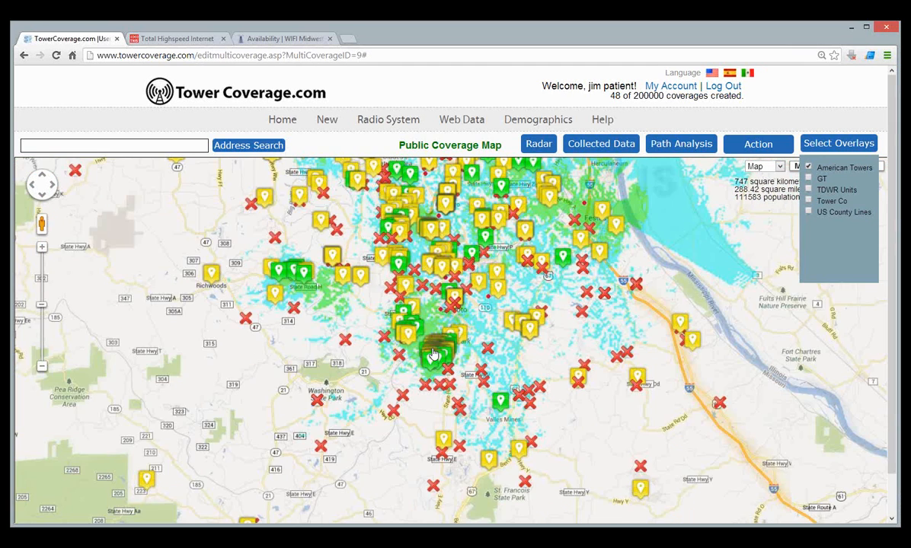
{"action": "scroll", "coordinate": [419, 338], "scroll_direction": "up", "scroll_amount": 1}
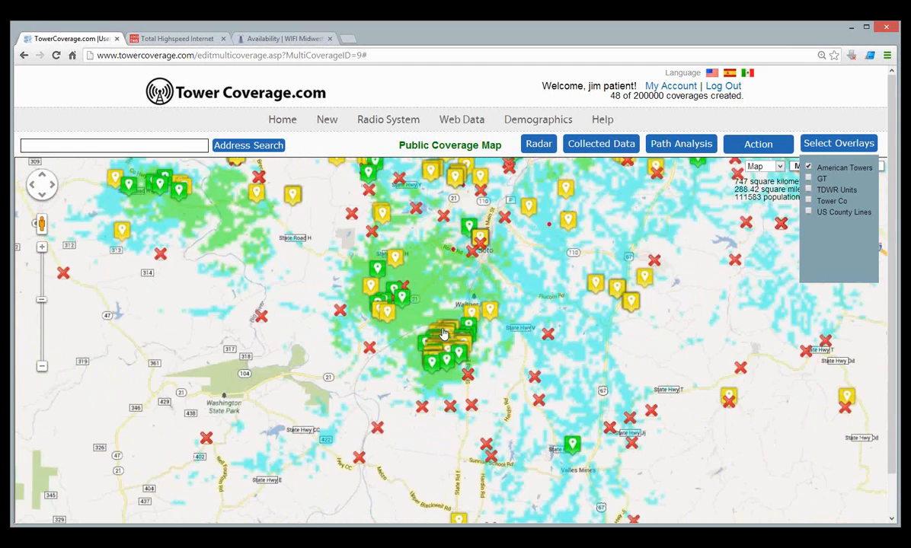
{"action": "left_click", "coordinate": [456, 270]}
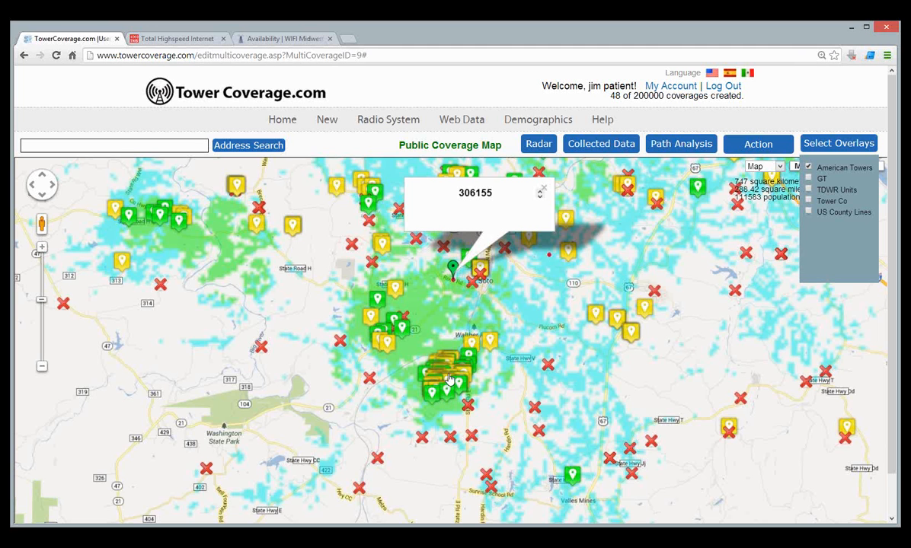
Open the 1.multiamp multi map from the home page's list and view its two coverages around Harrisonburg.
{"action": "left_click", "coordinate": [280, 125]}
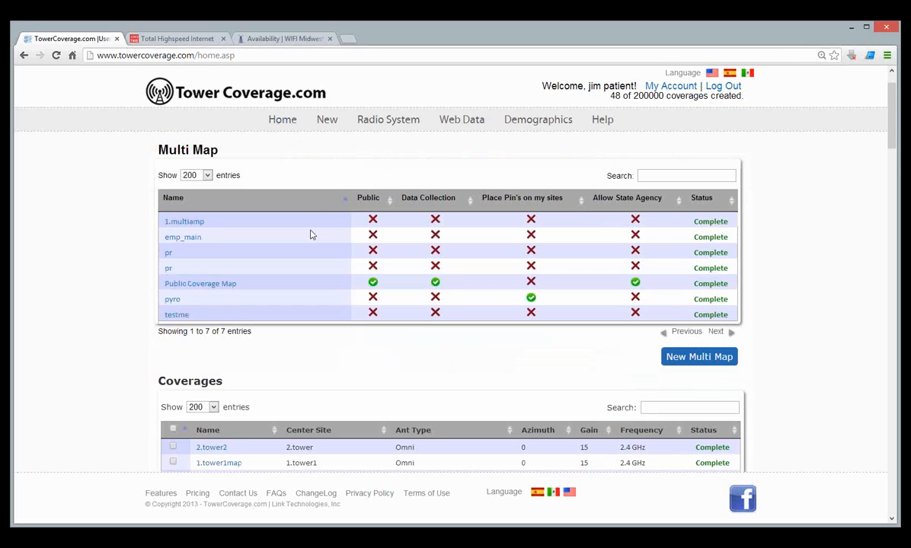
{"action": "scroll", "coordinate": [229, 380], "scroll_direction": "down", "scroll_amount": 3}
{"action": "scroll", "coordinate": [230, 381], "scroll_direction": "up", "scroll_amount": 3}
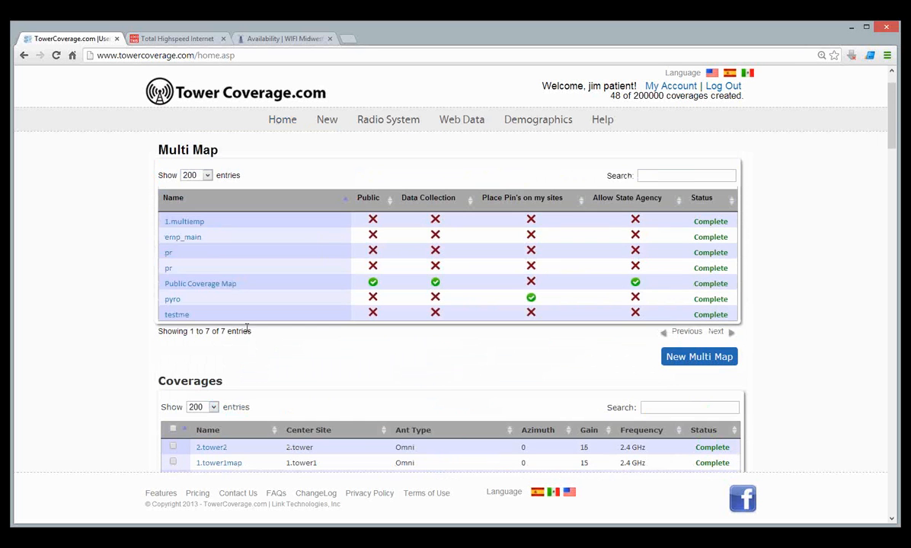
{"action": "left_click", "coordinate": [189, 223]}
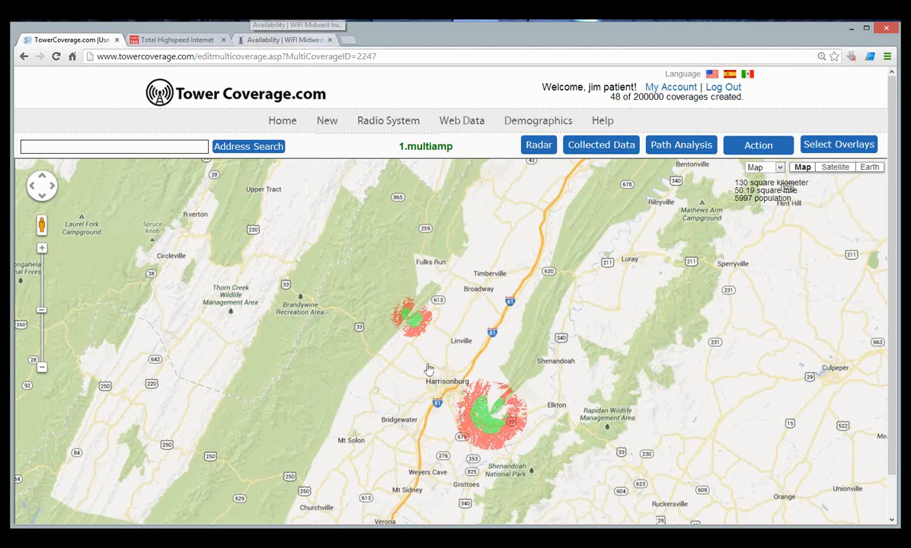
{"action": "scroll", "coordinate": [429, 368], "scroll_direction": "up", "scroll_amount": 1}
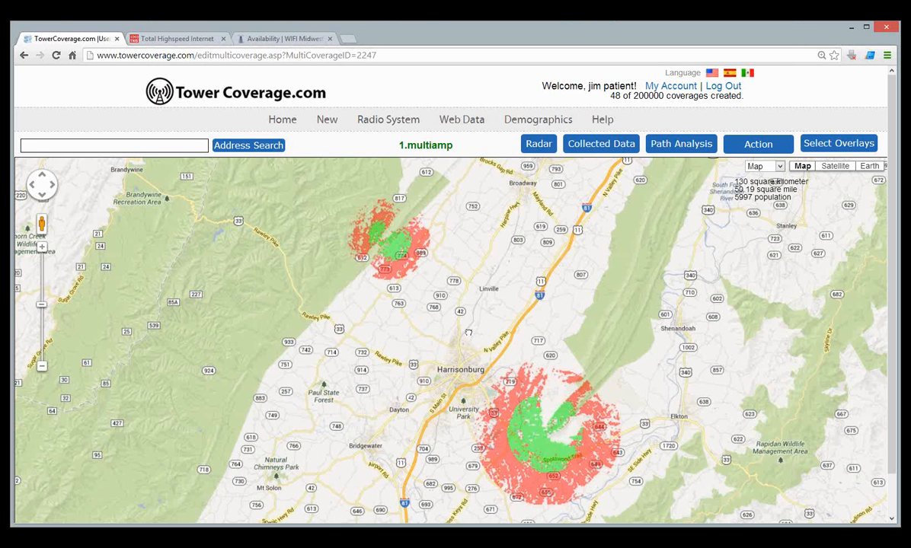
{"action": "left_click_drag", "start_coordinate": [468, 333], "coordinate": [453, 318]}
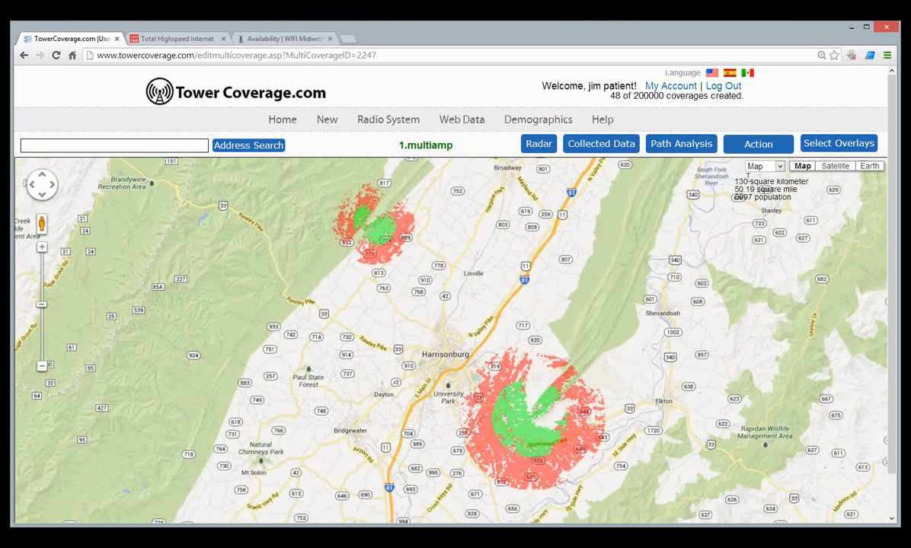
Open the 1.multiamp map for editing, select its website embed code, and compare it with the Total Highspeed coverage page.
{"action": "mouse_move", "coordinate": [743, 151]}
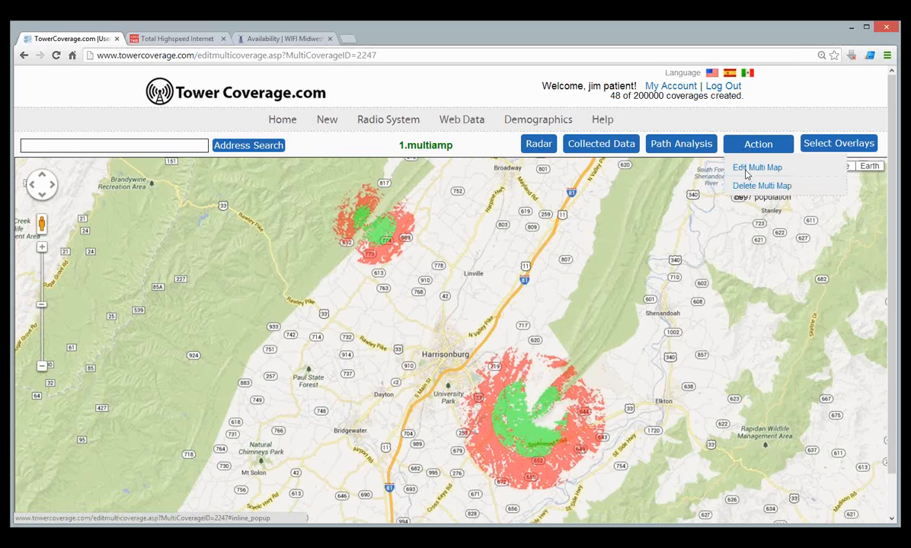
{"action": "left_click", "coordinate": [746, 169]}
{"action": "left_click", "coordinate": [594, 197]}
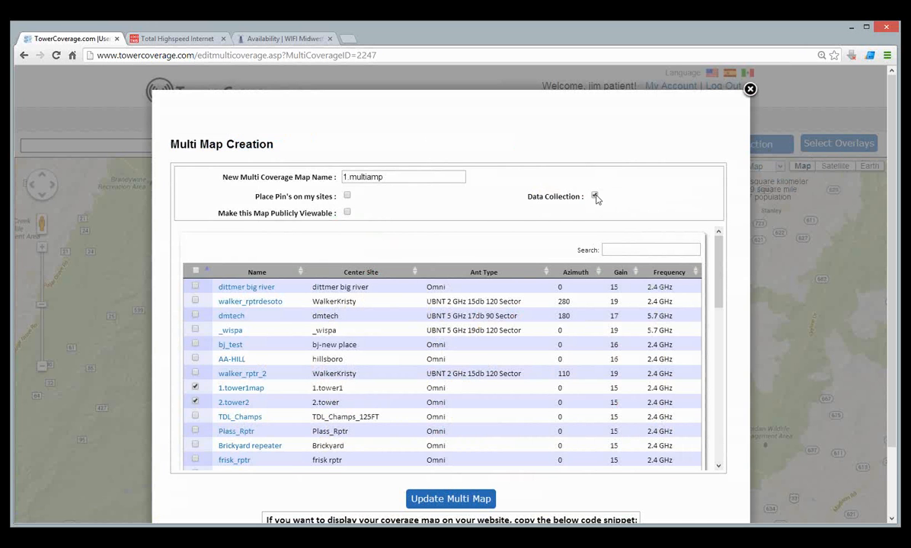
{"action": "left_click", "coordinate": [594, 196]}
{"action": "scroll", "coordinate": [596, 198], "scroll_direction": "down", "scroll_amount": 2}
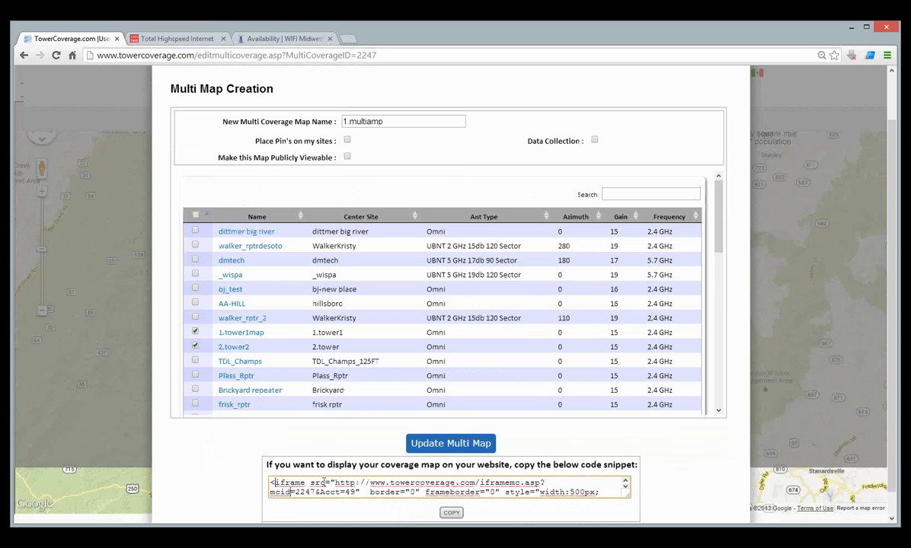
{"action": "left_click_drag", "start_coordinate": [273, 482], "coordinate": [634, 492]}
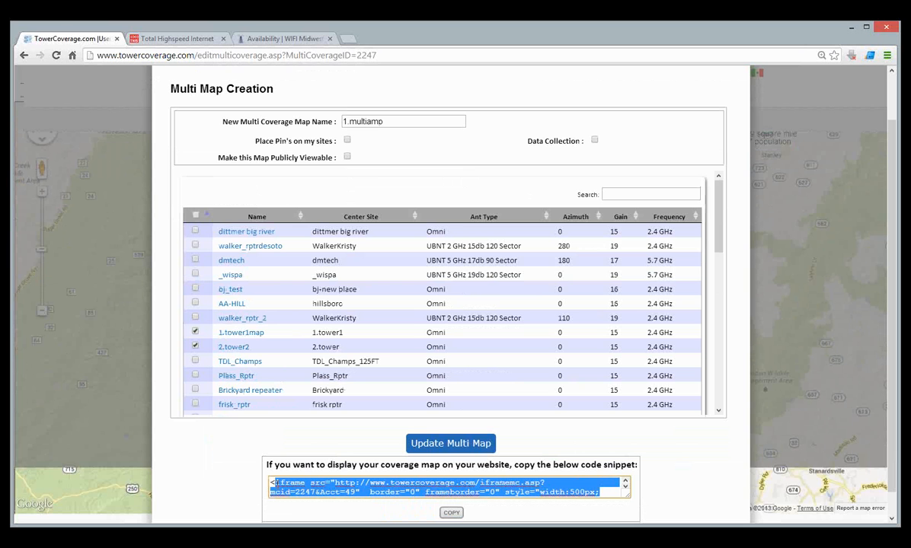
{"action": "left_click", "coordinate": [203, 44]}
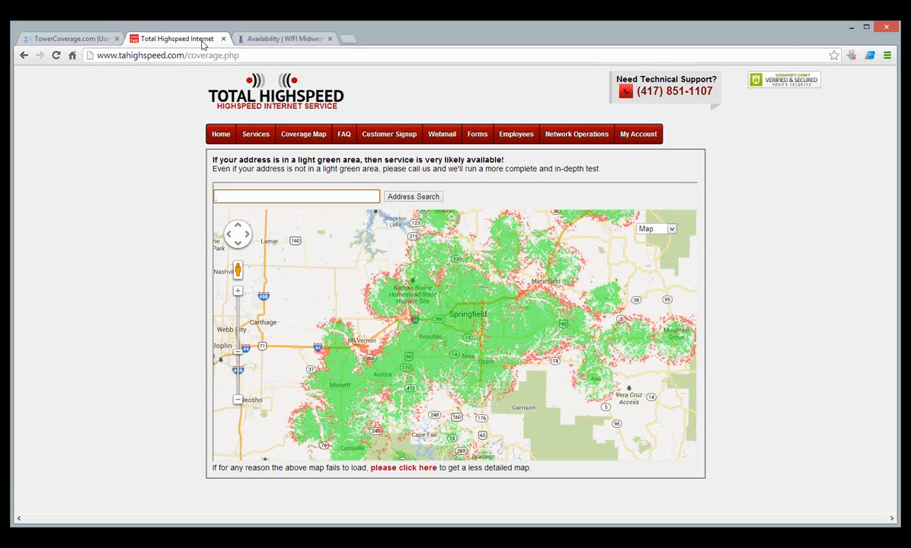
{"action": "left_click", "coordinate": [86, 38]}
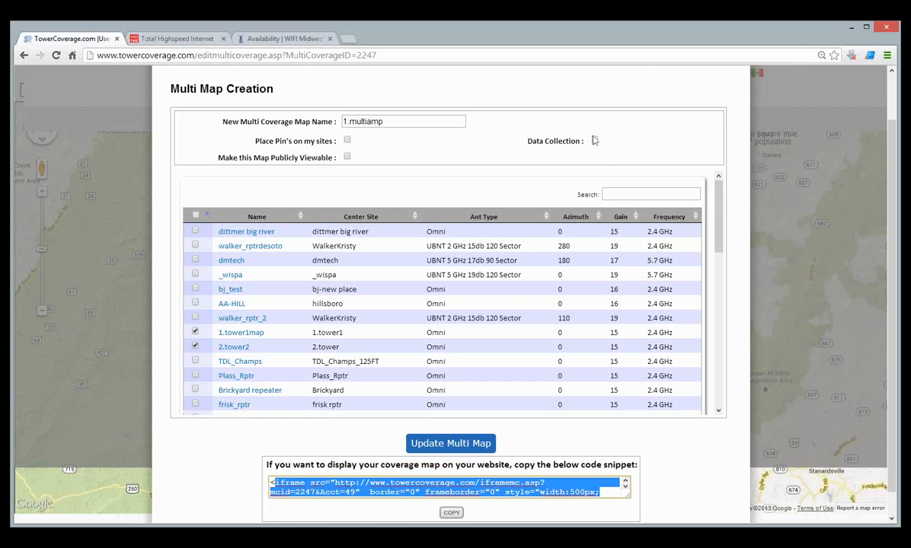
Turn on Data Collection for 1.multiamp, check the corresponding WIFI Midwest form, and close the map settings without updating.
{"action": "left_click", "coordinate": [594, 140]}
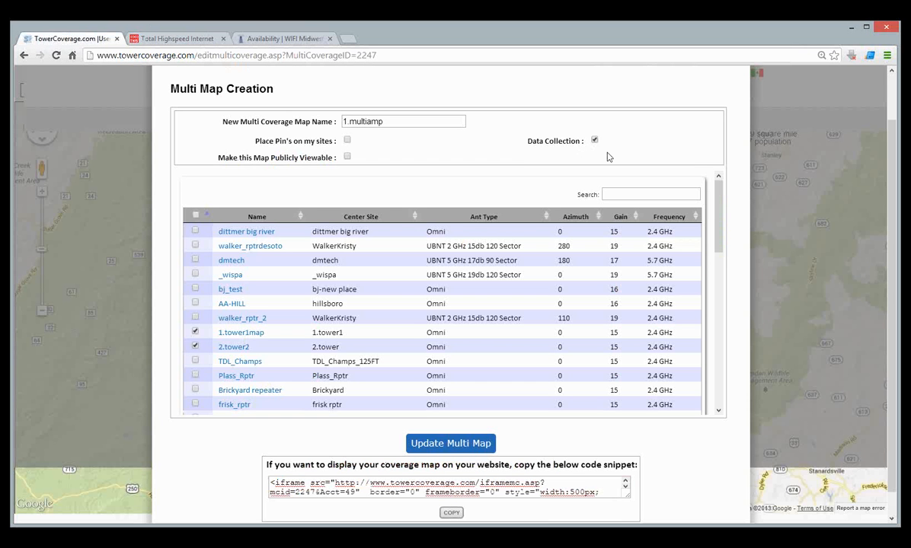
{"action": "left_click", "coordinate": [281, 40]}
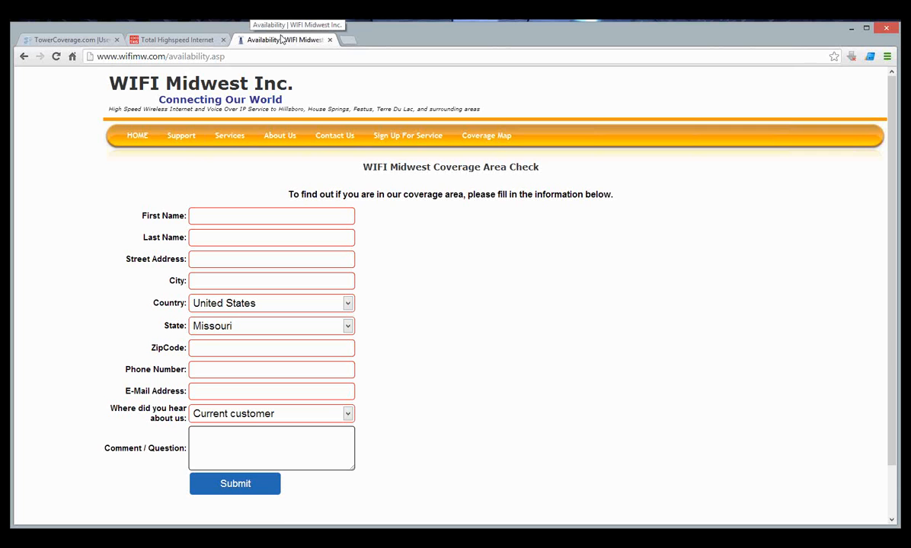
{"action": "left_click", "coordinate": [76, 41]}
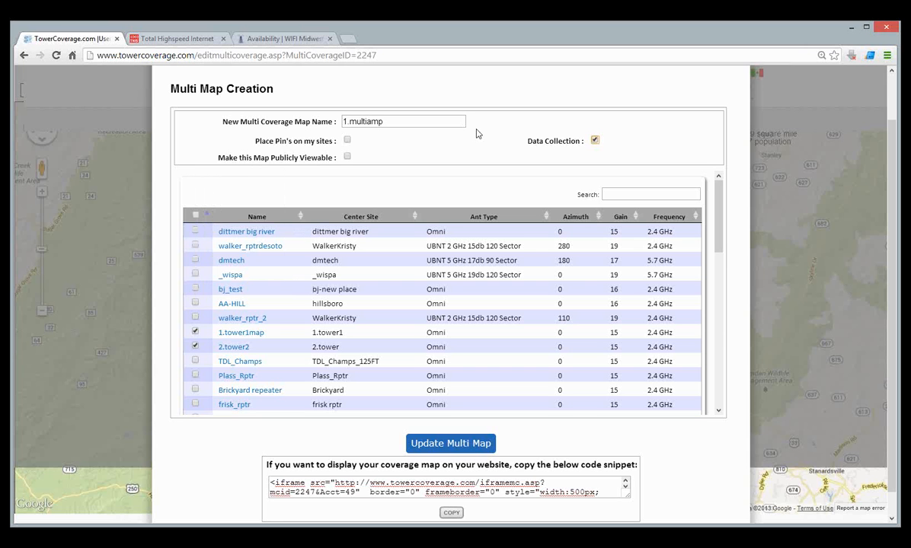
{"action": "scroll", "coordinate": [747, 92], "scroll_direction": "up", "scroll_amount": 2}
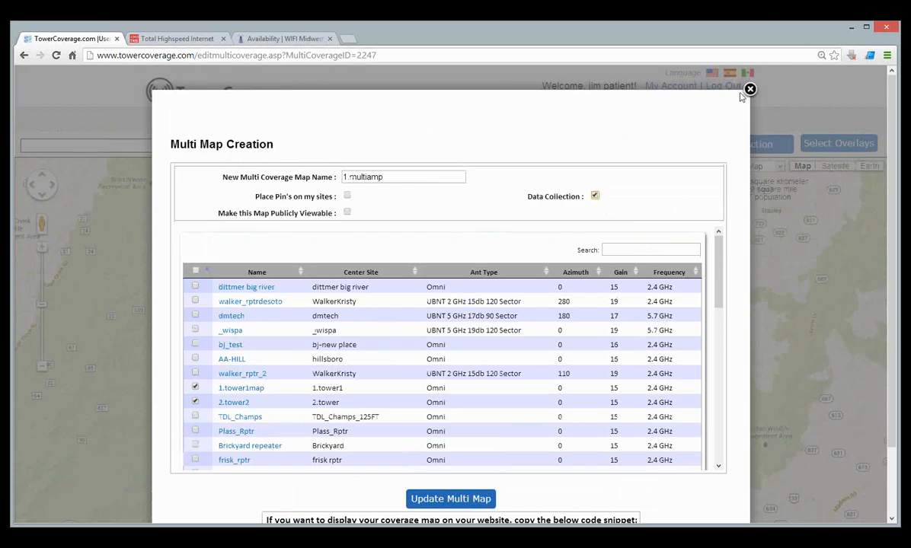
{"action": "left_click", "coordinate": [751, 93]}
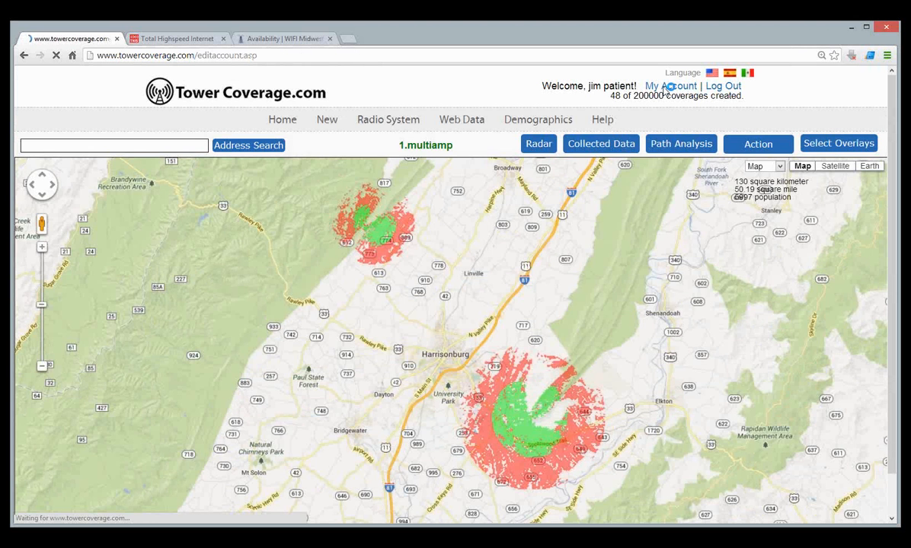
Check the My Account page, and open the collected web data to review the Customer Details list.
{"action": "left_click", "coordinate": [670, 85]}
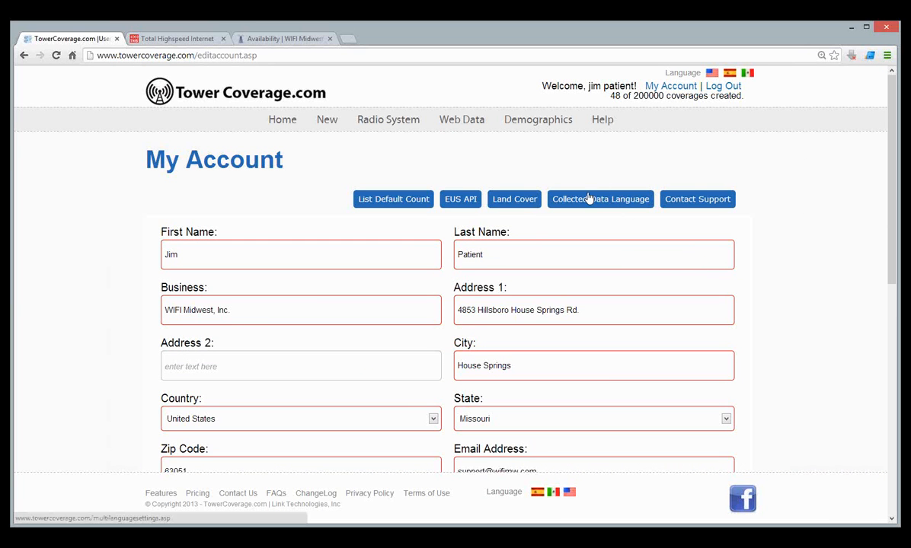
{"action": "left_click", "coordinate": [472, 121]}
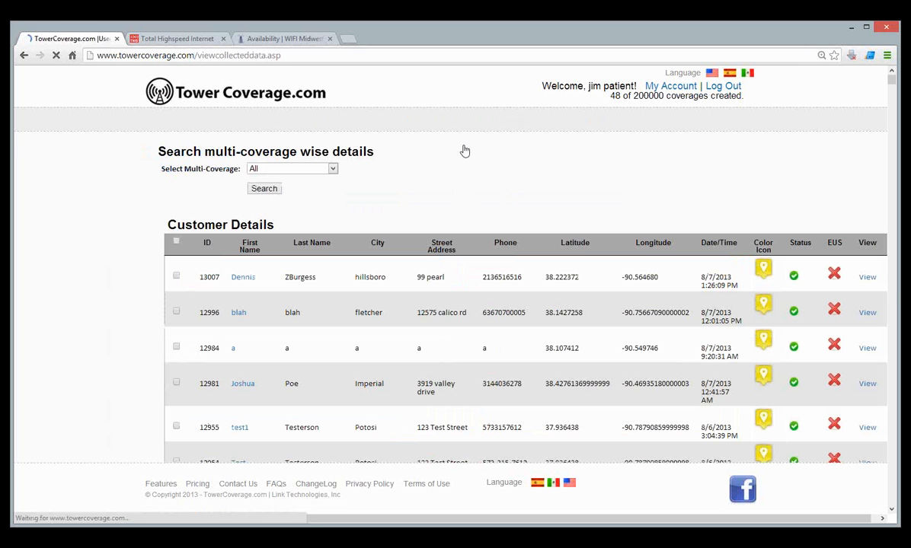
{"action": "scroll", "coordinate": [675, 518], "scroll_direction": "down", "scroll_amount": 1}
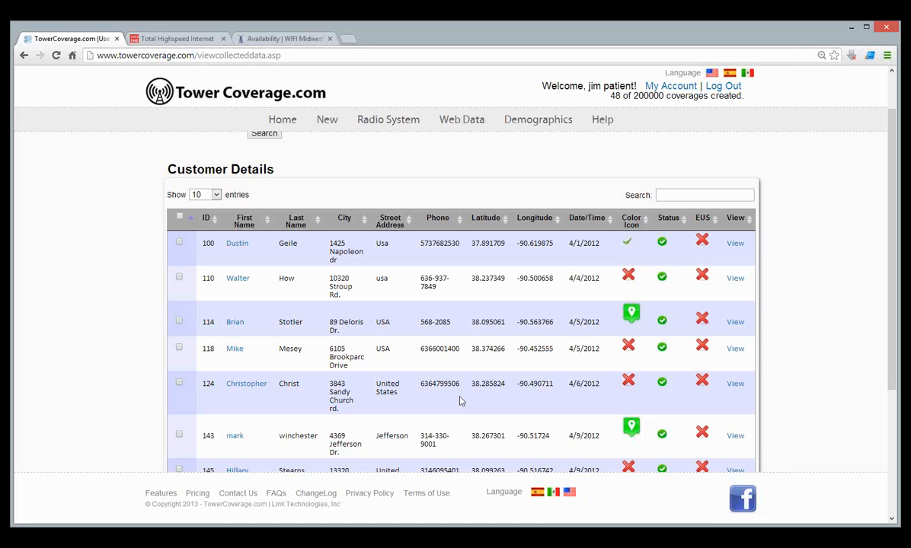
{"action": "scroll", "coordinate": [490, 273], "scroll_direction": "down", "scroll_amount": 1}
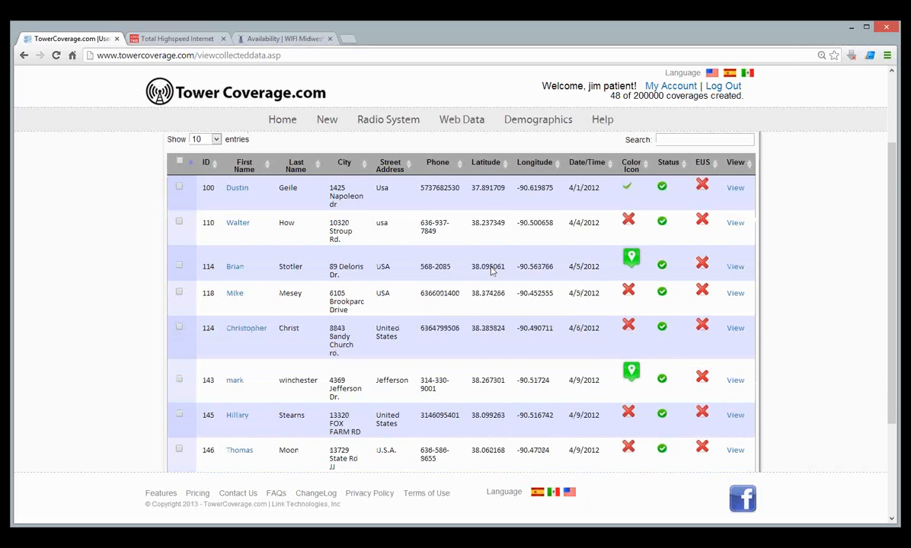
Sort the Customer Details list by ID in descending order and open the details of the newest submission.
{"action": "scroll", "coordinate": [488, 281], "scroll_direction": "up", "scroll_amount": 2}
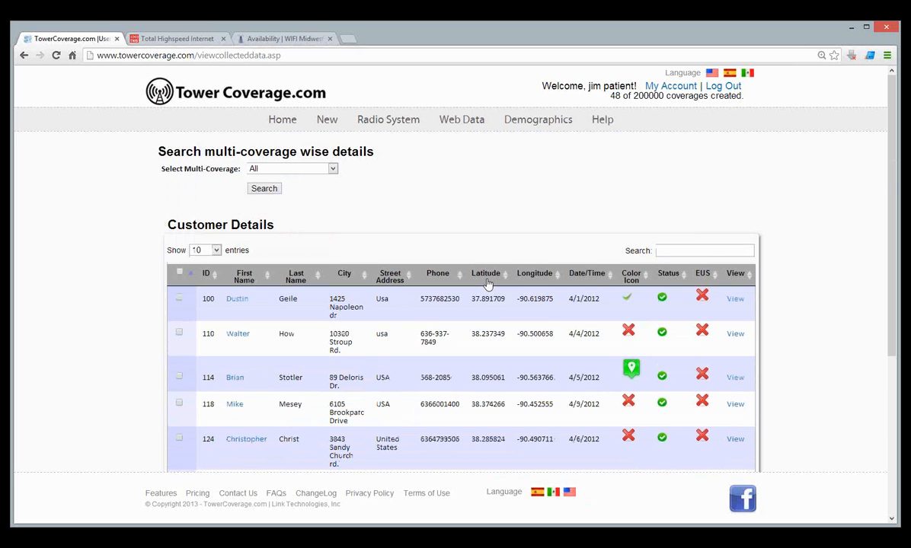
{"action": "left_click", "coordinate": [215, 279]}
{"action": "left_click", "coordinate": [216, 279]}
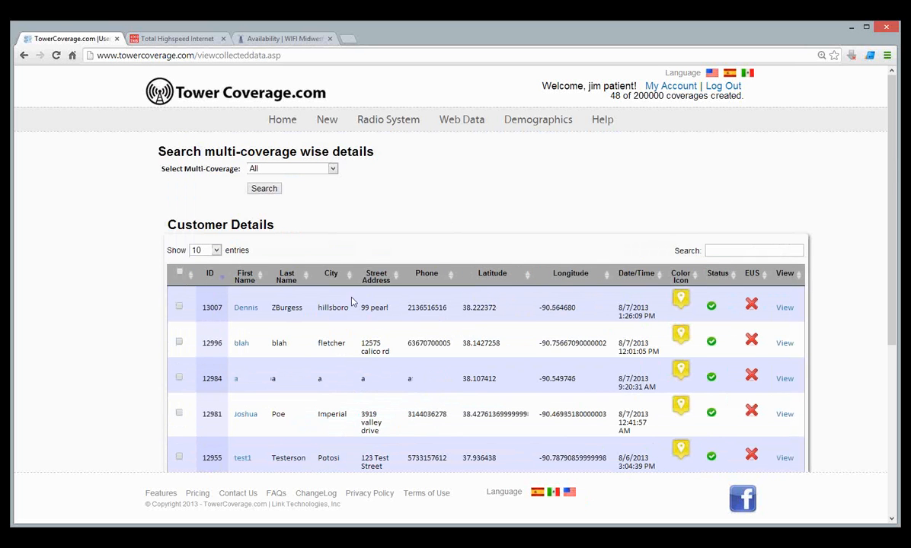
{"action": "left_click_drag", "start_coordinate": [273, 308], "coordinate": [608, 307]}
{"action": "left_click", "coordinate": [609, 308]}
{"action": "left_click", "coordinate": [785, 309]}
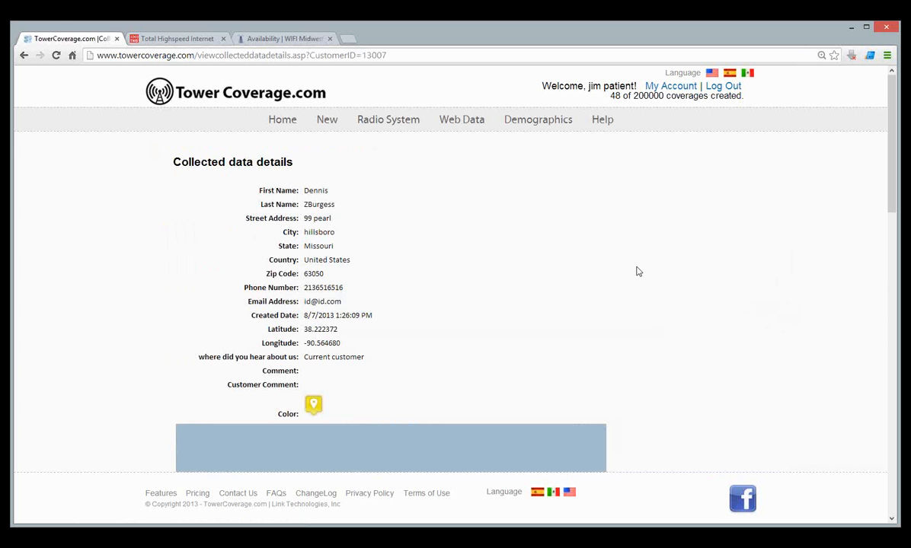
Review the submission's contact details and the link profiles to the towers, including azimuth, tilt, distance and received signal.
{"action": "scroll", "coordinate": [636, 271], "scroll_direction": "down", "scroll_amount": 2}
{"action": "scroll", "coordinate": [725, 275], "scroll_direction": "down", "scroll_amount": 3}
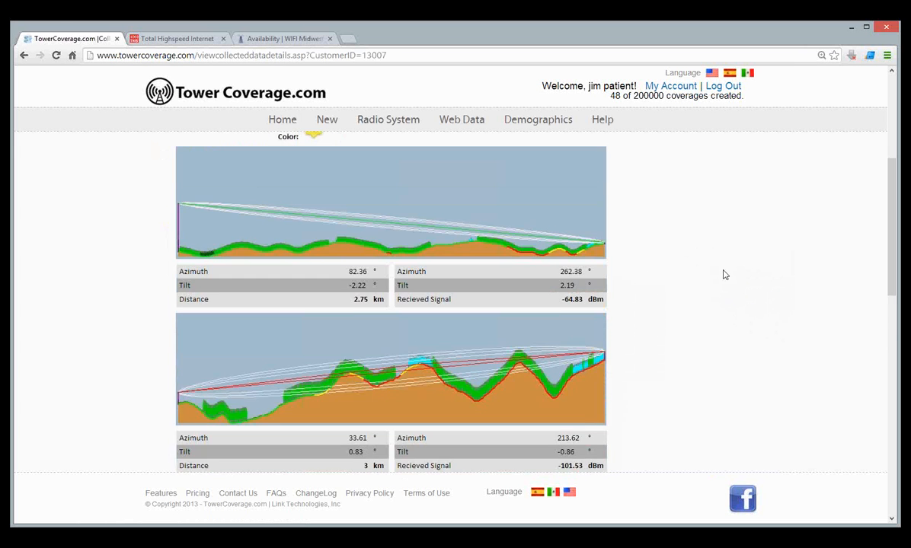
{"action": "scroll", "coordinate": [725, 274], "scroll_direction": "down", "scroll_amount": 5}
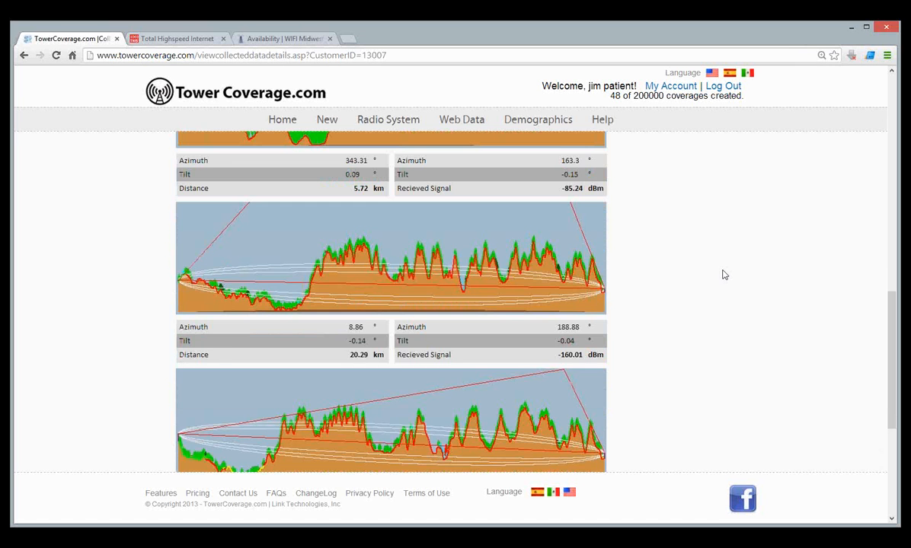
{"action": "scroll", "coordinate": [724, 275], "scroll_direction": "up", "scroll_amount": 10}
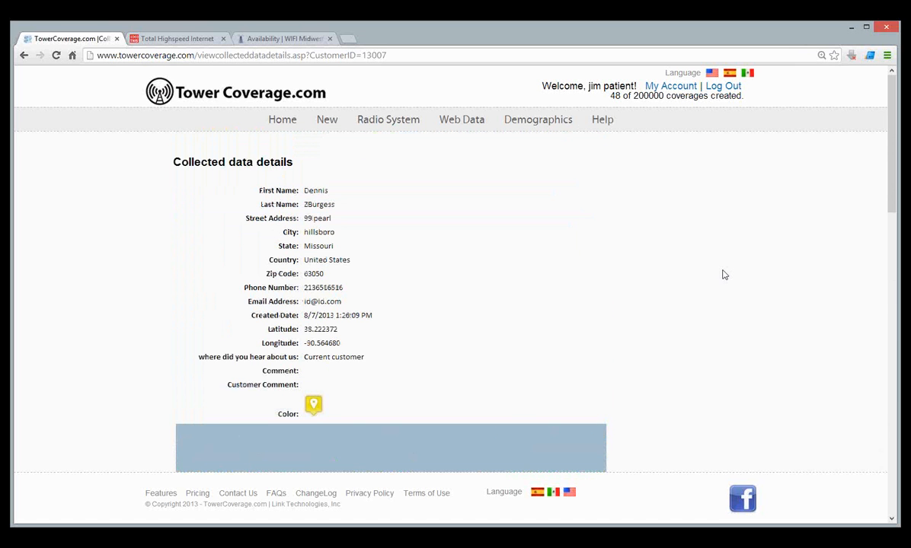
{"action": "scroll", "coordinate": [724, 275], "scroll_direction": "down", "scroll_amount": 3}
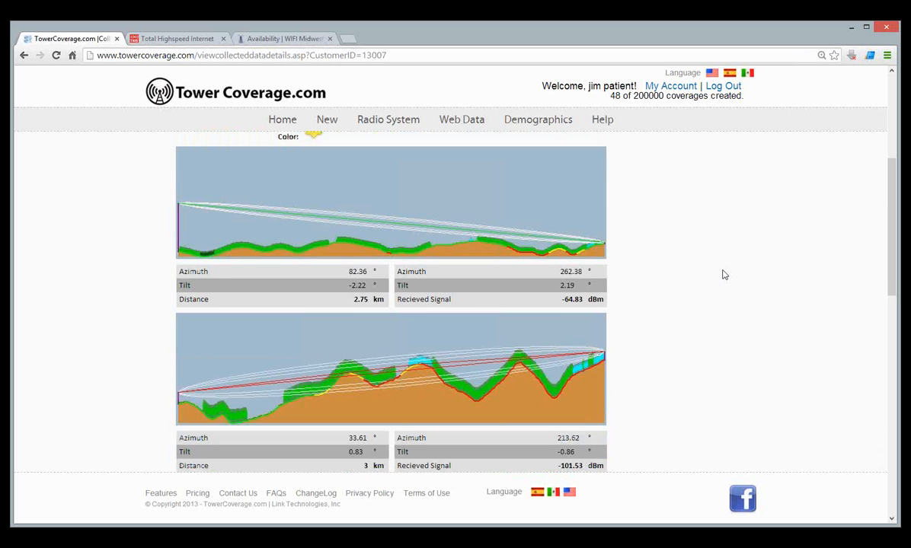
{"action": "scroll", "coordinate": [724, 275], "scroll_direction": "up", "scroll_amount": 4}
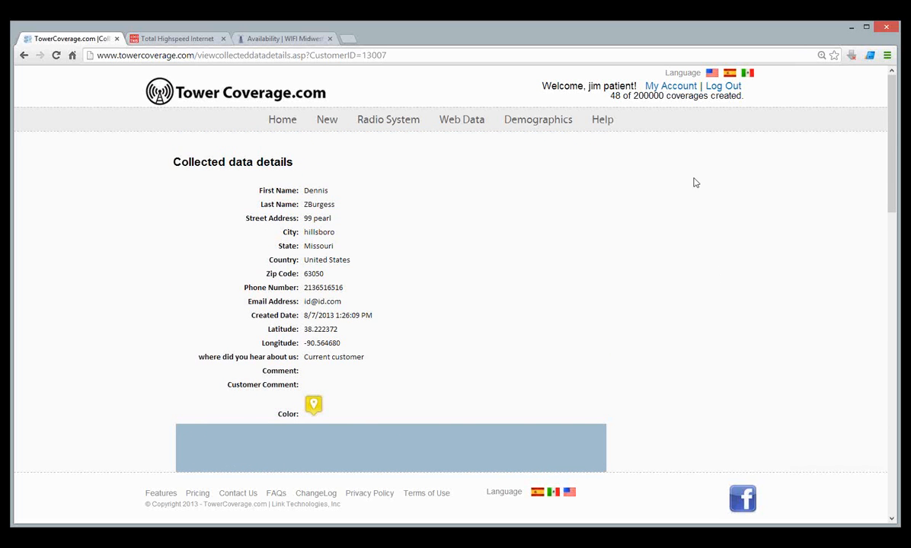
Open the Demographics page and review the state agency access, company, equipment and frequency information.
{"action": "left_click", "coordinate": [532, 128]}
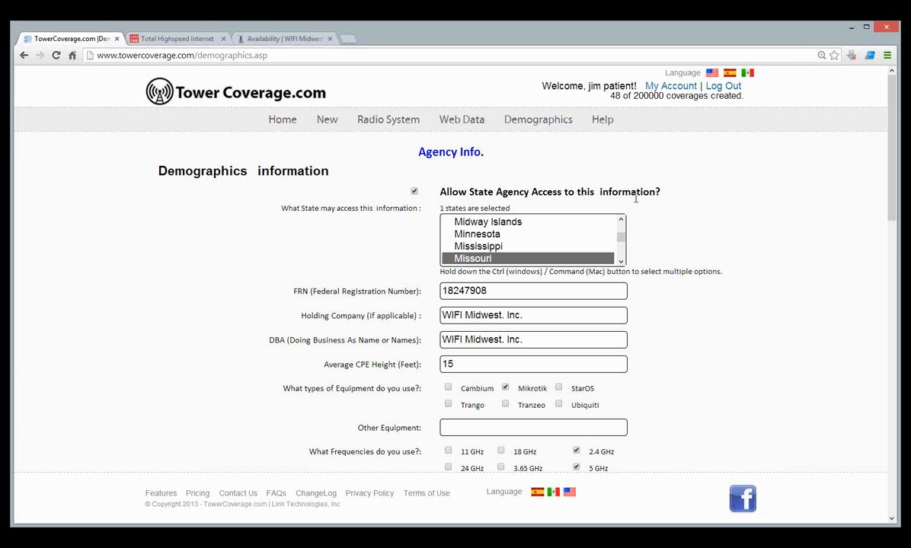
{"action": "scroll", "coordinate": [800, 293], "scroll_direction": "down", "scroll_amount": 3}
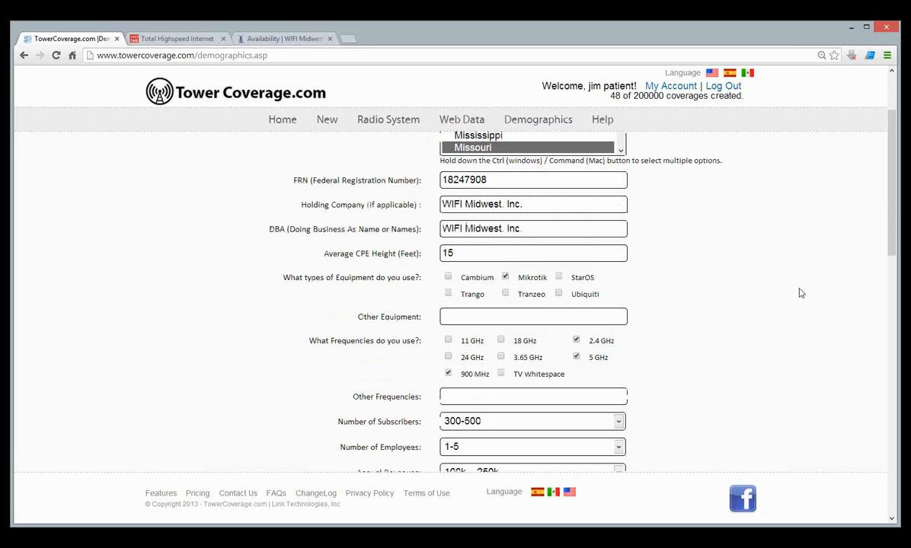
{"action": "scroll", "coordinate": [800, 293], "scroll_direction": "down", "scroll_amount": 3}
{"action": "scroll", "coordinate": [800, 293], "scroll_direction": "up", "scroll_amount": 2}
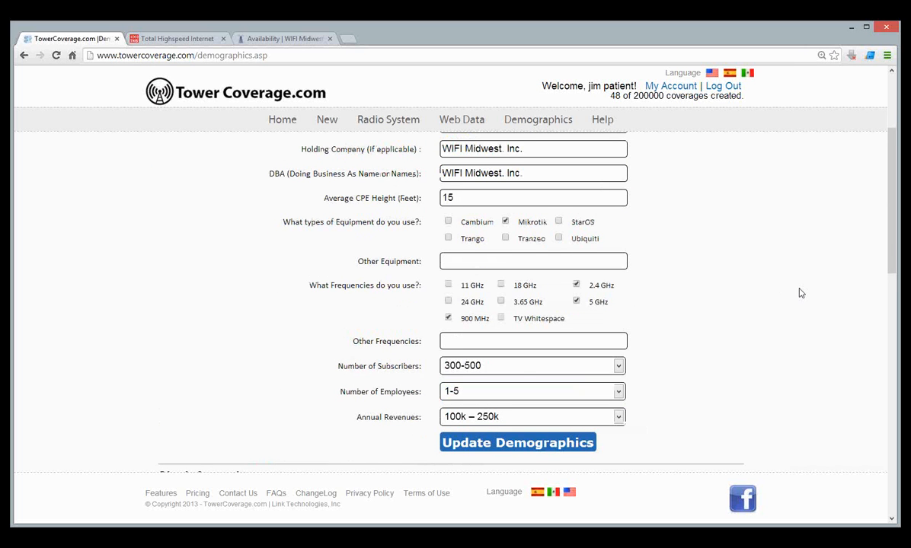
{"action": "scroll", "coordinate": [800, 293], "scroll_direction": "up", "scroll_amount": 3}
{"action": "scroll", "coordinate": [800, 293], "scroll_direction": "down", "scroll_amount": 10}
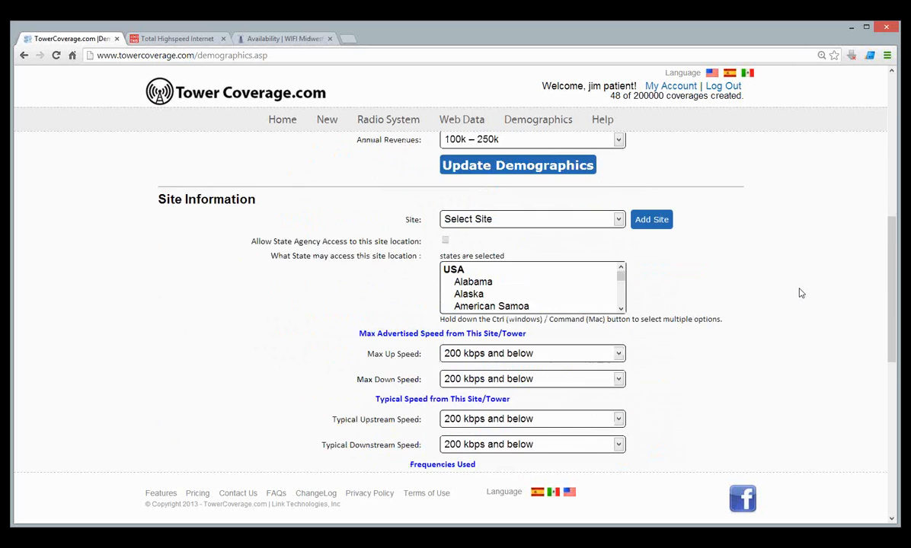
Load the Dittmer site under Site Information and review its state agency access, speed and servicing facility settings.
{"action": "scroll", "coordinate": [801, 293], "scroll_direction": "down", "scroll_amount": 2}
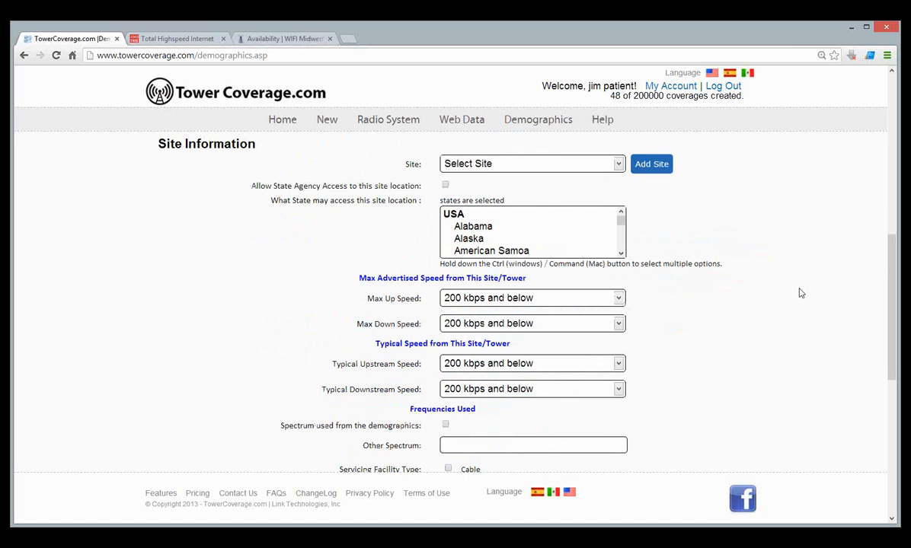
{"action": "left_click", "coordinate": [491, 166]}
{"action": "left_click", "coordinate": [517, 214]}
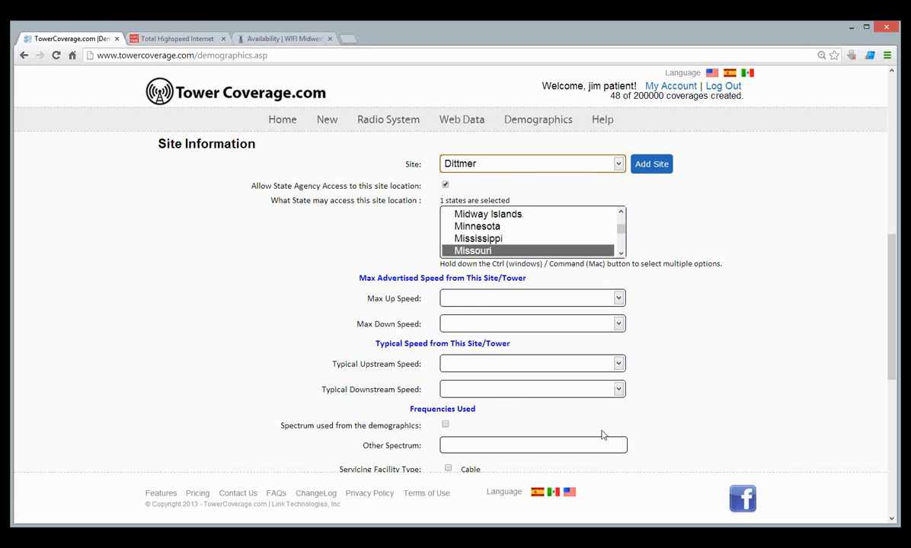
{"action": "scroll", "coordinate": [602, 434], "scroll_direction": "down", "scroll_amount": 3}
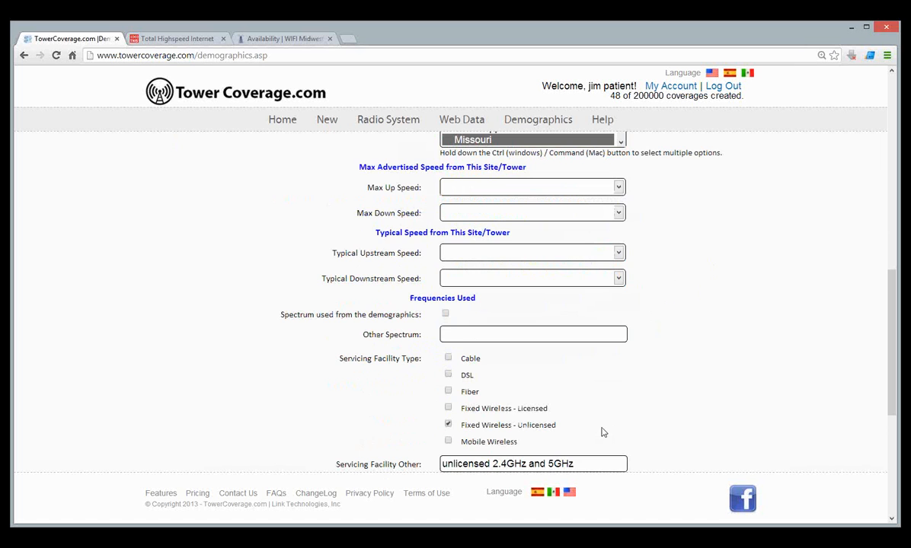
{"action": "scroll", "coordinate": [602, 428], "scroll_direction": "up", "scroll_amount": 3}
{"action": "scroll", "coordinate": [603, 428], "scroll_direction": "down", "scroll_amount": 3}
Load the Public Coverage Map under Multi Map to check its state agency access, and look back over the demographics form.
{"action": "scroll", "coordinate": [602, 428], "scroll_direction": "down", "scroll_amount": 7}
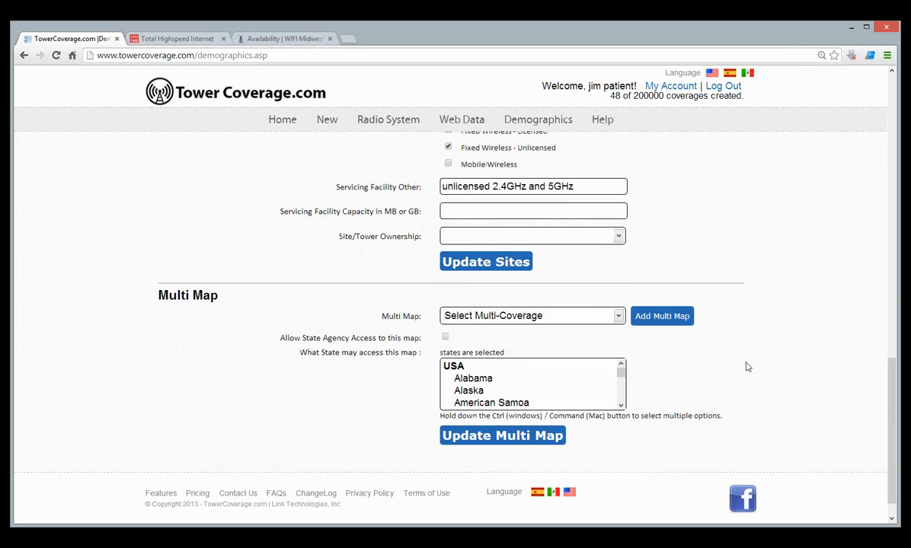
{"action": "left_click", "coordinate": [513, 316]}
{"action": "left_click", "coordinate": [510, 344]}
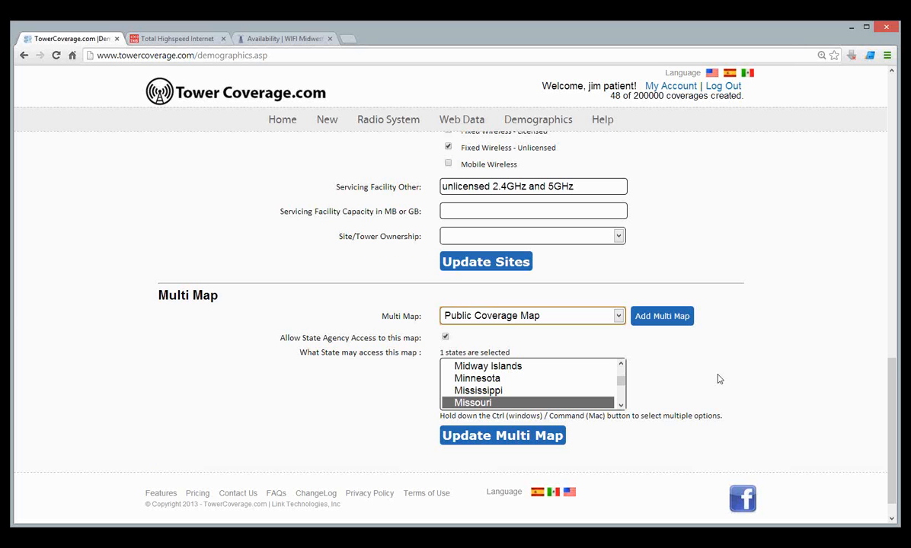
{"action": "scroll", "coordinate": [719, 379], "scroll_direction": "up", "scroll_amount": 20}
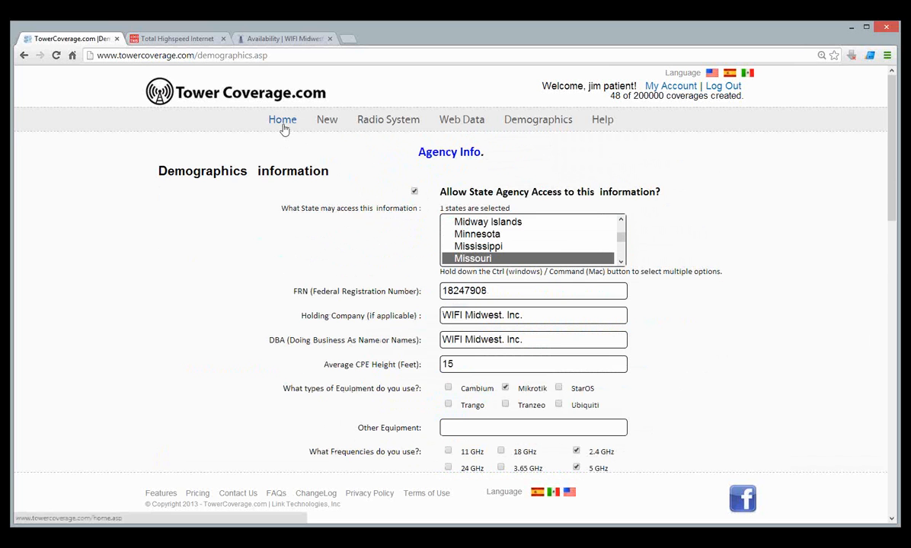
{"action": "scroll", "coordinate": [316, 341], "scroll_direction": "down", "scroll_amount": 10}
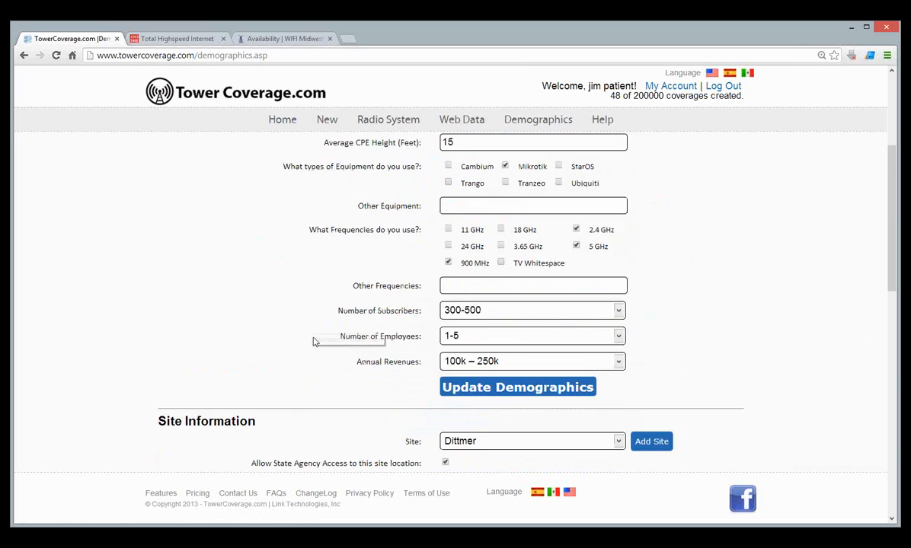
{"action": "scroll", "coordinate": [238, 372], "scroll_direction": "up", "scroll_amount": 12}
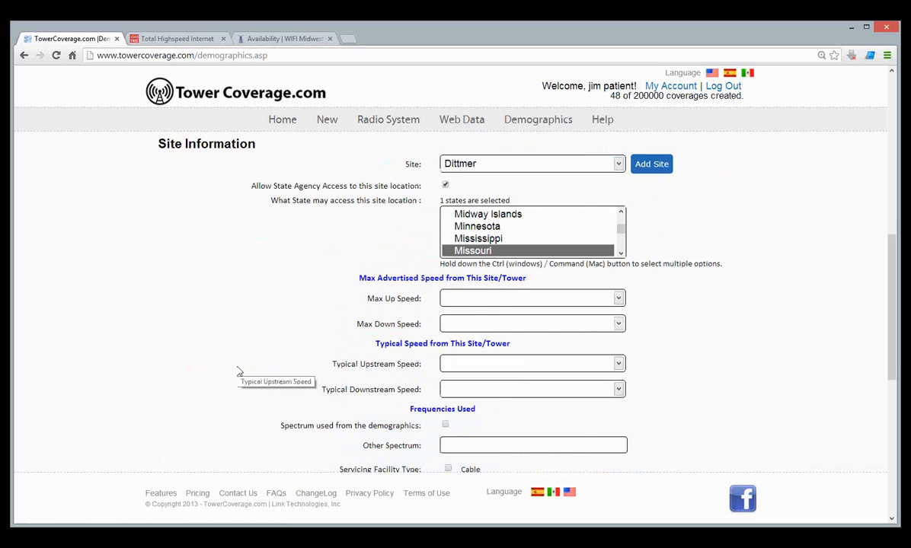
Return to the home page and look through its multi map, coverage, link and site lists.
{"action": "left_click", "coordinate": [294, 119]}
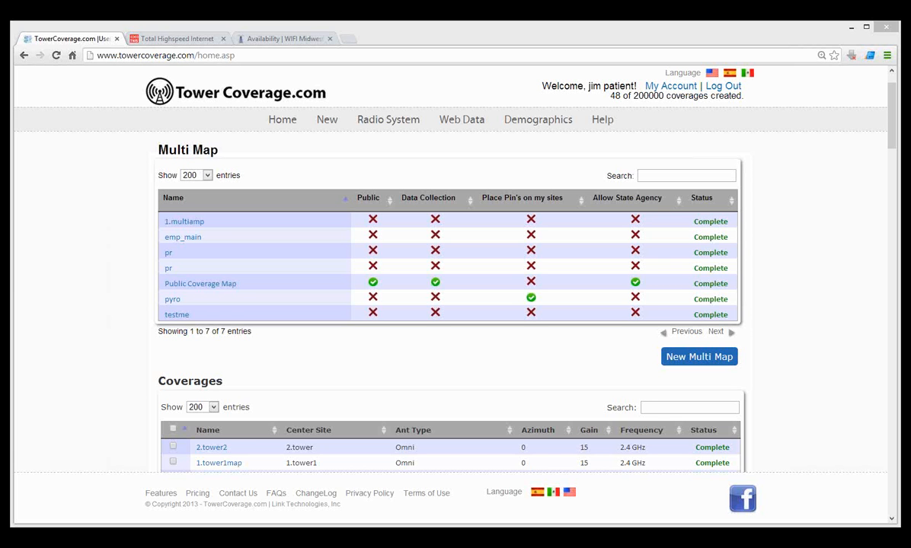
{"action": "scroll", "coordinate": [806, 274], "scroll_direction": "down", "scroll_amount": 1}
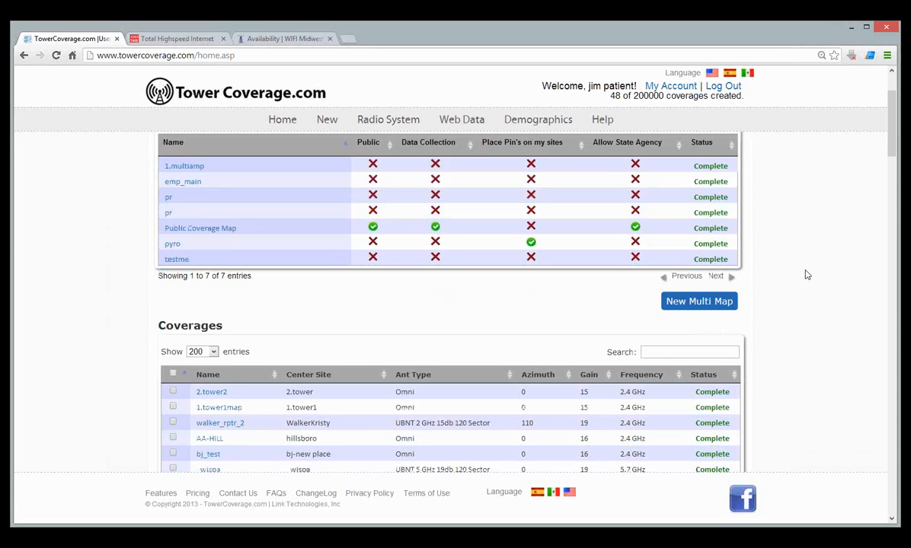
{"action": "scroll", "coordinate": [807, 274], "scroll_direction": "down", "scroll_amount": 7}
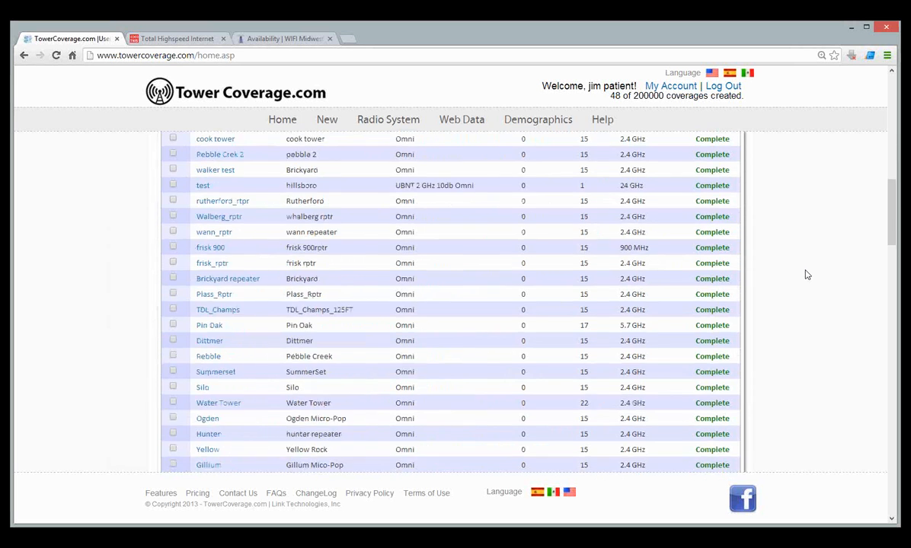
{"action": "scroll", "coordinate": [807, 275], "scroll_direction": "down", "scroll_amount": 8}
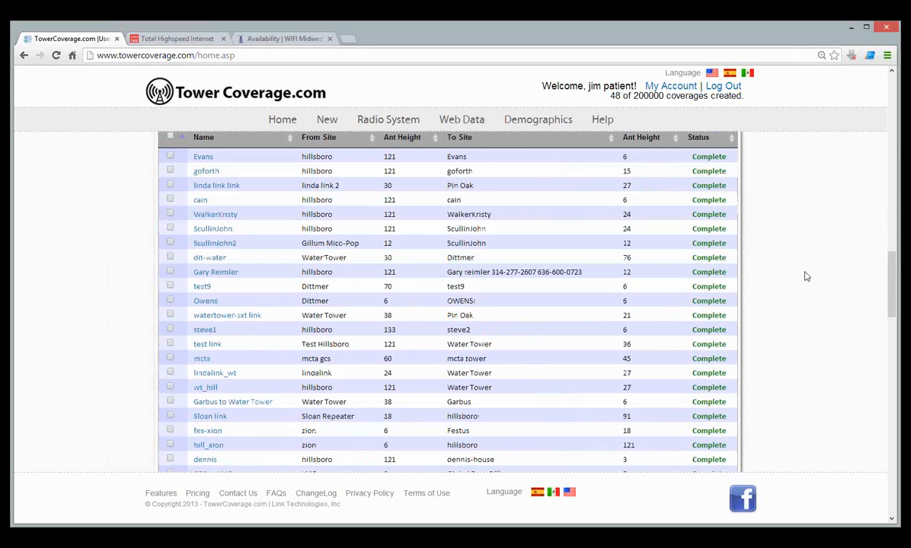
{"action": "scroll", "coordinate": [806, 276], "scroll_direction": "down", "scroll_amount": 1}
{"action": "scroll", "coordinate": [807, 277], "scroll_direction": "down", "scroll_amount": 9}
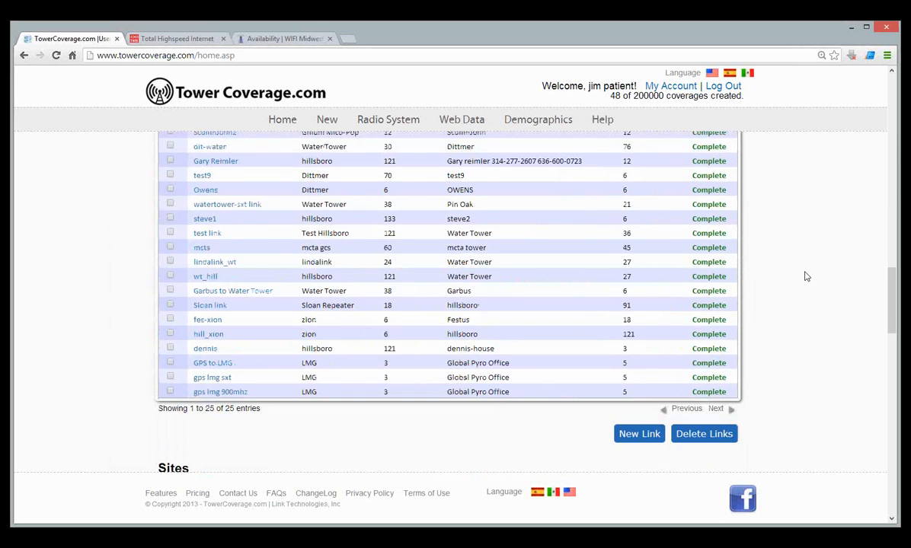
{"action": "scroll", "coordinate": [806, 278], "scroll_direction": "down", "scroll_amount": 6}
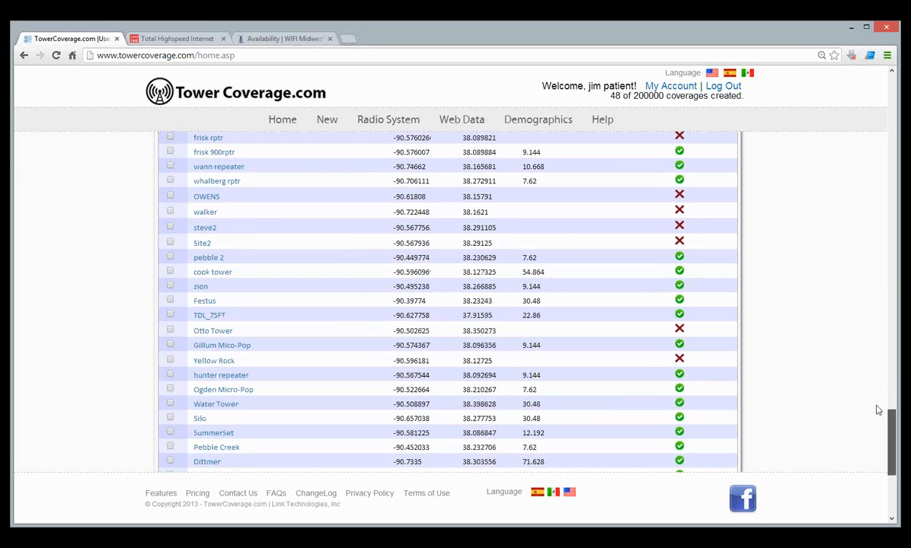
{"action": "left_click_drag", "start_coordinate": [890, 417], "coordinate": [894, 86]}
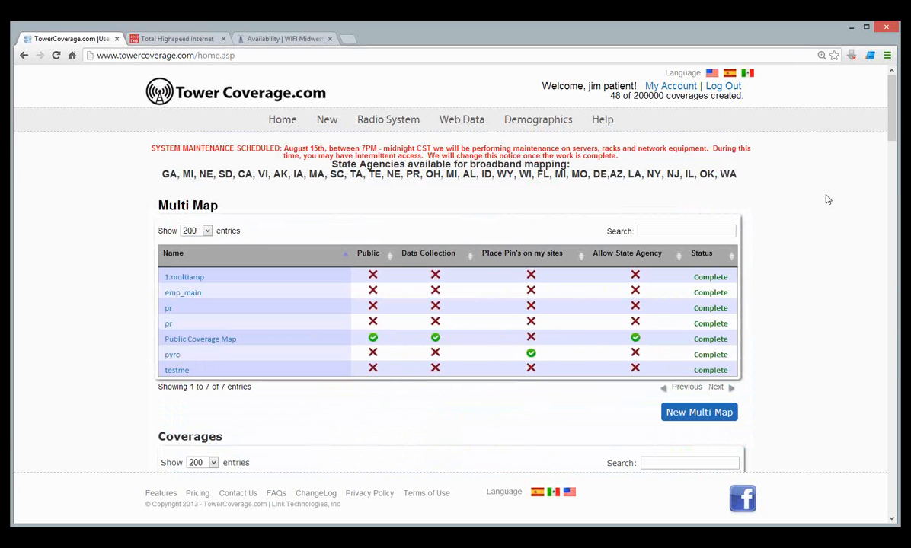
{"action": "scroll", "coordinate": [826, 222], "scroll_direction": "down", "scroll_amount": 1}
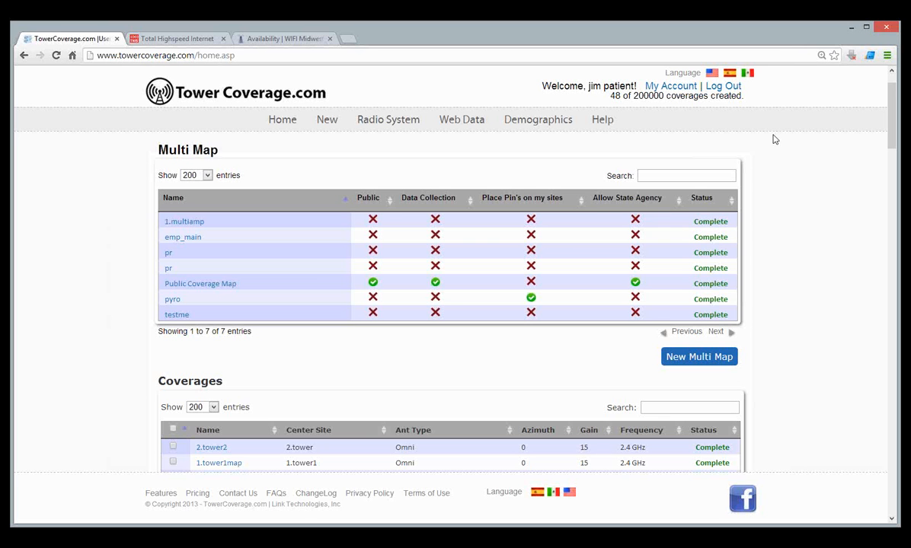
Try to open the Land Cover settings from the account page, and go back to the site's front page.
{"action": "left_click", "coordinate": [675, 87]}
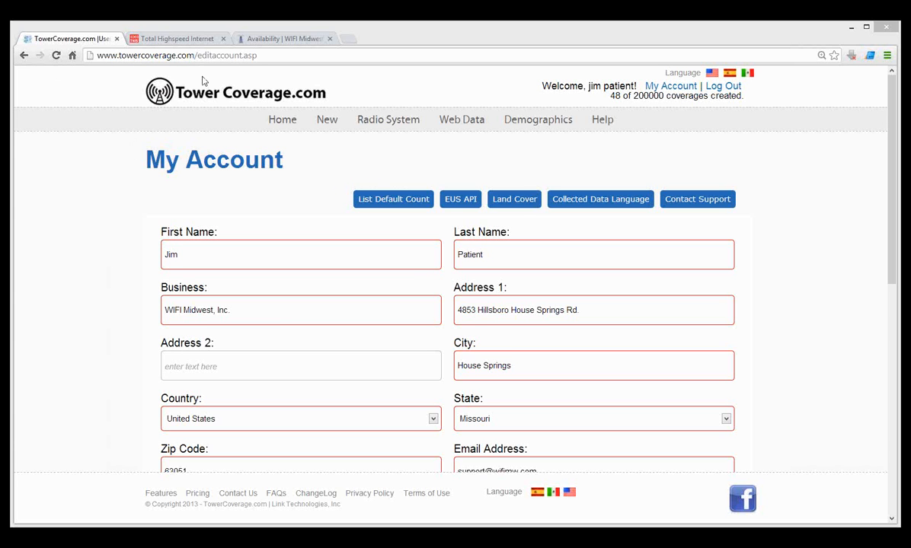
{"action": "left_click", "coordinate": [514, 198]}
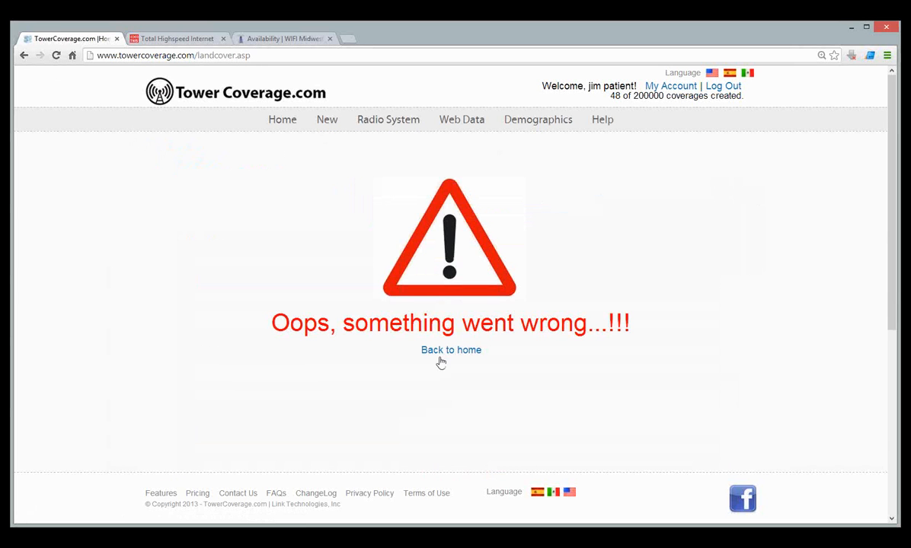
{"action": "left_click", "coordinate": [445, 353]}
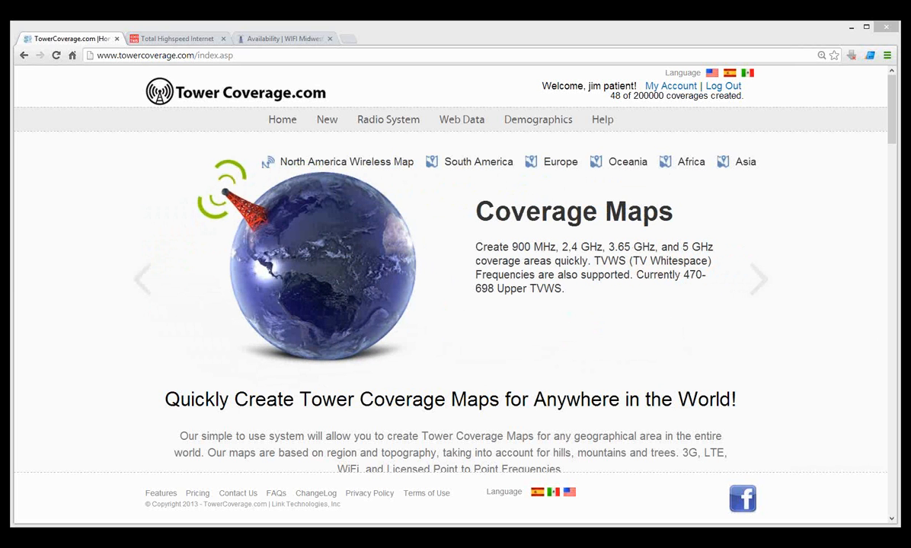
Open the account's Land Cover settings, review the height and density per land type, and return to the home page's lists.
{"action": "left_click", "coordinate": [668, 88]}
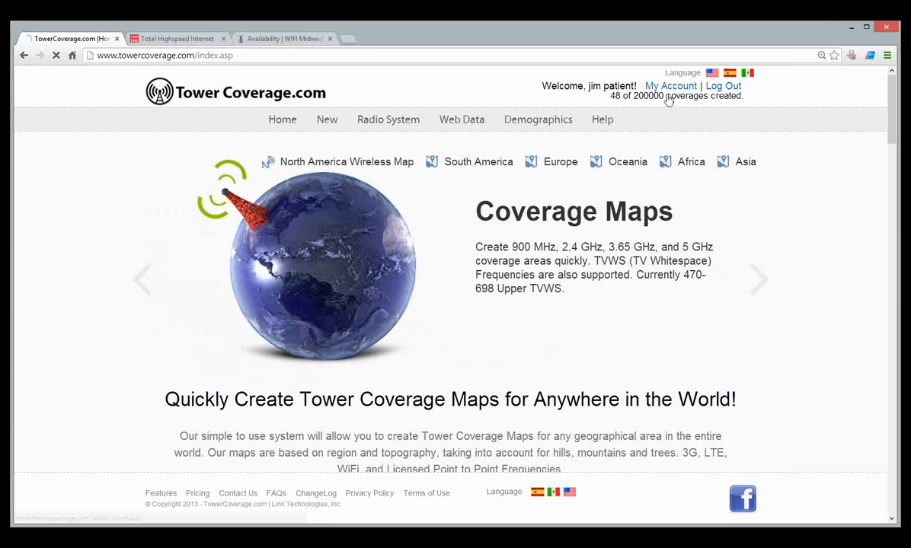
{"action": "left_click", "coordinate": [515, 201]}
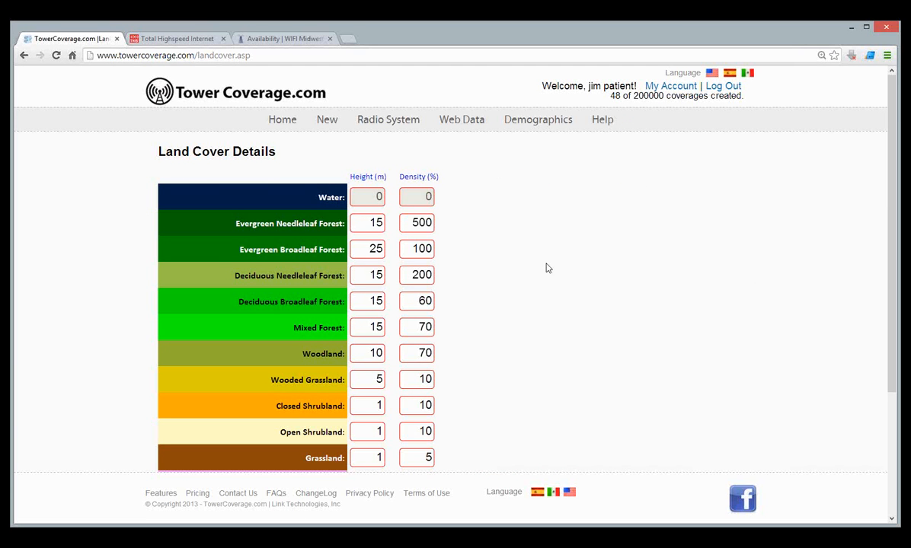
{"action": "scroll", "coordinate": [543, 267], "scroll_direction": "down", "scroll_amount": 1}
{"action": "scroll", "coordinate": [543, 269], "scroll_direction": "up", "scroll_amount": 1}
{"action": "left_click", "coordinate": [282, 124]}
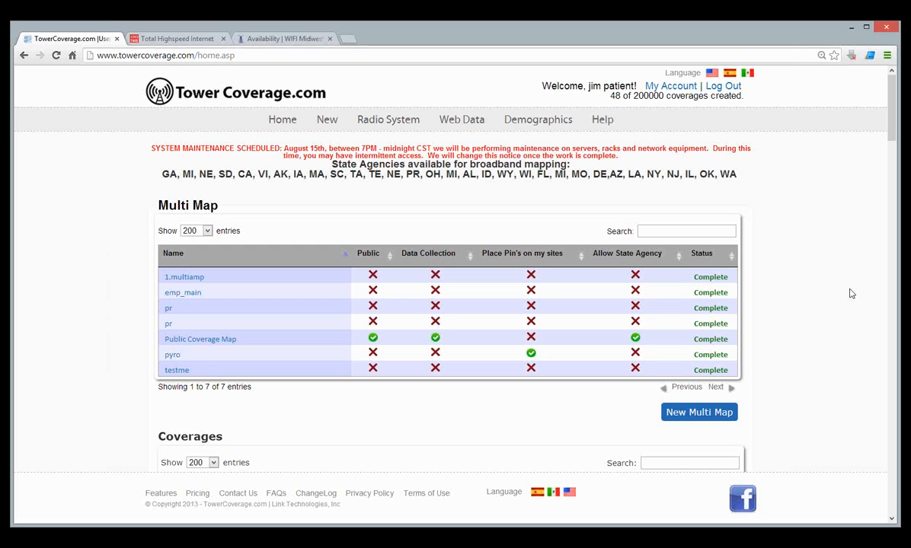
{"action": "scroll", "coordinate": [851, 294], "scroll_direction": "down", "scroll_amount": 1}
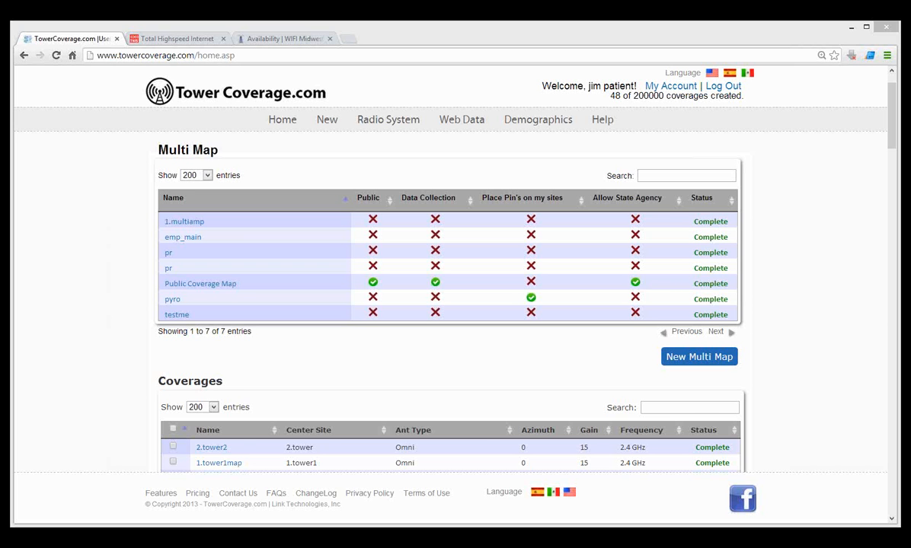
Open the 1.tower1map coverage from the home page's coverage list.
{"action": "scroll", "coordinate": [813, 236], "scroll_direction": "down", "scroll_amount": 3}
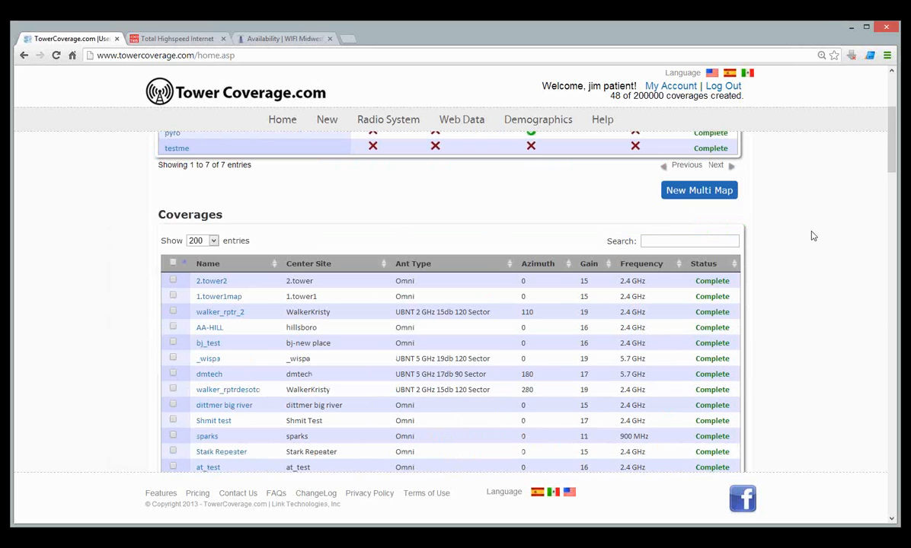
{"action": "left_click", "coordinate": [209, 287]}
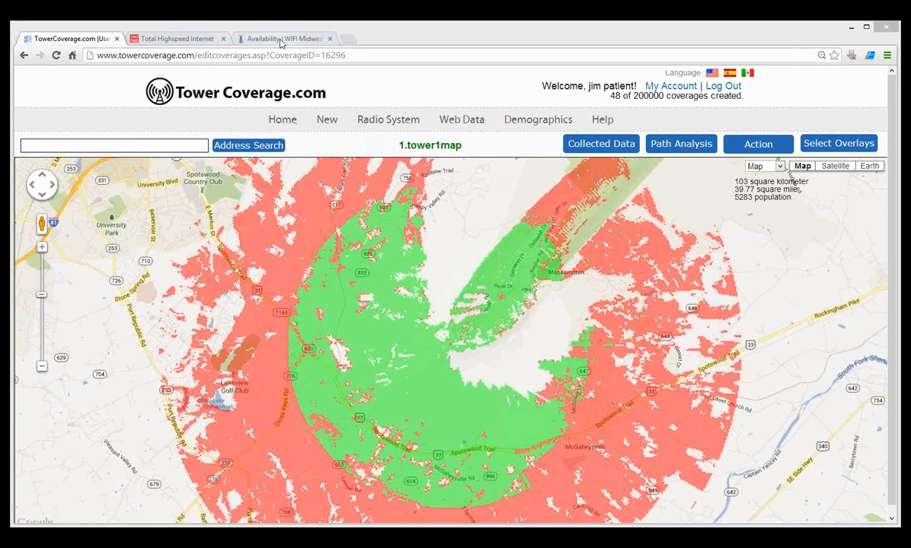
{"action": "left_click", "coordinate": [279, 39]}
{"action": "key", "text": "ctrl+t"}
{"action": "type", "text": "w"}
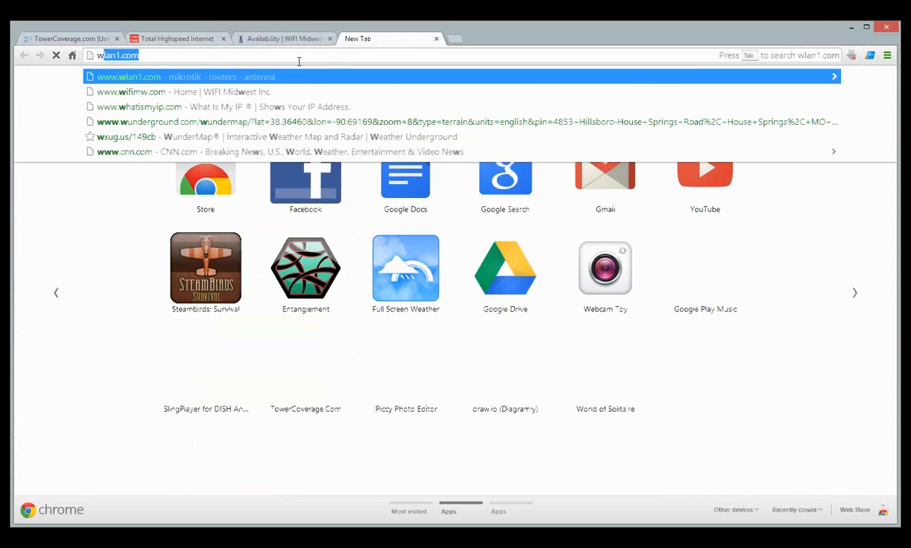
{"action": "type", "text": "ww.towercoverage.com"}
{"action": "key", "text": "Return"}
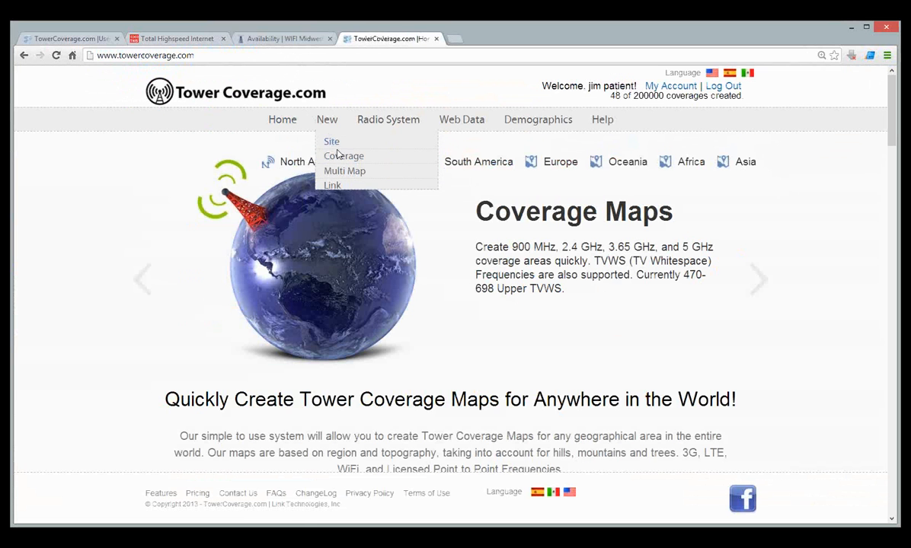
{"action": "left_click", "coordinate": [332, 155]}
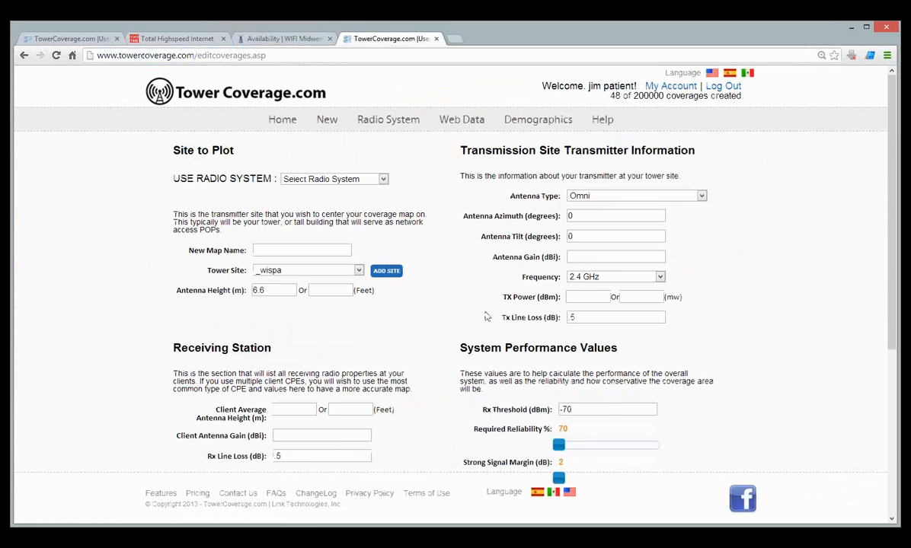
Read the help notes for the Use Two Rays and Antenna Tilt settings on the new coverage form.
{"action": "scroll", "coordinate": [523, 314], "scroll_direction": "down", "scroll_amount": 4}
{"action": "mouse_move", "coordinate": [536, 356]}
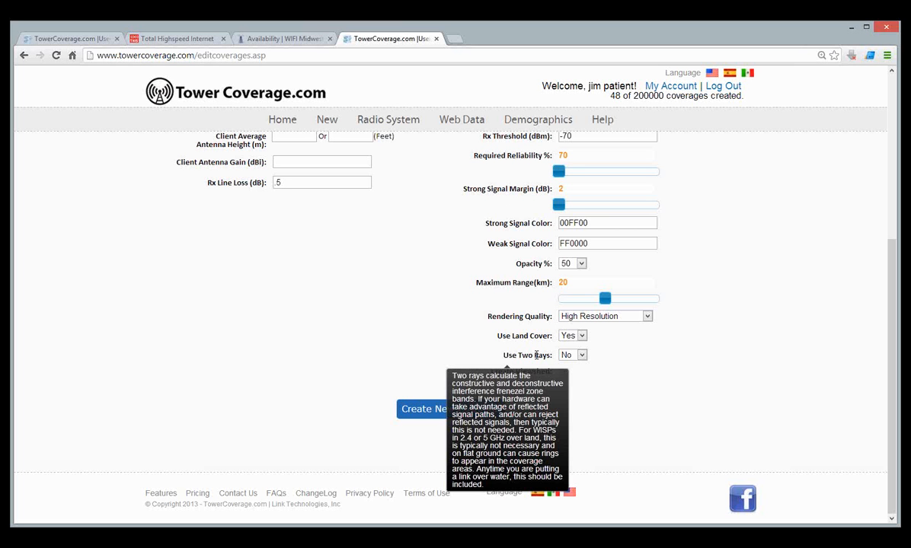
{"action": "scroll", "coordinate": [494, 332], "scroll_direction": "up", "scroll_amount": 4}
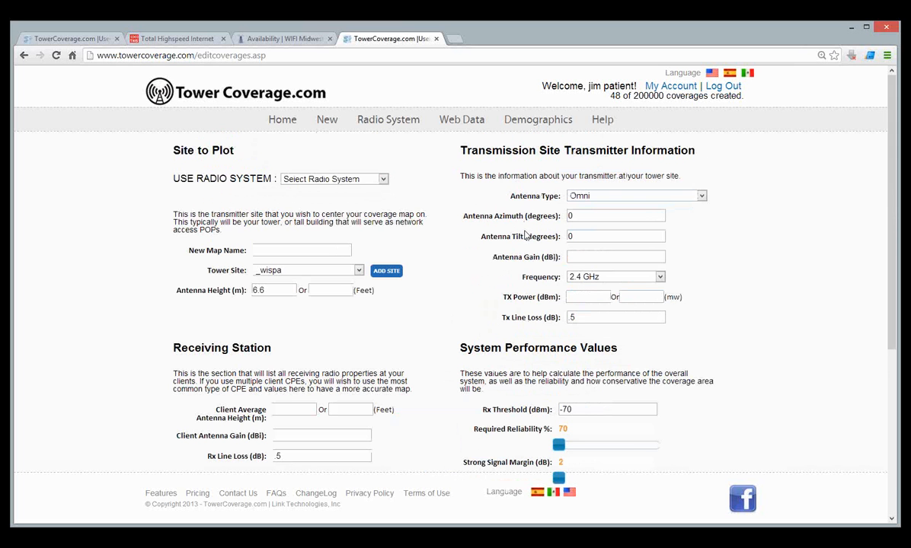
{"action": "mouse_move", "coordinate": [525, 236]}
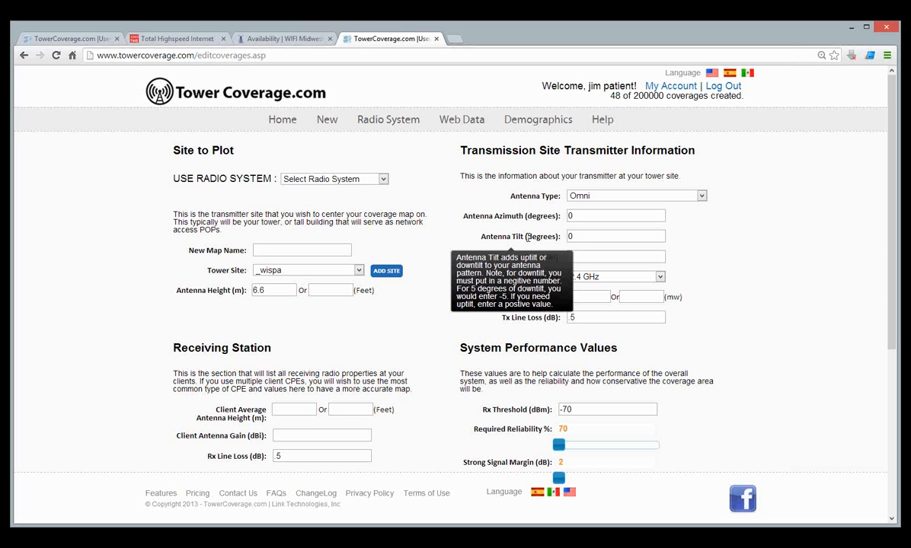
Fill in the WIFI Midwest coverage area check form with a customer's saved name, address and contact details.
{"action": "left_click", "coordinate": [276, 38]}
{"action": "left_click", "coordinate": [274, 217]}
{"action": "type", "text": "d"}
{"action": "key", "text": "Down"}
{"action": "key", "text": "Down"}
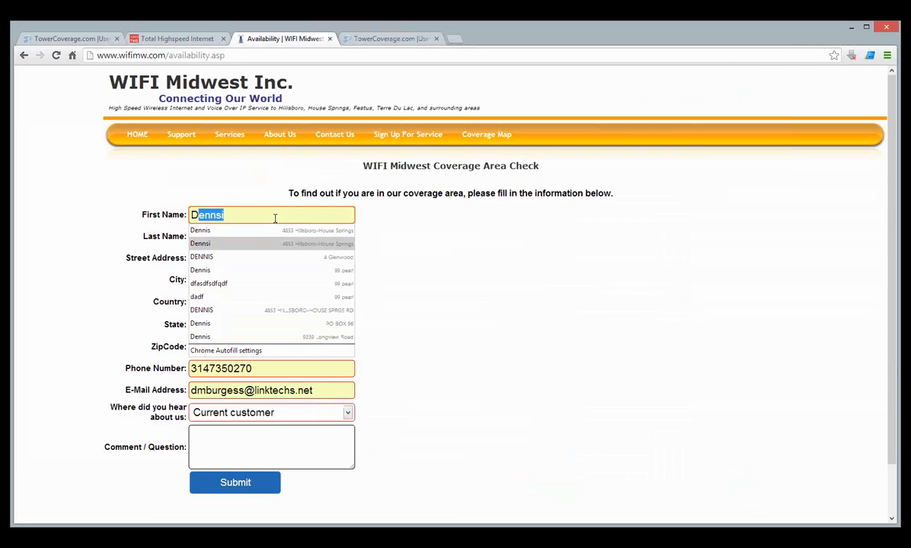
{"action": "key", "text": "Down"}
{"action": "key", "text": "Down"}
{"action": "key", "text": "Tab"}
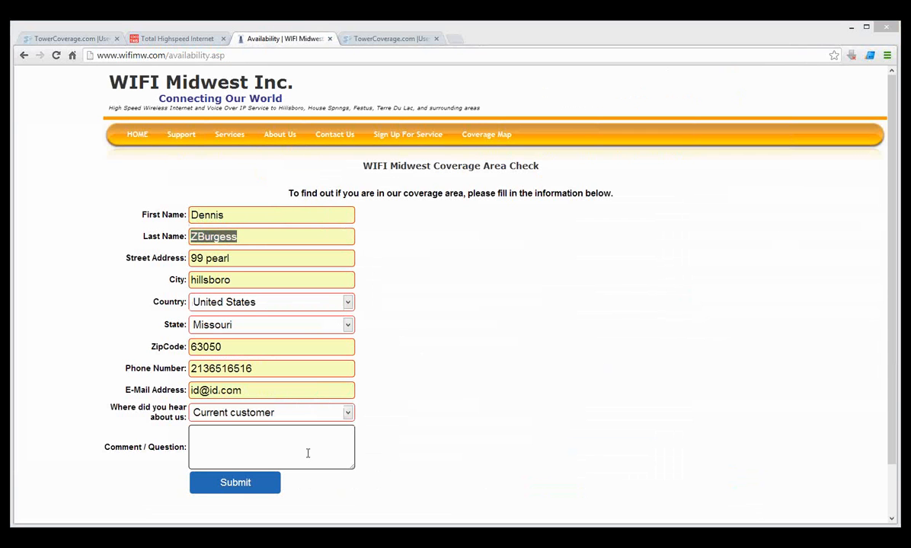
Submit the coverage area check and confirm that the pin is at the service location.
{"action": "left_click", "coordinate": [238, 485]}
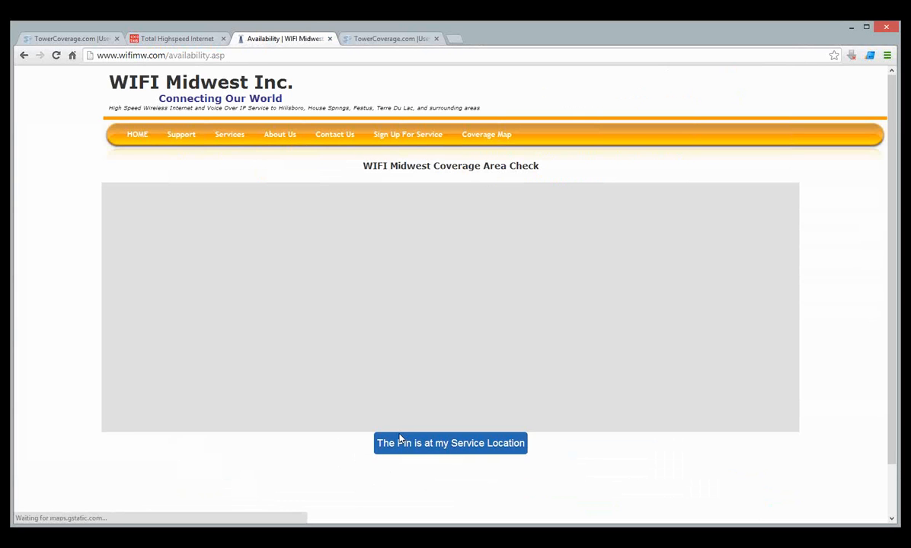
{"action": "scroll", "coordinate": [407, 430], "scroll_direction": "down", "scroll_amount": 1}
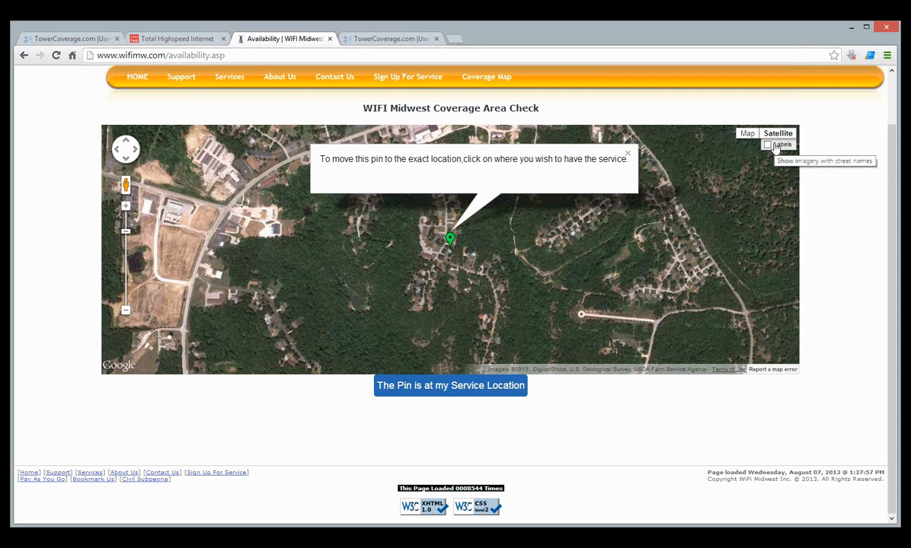
{"action": "left_click", "coordinate": [461, 388]}
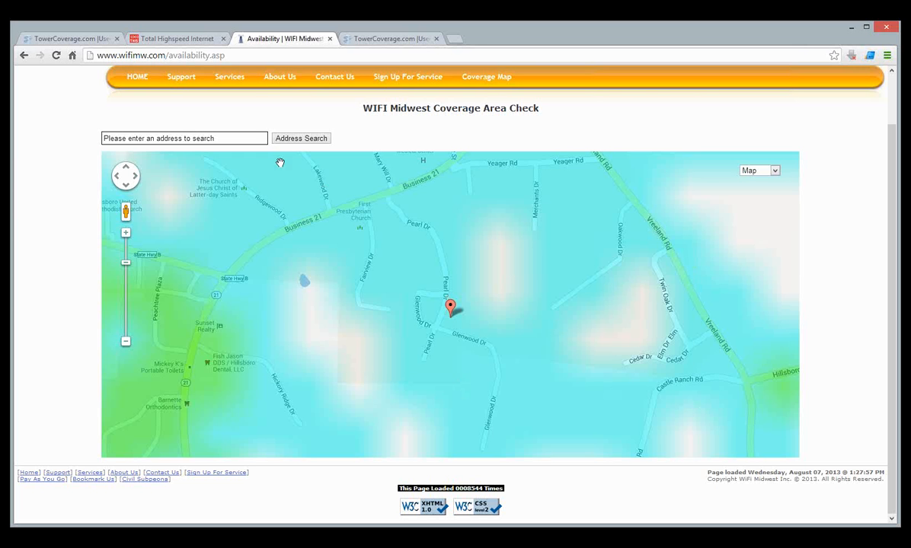
Go to the TowerCoverage.com front page's pricing section and compare the plans from Basic to Unlimited.
{"action": "left_click", "coordinate": [59, 39]}
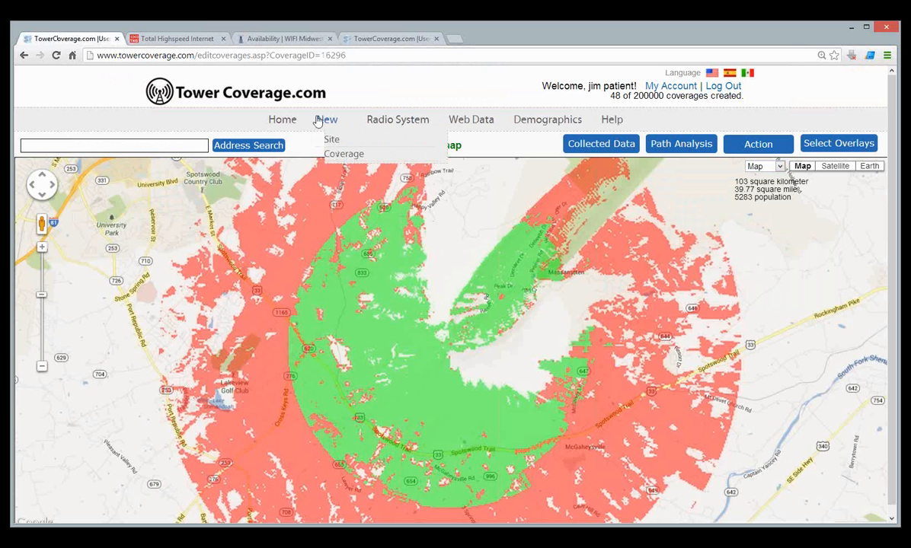
{"action": "left_click", "coordinate": [257, 101]}
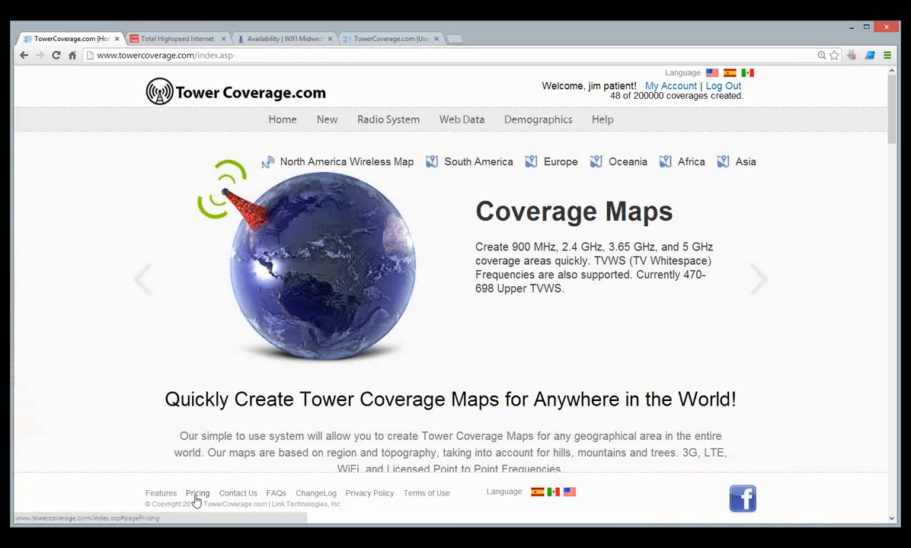
{"action": "left_click", "coordinate": [195, 500]}
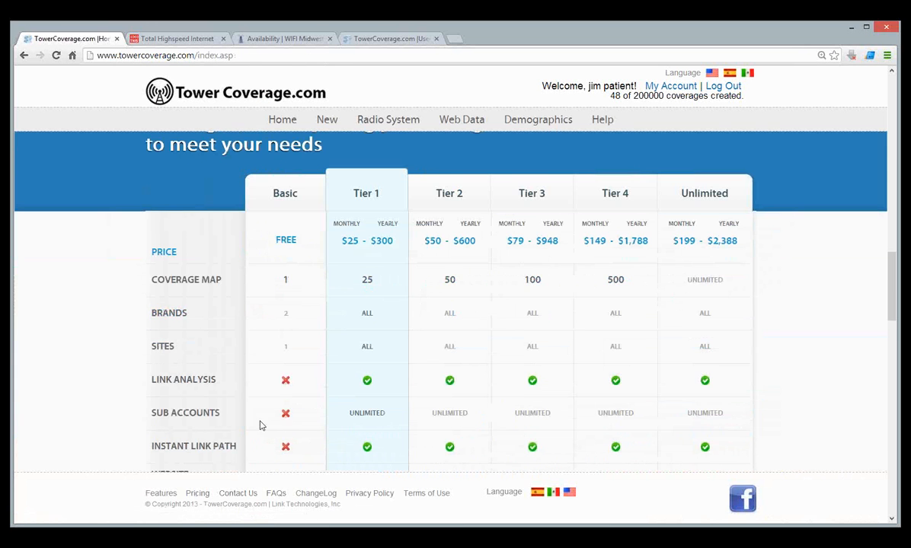
{"action": "scroll", "coordinate": [236, 426], "scroll_direction": "down", "scroll_amount": 1}
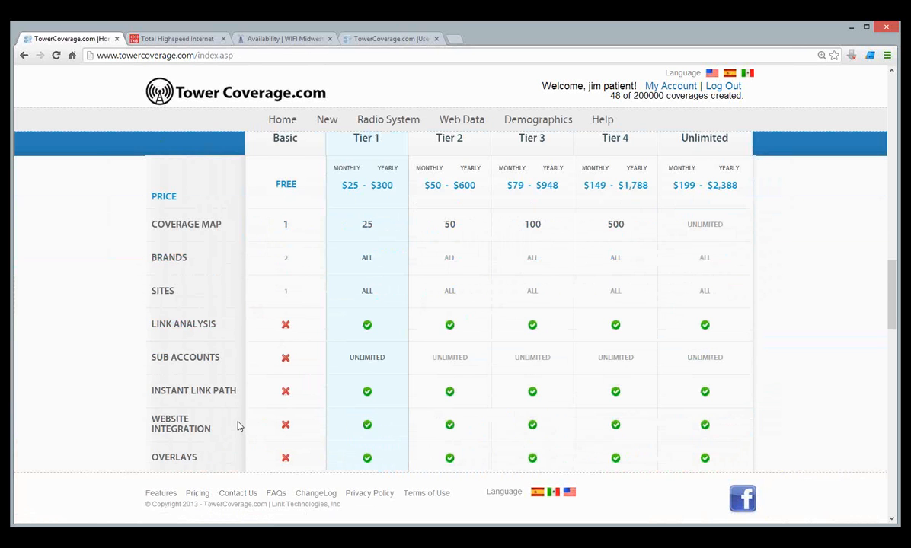
{"action": "scroll", "coordinate": [237, 427], "scroll_direction": "up", "scroll_amount": 1}
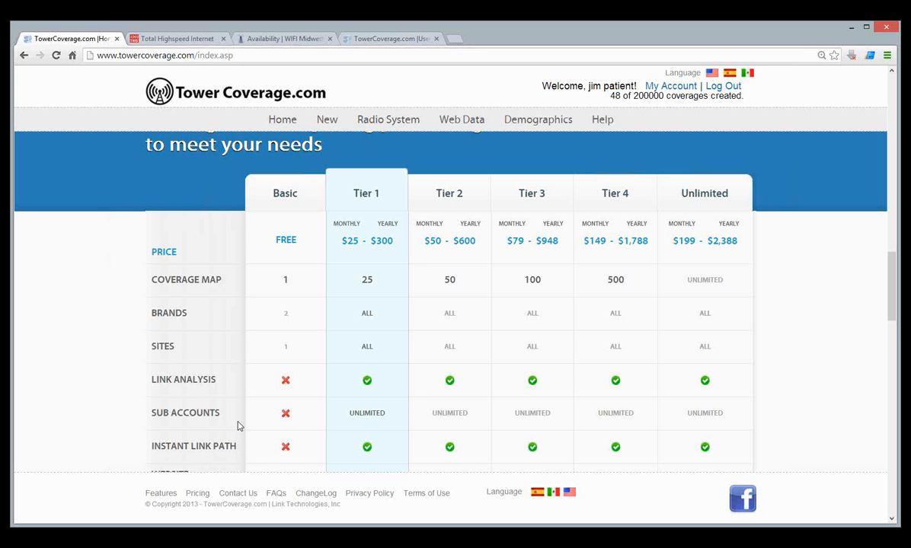
{"action": "scroll", "coordinate": [238, 425], "scroll_direction": "down", "scroll_amount": 1}
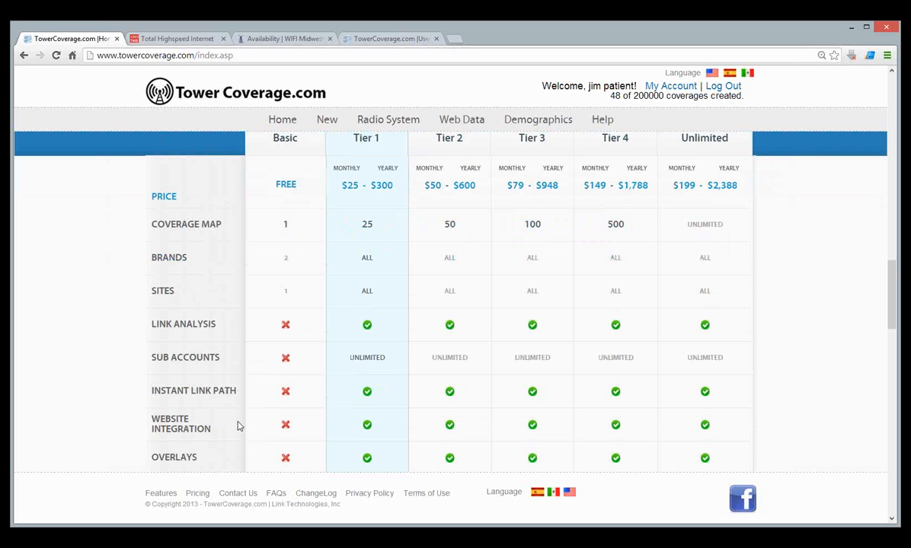
{"action": "scroll", "coordinate": [238, 425], "scroll_direction": "down", "scroll_amount": 1}
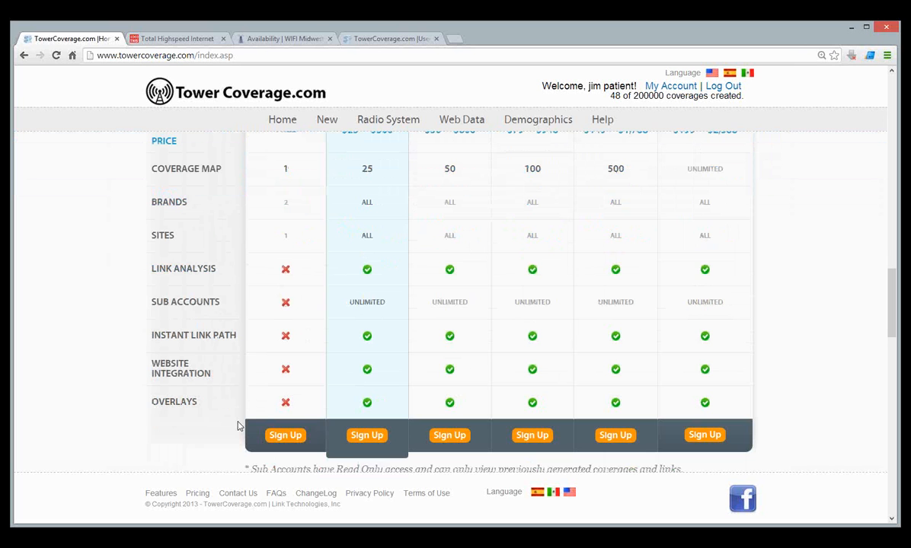
{"action": "scroll", "coordinate": [238, 426], "scroll_direction": "up", "scroll_amount": 2}
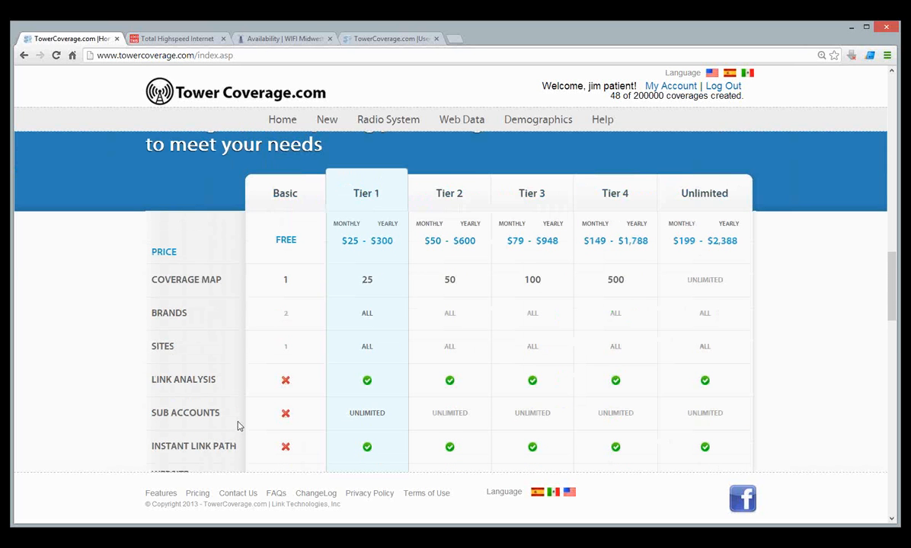
{"action": "scroll", "coordinate": [237, 425], "scroll_direction": "up", "scroll_amount": 1}
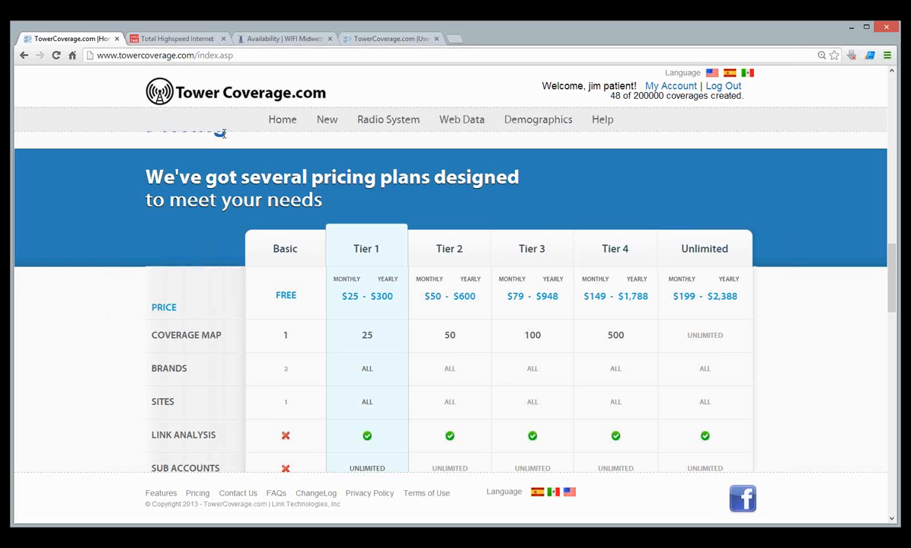
Return to the WIFI Midwest coverage map and examine how coverage extends across the areas around the service location.
{"action": "left_click", "coordinate": [373, 43]}
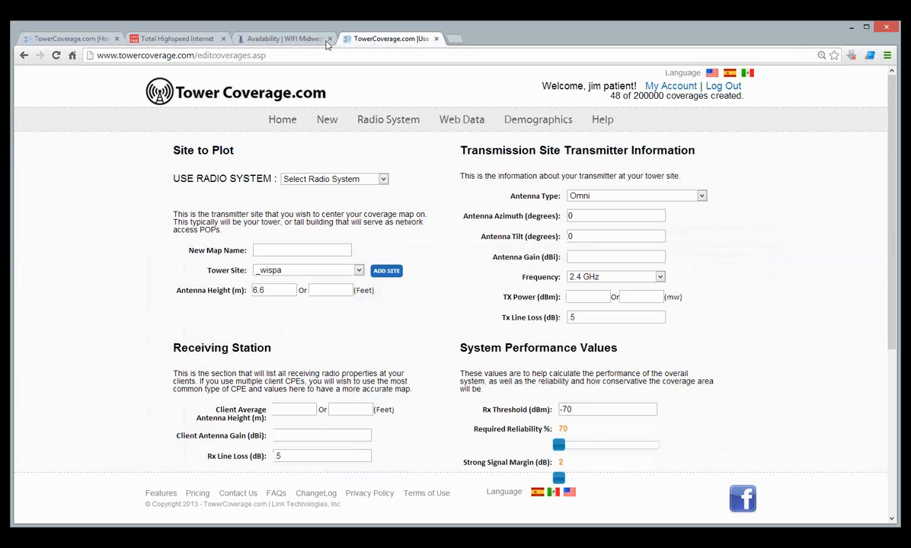
{"action": "left_click", "coordinate": [289, 39]}
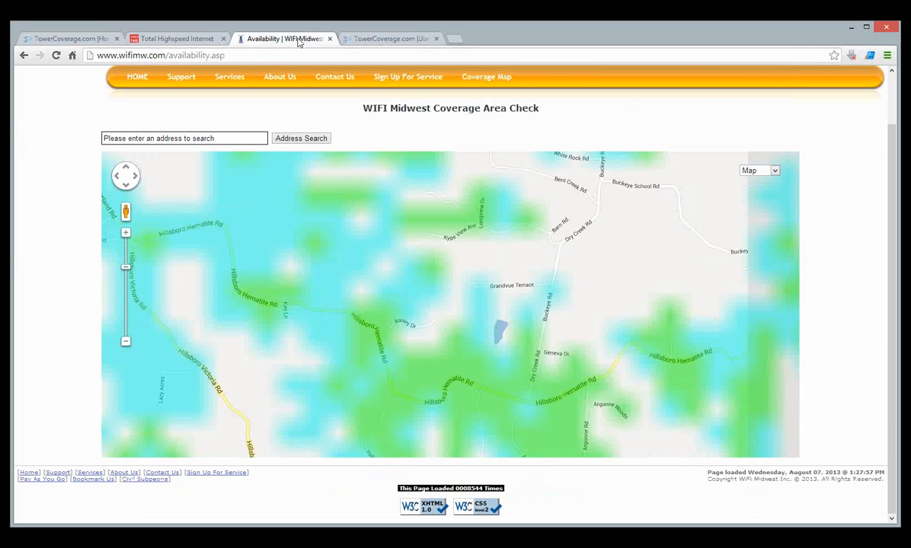
{"action": "mouse_move", "coordinate": [670, 289]}
{"action": "left_mouse_down"}
{"action": "mouse_move", "coordinate": [171, 297]}
{"action": "mouse_move", "coordinate": [310, 305]}
{"action": "mouse_move", "coordinate": [15, 289]}
{"action": "left_mouse_up"}
{"action": "left_click_drag", "start_coordinate": [640, 245], "coordinate": [335, 84]}
{"action": "left_click_drag", "start_coordinate": [548, 415], "coordinate": [464, 163]}
{"action": "left_click_drag", "start_coordinate": [472, 214], "coordinate": [490, 261]}
{"action": "left_click_drag", "start_coordinate": [473, 298], "coordinate": [463, 226]}
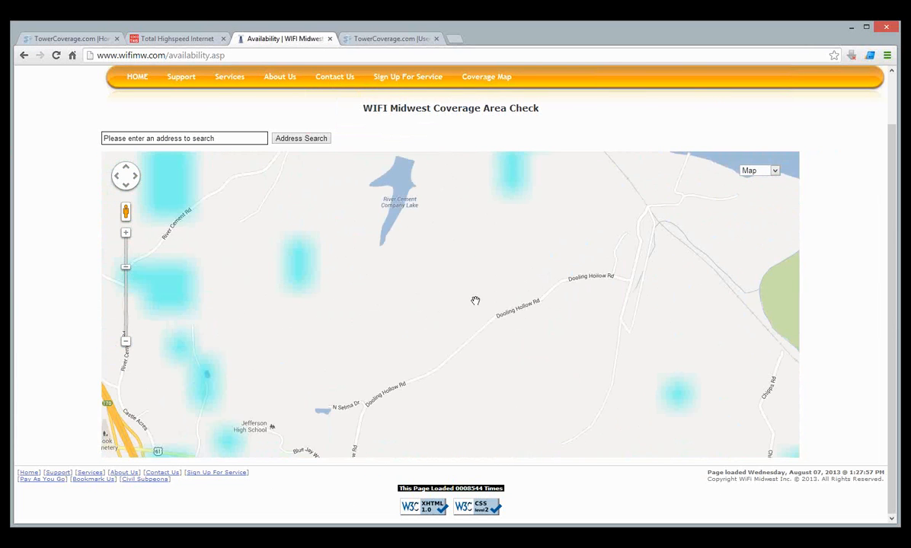
{"action": "scroll", "coordinate": [483, 308], "scroll_direction": "up", "scroll_amount": 1}
{"action": "left_click_drag", "start_coordinate": [538, 424], "coordinate": [552, 394]}
{"action": "left_click_drag", "start_coordinate": [510, 330], "coordinate": [343, 179]}
{"action": "left_click_drag", "start_coordinate": [525, 430], "coordinate": [398, 248]}
{"action": "left_click_drag", "start_coordinate": [517, 400], "coordinate": [400, 223]}
{"action": "left_click_drag", "start_coordinate": [454, 382], "coordinate": [426, 244]}
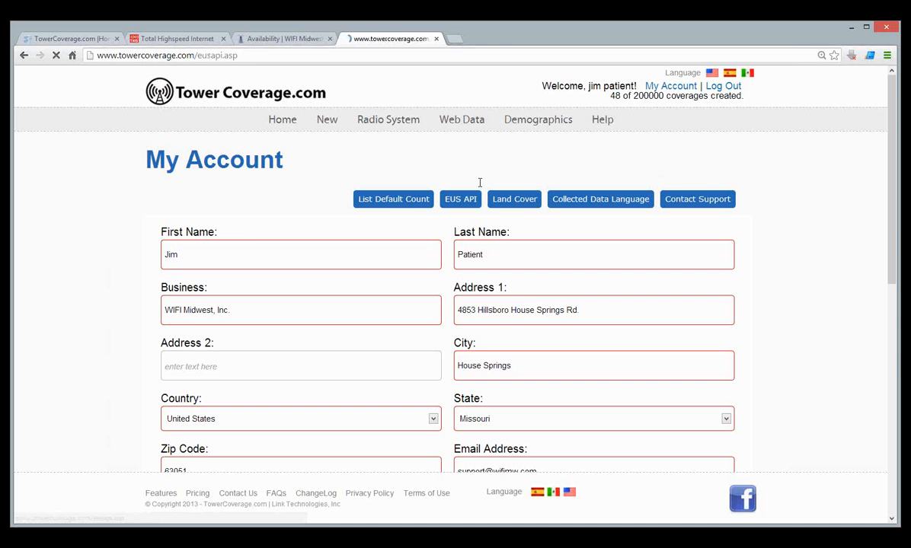
Open the account's end user submission API settings, set the EUS API to None, and briefly revisit the WIFI Midwest map.
{"action": "left_click", "coordinate": [463, 198]}
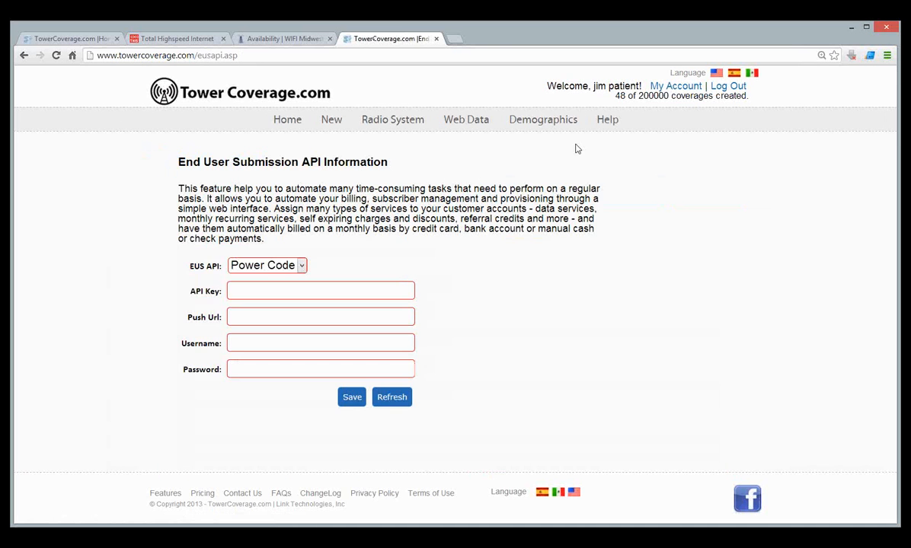
{"action": "left_click", "coordinate": [302, 266]}
{"action": "left_click", "coordinate": [289, 320]}
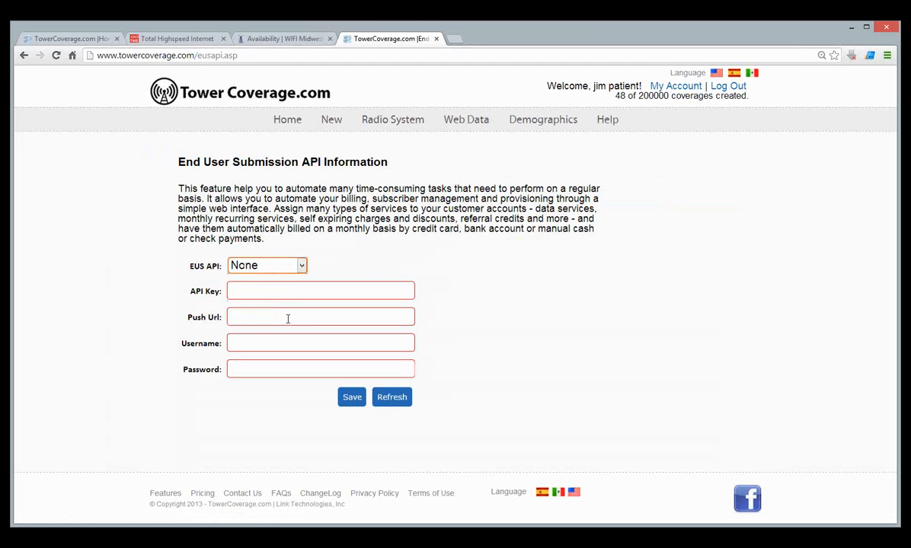
{"action": "left_click", "coordinate": [293, 39]}
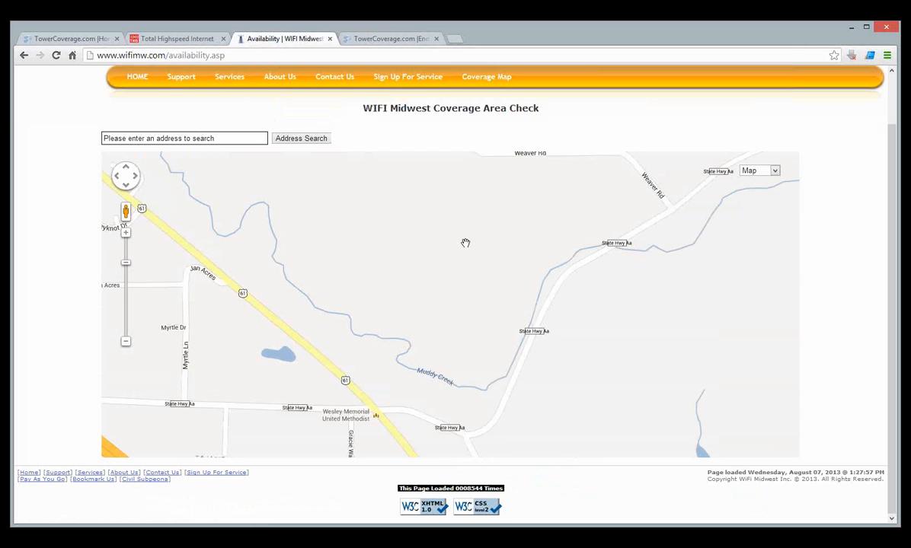
{"action": "left_click", "coordinate": [386, 42]}
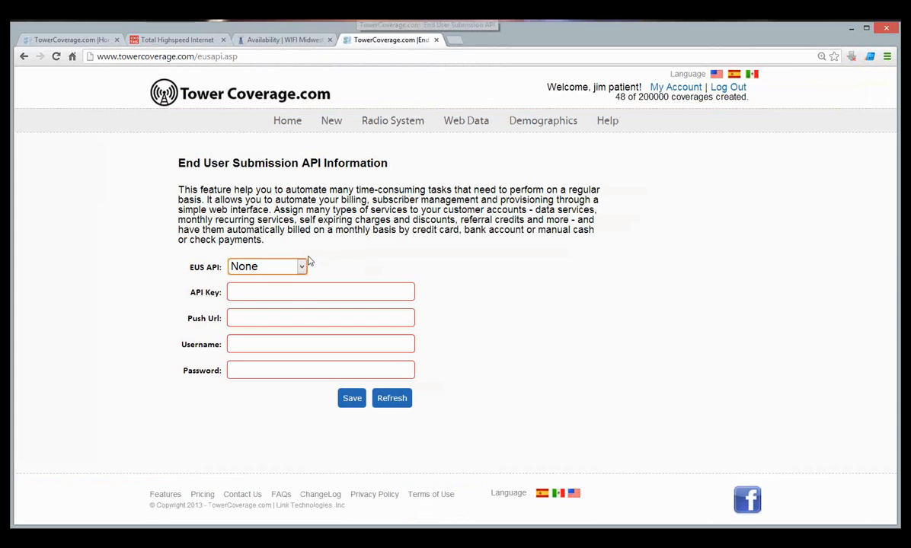
Set the EUS API to Other and go through its API Key and Push Url fields.
{"action": "left_click", "coordinate": [276, 268]}
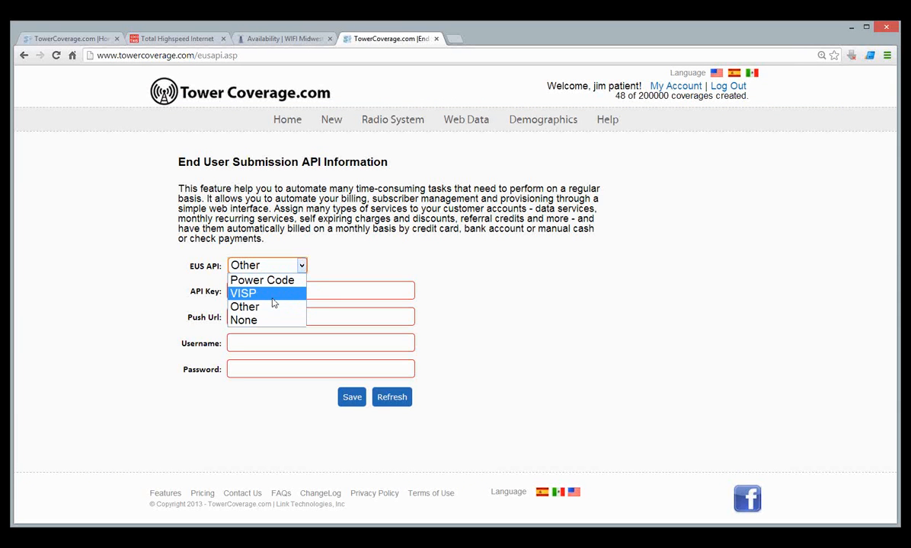
{"action": "left_click", "coordinate": [265, 315]}
{"action": "left_click", "coordinate": [273, 290]}
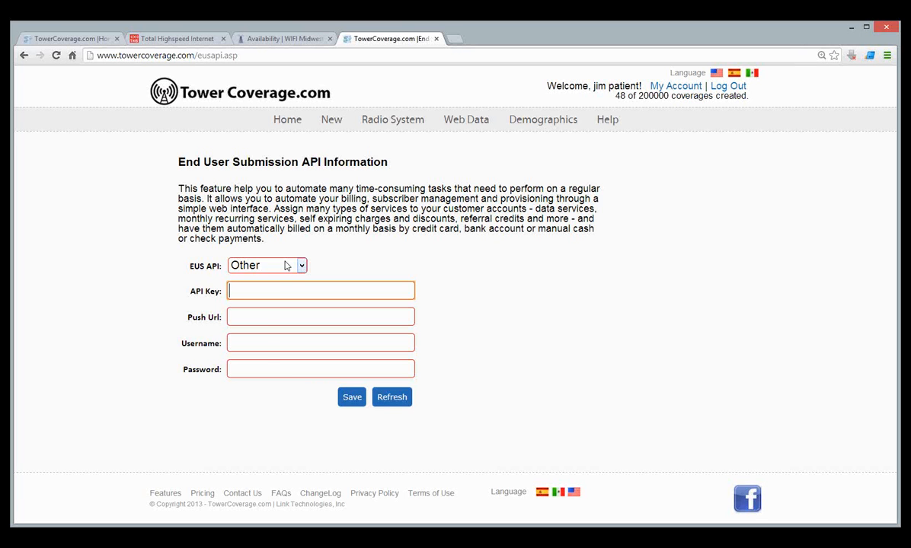
{"action": "left_click", "coordinate": [270, 317]}
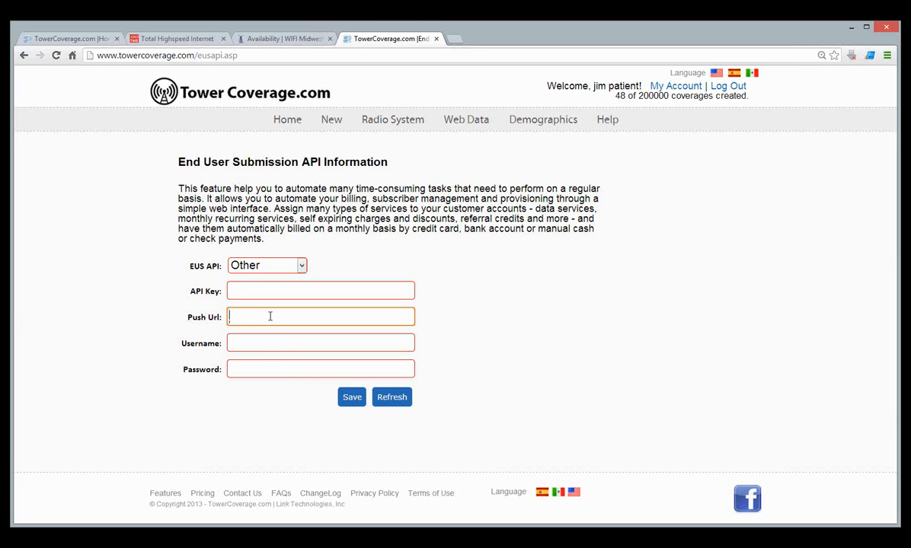
Set the EUS API to VISP and go to its Username field.
{"action": "left_click", "coordinate": [253, 264]}
{"action": "left_click", "coordinate": [244, 293]}
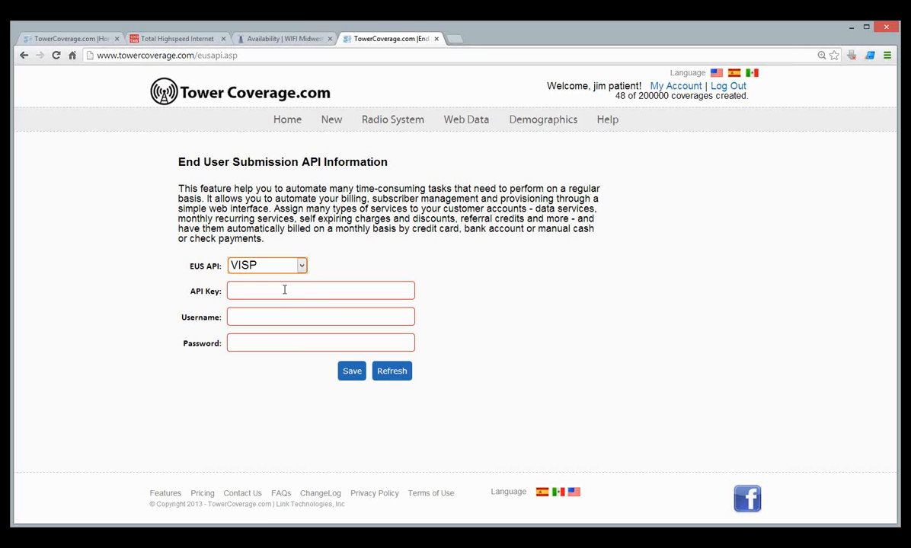
{"action": "left_click", "coordinate": [278, 314]}
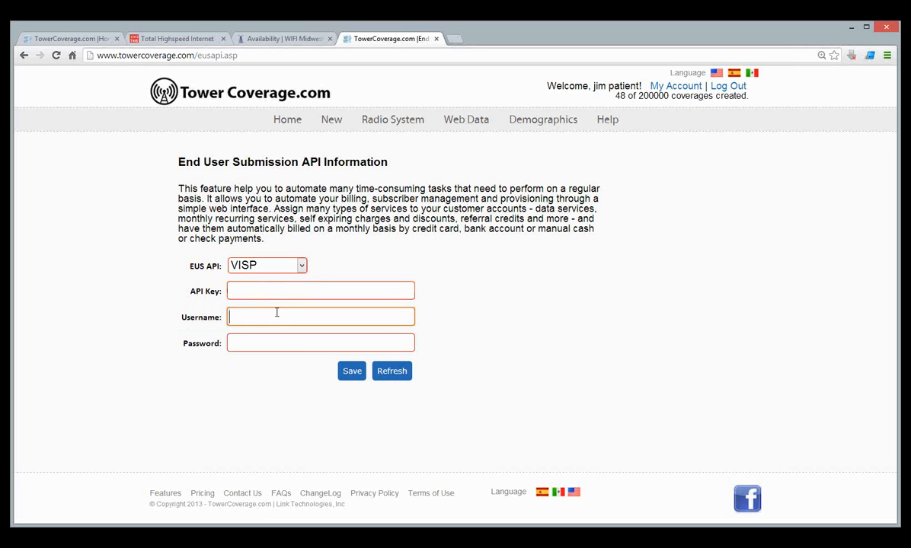
Go through the Password, Username and API Key fields for VISP and review the available EUS API options.
{"action": "left_click", "coordinate": [289, 342]}
{"action": "left_click", "coordinate": [287, 315]}
{"action": "left_click", "coordinate": [289, 290]}
{"action": "left_click", "coordinate": [297, 270]}
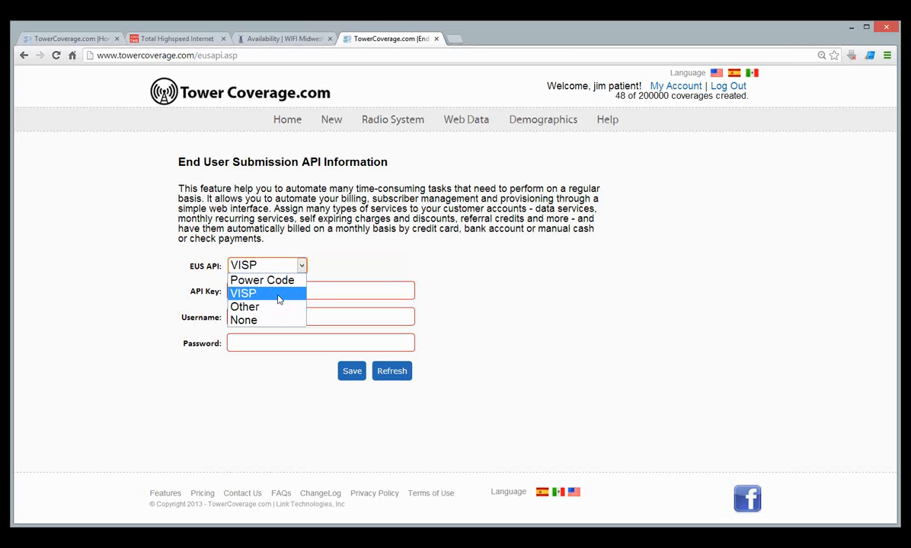
{"action": "left_click", "coordinate": [302, 229]}
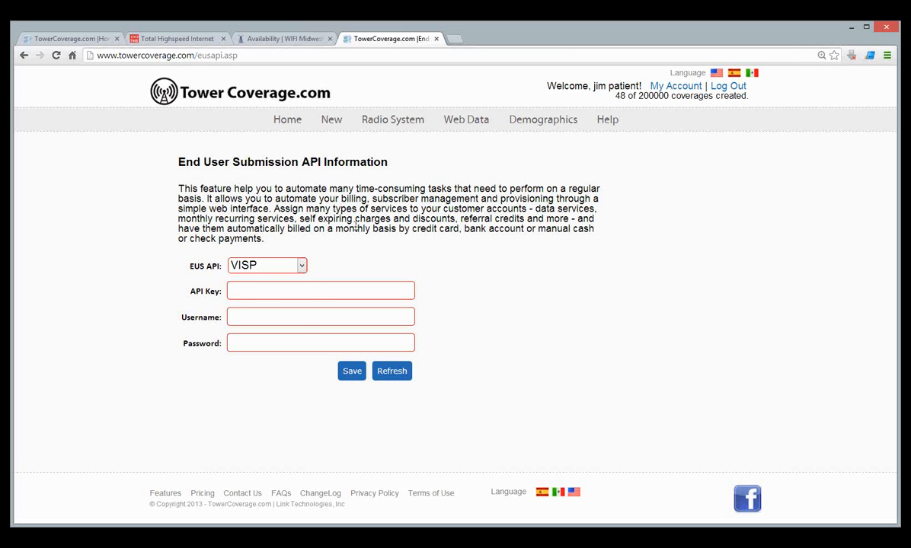
Set the EUS API to Other and go to its Push Url field.
{"action": "left_click", "coordinate": [271, 262]}
{"action": "left_click", "coordinate": [282, 311]}
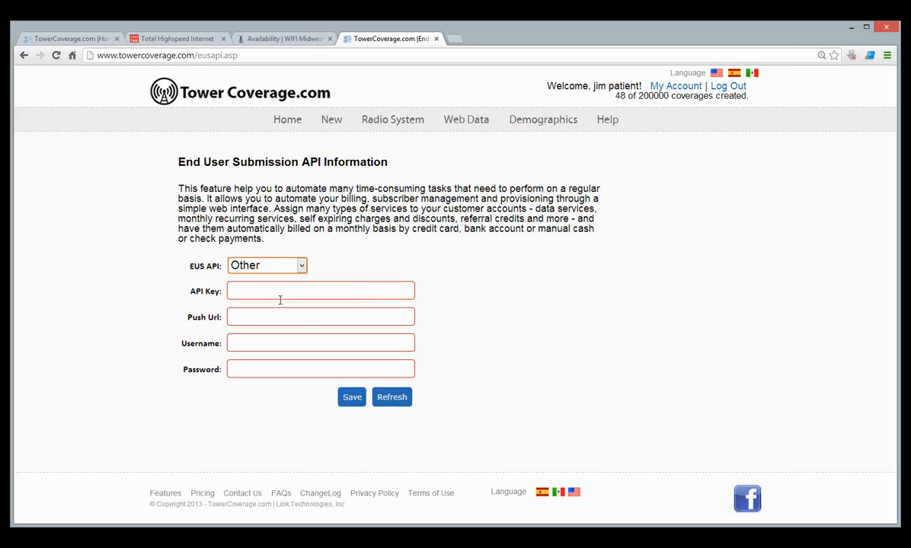
{"action": "left_click", "coordinate": [258, 317]}
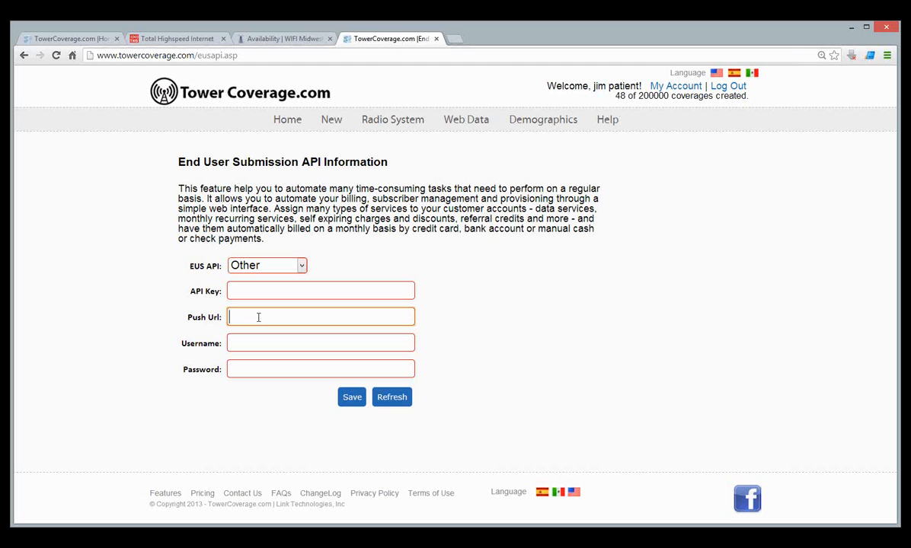
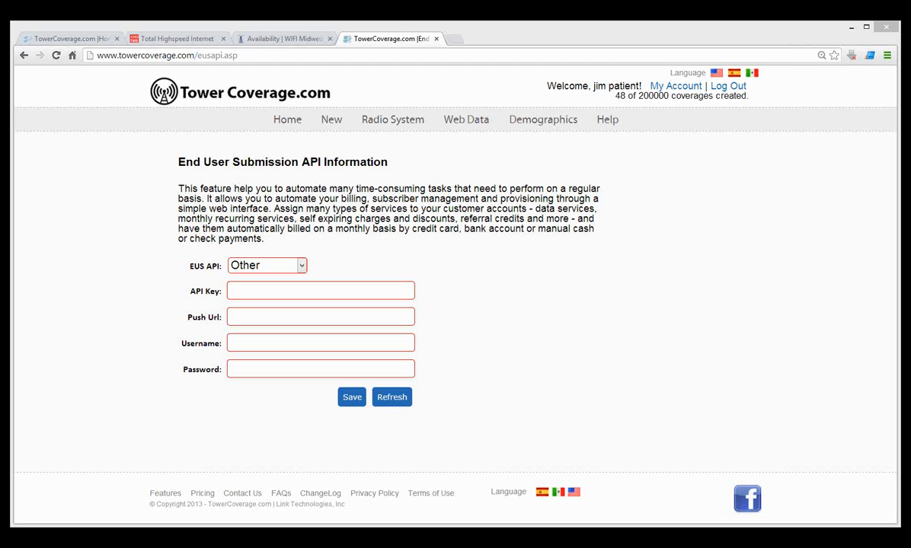
View the site's change log and return to the account home page with the multi map list.
{"action": "left_click", "coordinate": [318, 493]}
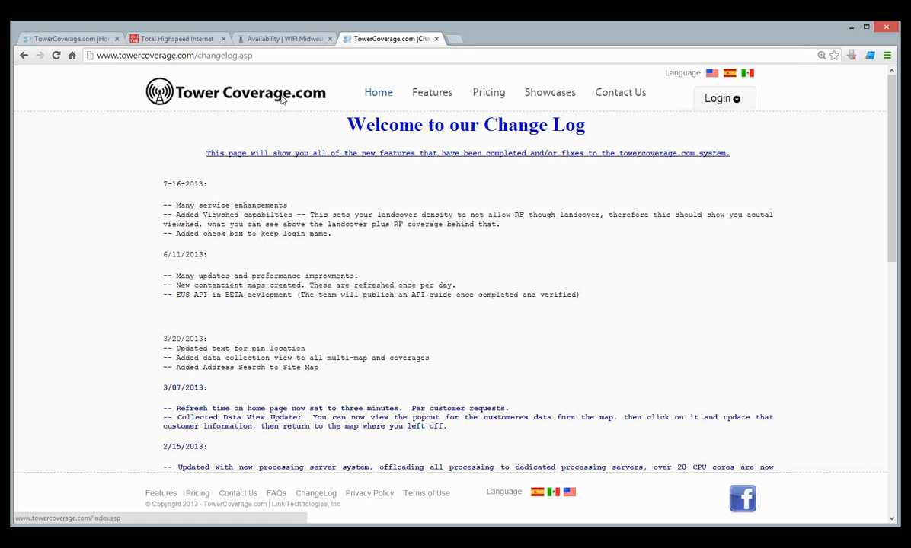
{"action": "left_click", "coordinate": [282, 100]}
{"action": "left_click", "coordinate": [285, 119]}
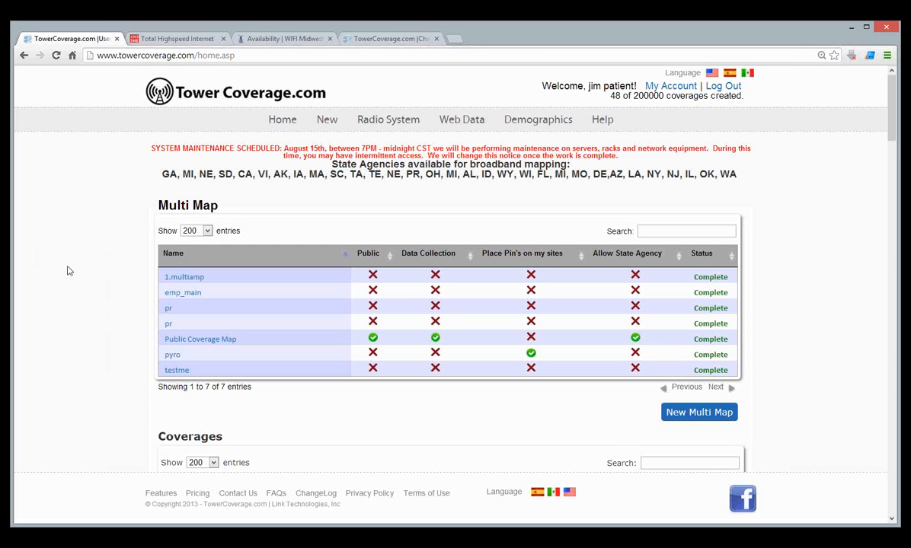
Open the Public Coverage Map's edit settings, review the Make this Map Publicly Viewable option, and close them.
{"action": "scroll", "coordinate": [68, 270], "scroll_direction": "down", "scroll_amount": 1}
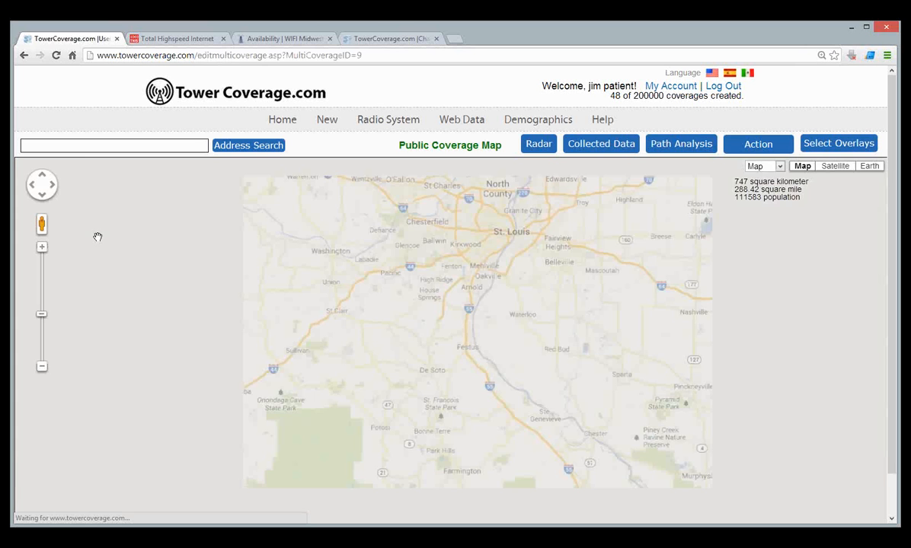
{"action": "mouse_move", "coordinate": [744, 150]}
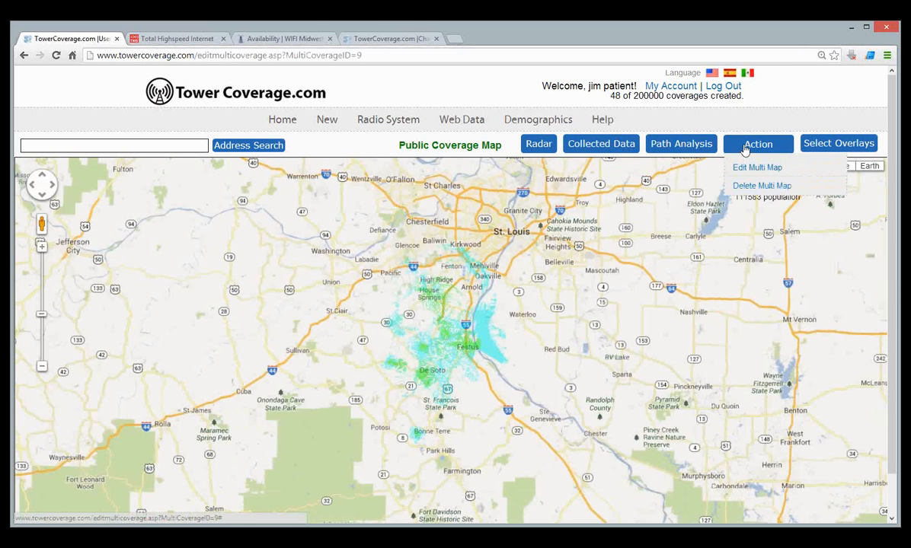
{"action": "left_click", "coordinate": [746, 169]}
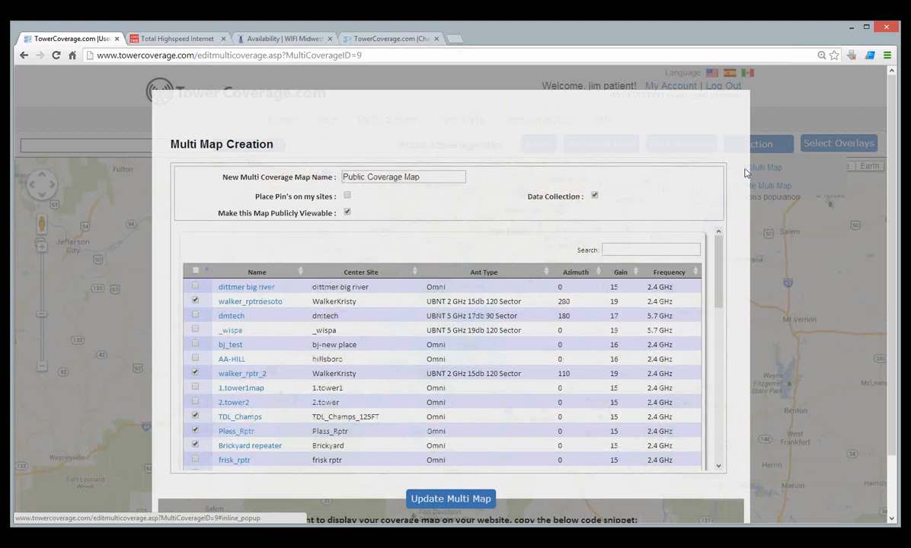
{"action": "mouse_move", "coordinate": [224, 212]}
{"action": "left_click_drag", "start_coordinate": [218, 213], "coordinate": [329, 211]}
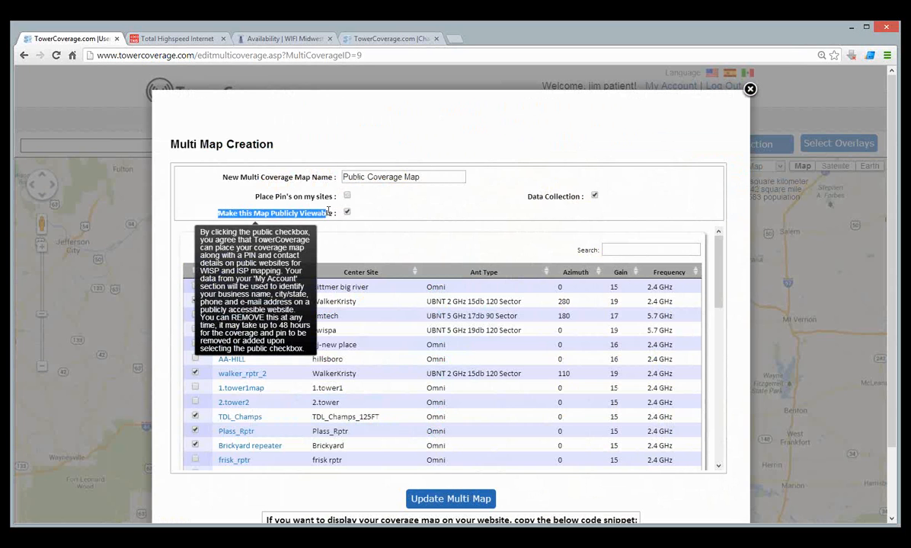
{"action": "left_click", "coordinate": [242, 211]}
{"action": "left_click_drag", "start_coordinate": [242, 210], "coordinate": [323, 209]}
{"action": "left_click", "coordinate": [508, 152]}
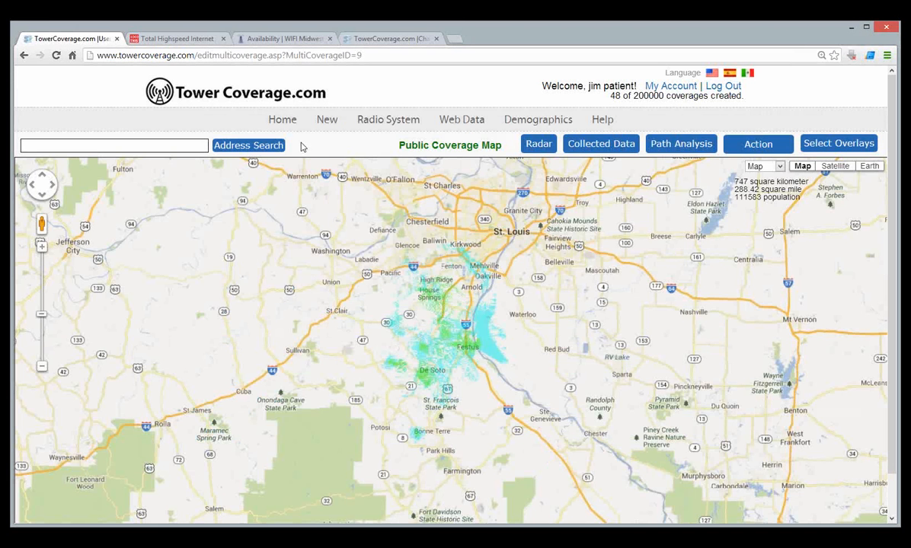
Open the North America Wireless Map from the site's front page.
{"action": "left_click", "coordinate": [271, 107]}
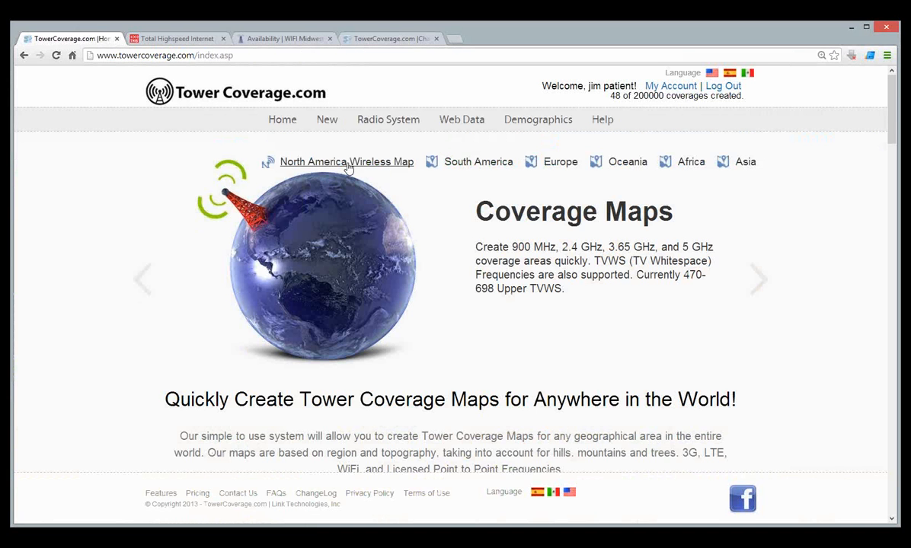
{"action": "left_click", "coordinate": [348, 162]}
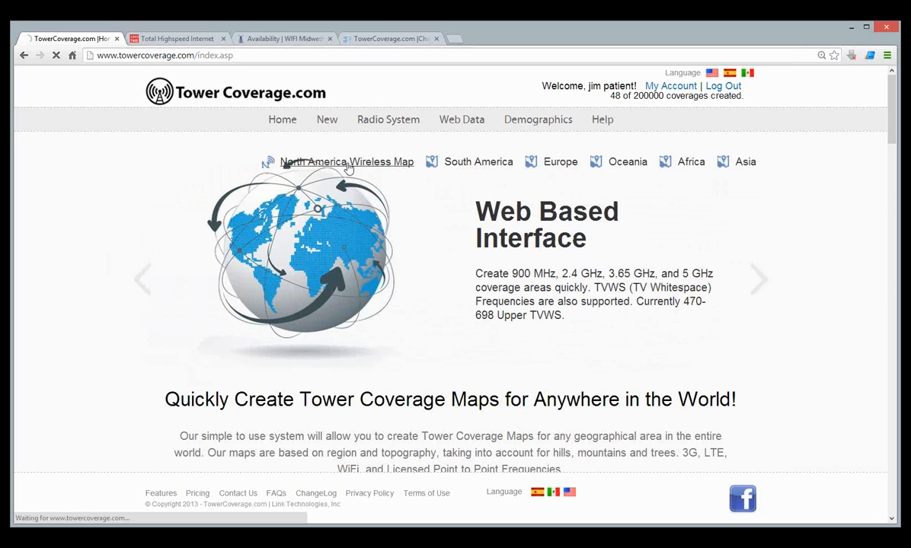
{"action": "left_click", "coordinate": [347, 163]}
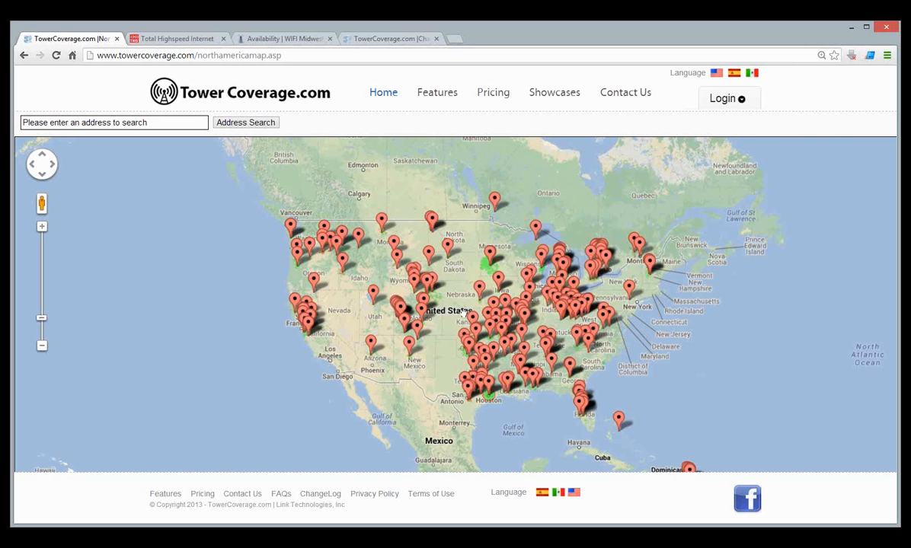
View the provider details for the Vision Broadband pin in Colorado and the Future Technologies pin in Nebraska, and close them.
{"action": "scroll", "coordinate": [472, 321], "scroll_direction": "down", "scroll_amount": 1}
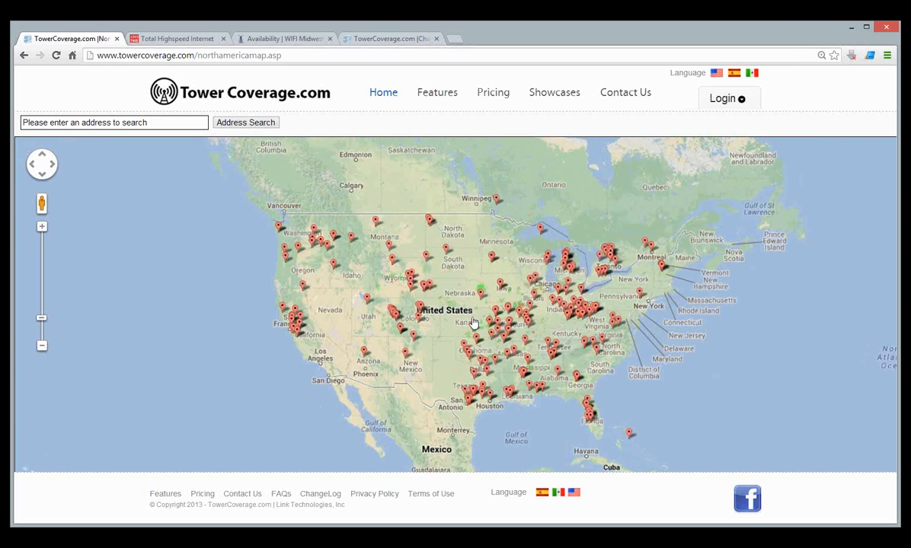
{"action": "scroll", "coordinate": [472, 321], "scroll_direction": "up", "scroll_amount": 1}
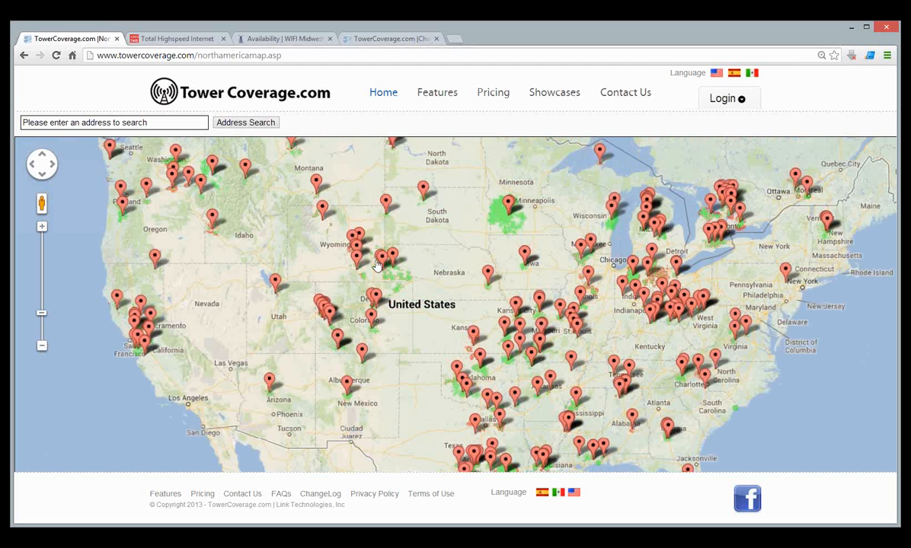
{"action": "left_click", "coordinate": [369, 318]}
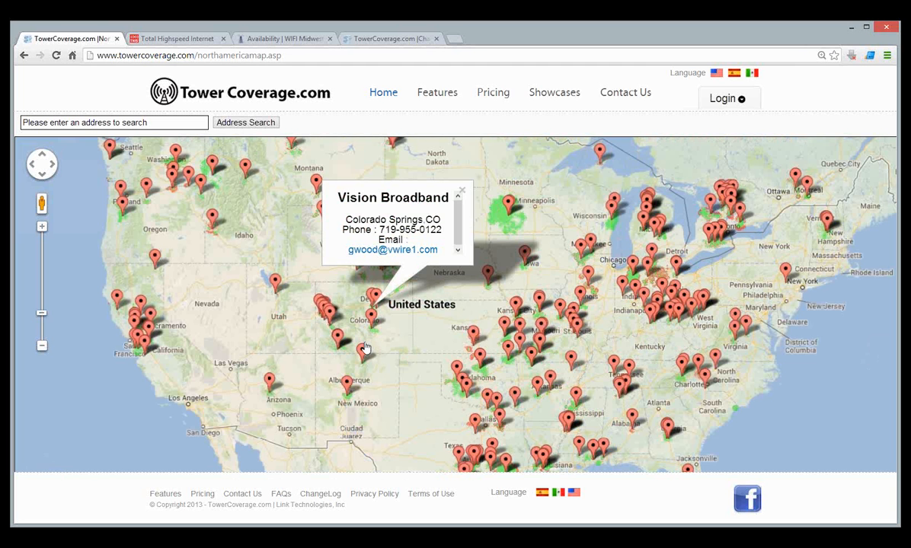
{"action": "left_click", "coordinate": [524, 253]}
{"action": "left_click", "coordinate": [487, 298]}
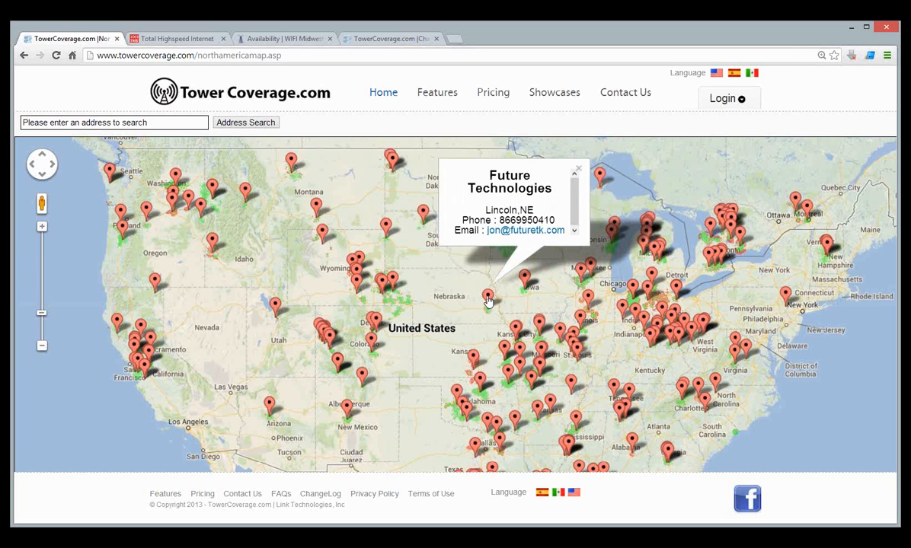
{"action": "left_click", "coordinate": [579, 169]}
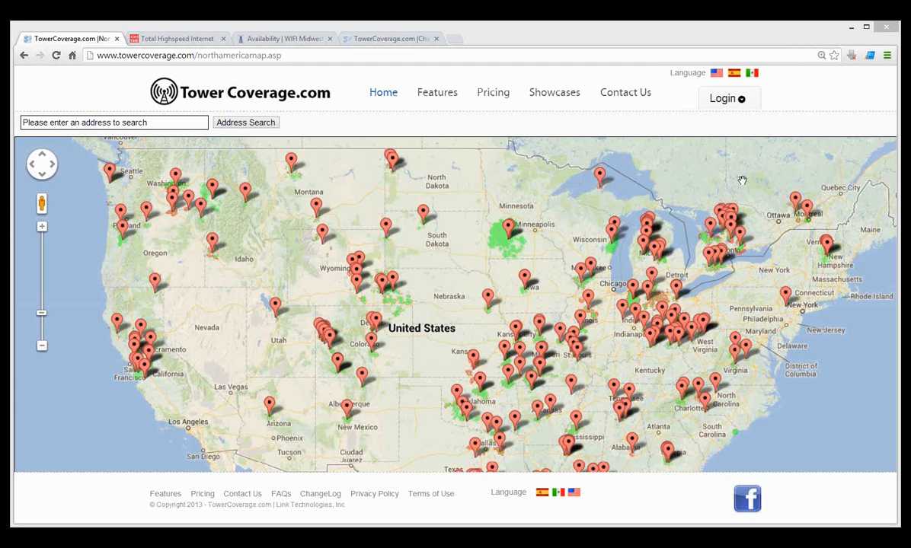
Return to the logged-in site and open the Land Cover settings from My Account.
{"action": "left_click", "coordinate": [394, 40]}
{"action": "left_click", "coordinate": [291, 102]}
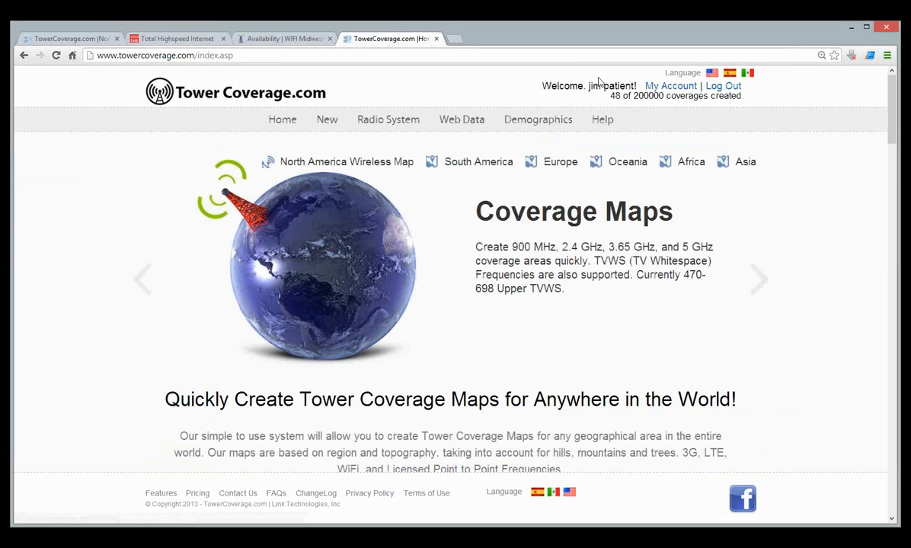
{"action": "left_click", "coordinate": [670, 86]}
{"action": "left_click", "coordinate": [502, 199]}
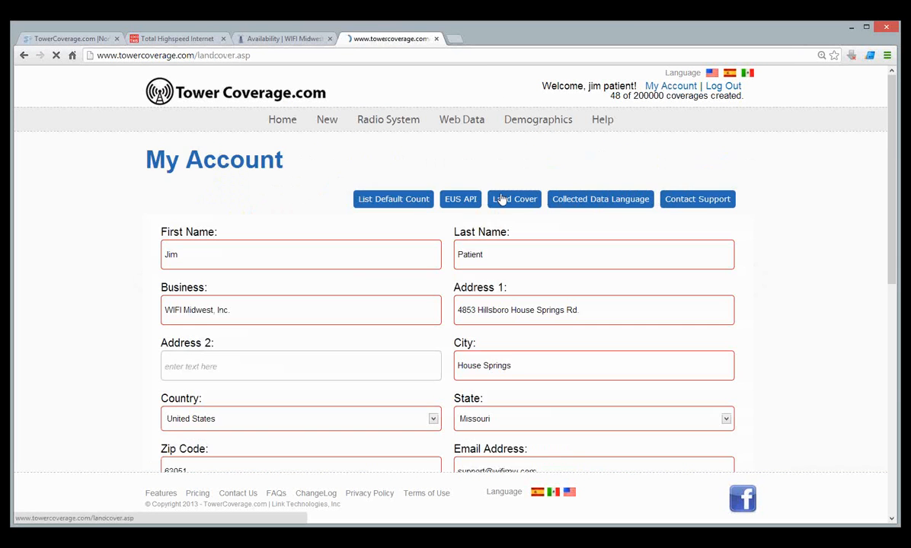
Review the height and density settings for Evergreen Broadleaf Forest and Evergreen Needleleaf Forest.
{"action": "scroll", "coordinate": [501, 198], "scroll_direction": "down", "scroll_amount": 1}
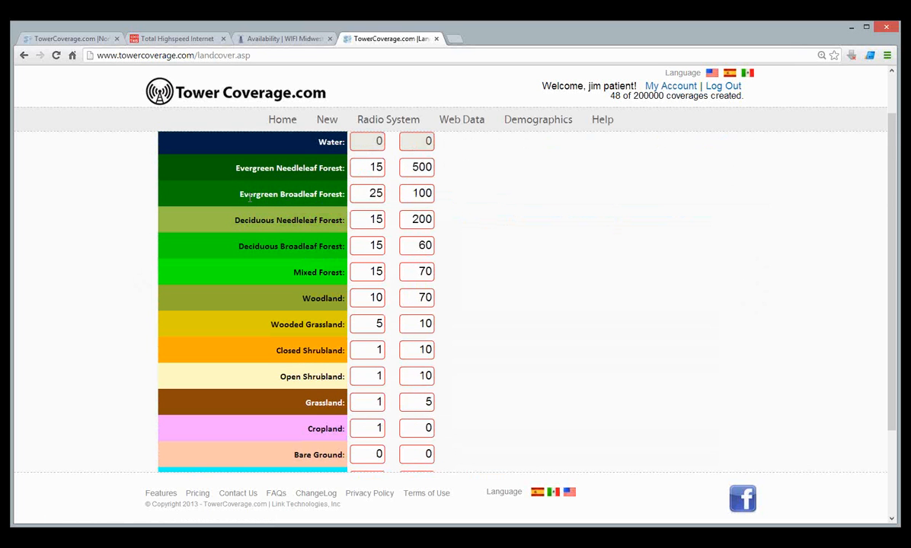
{"action": "left_click_drag", "start_coordinate": [250, 196], "coordinate": [305, 196]}
{"action": "scroll", "coordinate": [394, 210], "scroll_direction": "up", "scroll_amount": 1}
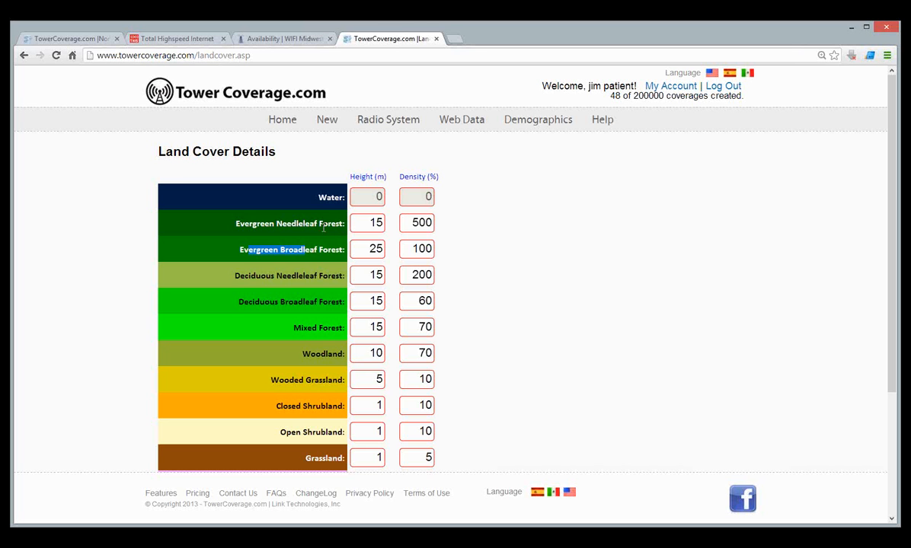
{"action": "double_click", "coordinate": [284, 223]}
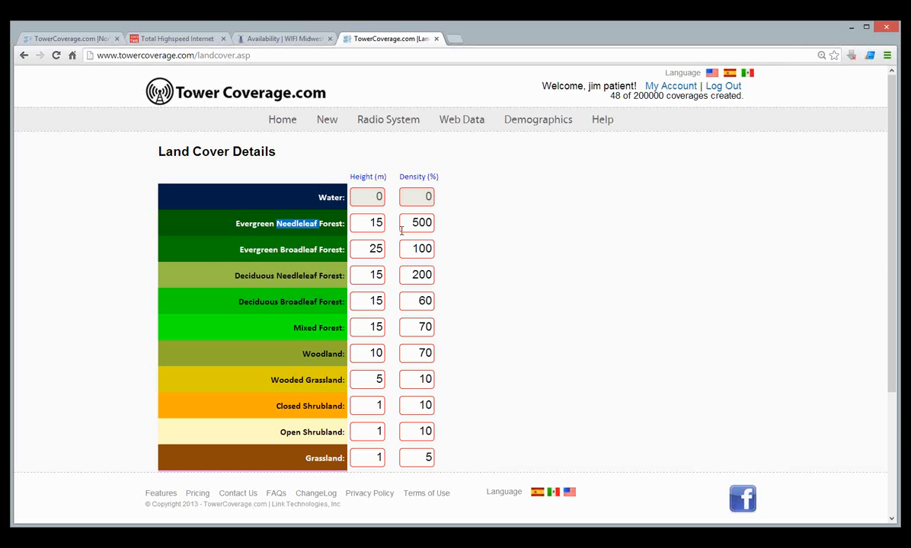
Examine the Deciduous Broadleaf Forest height and the remaining land cover rows, and return to the North America Wireless Map.
{"action": "scroll", "coordinate": [377, 279], "scroll_direction": "down", "scroll_amount": 1}
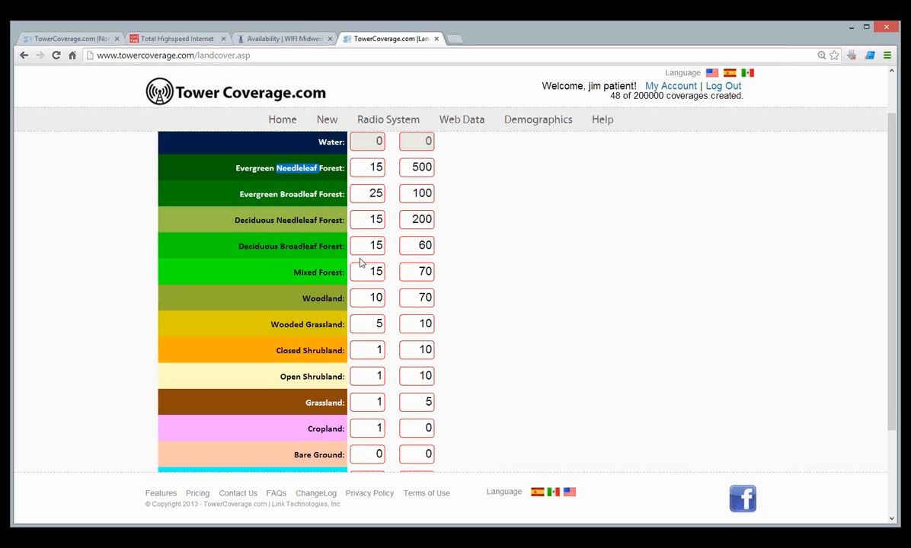
{"action": "left_click_drag", "start_coordinate": [362, 245], "coordinate": [386, 245]}
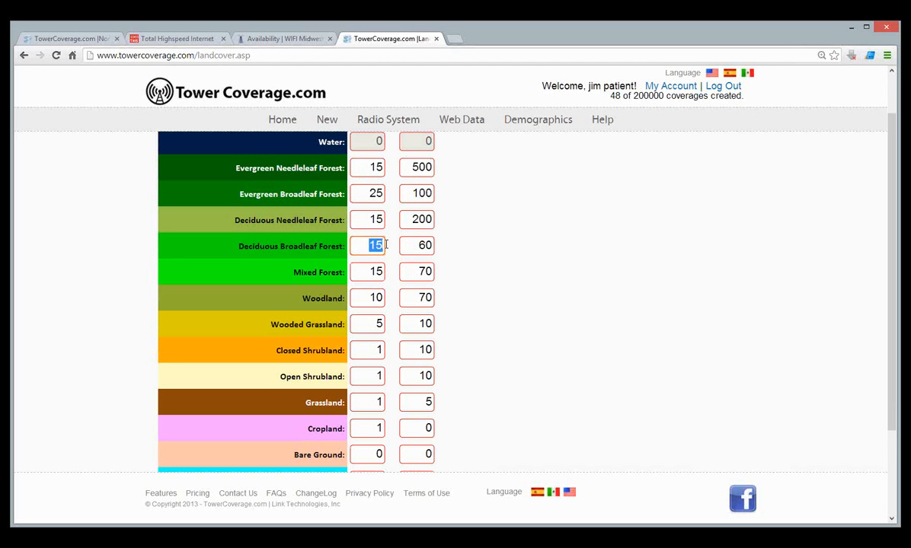
{"action": "scroll", "coordinate": [386, 245], "scroll_direction": "up", "scroll_amount": 1}
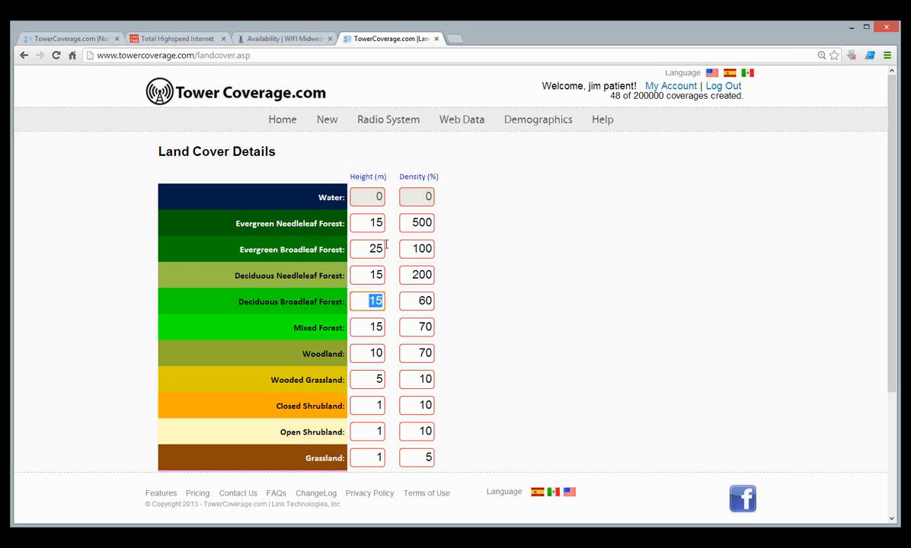
{"action": "scroll", "coordinate": [581, 334], "scroll_direction": "down", "scroll_amount": 2}
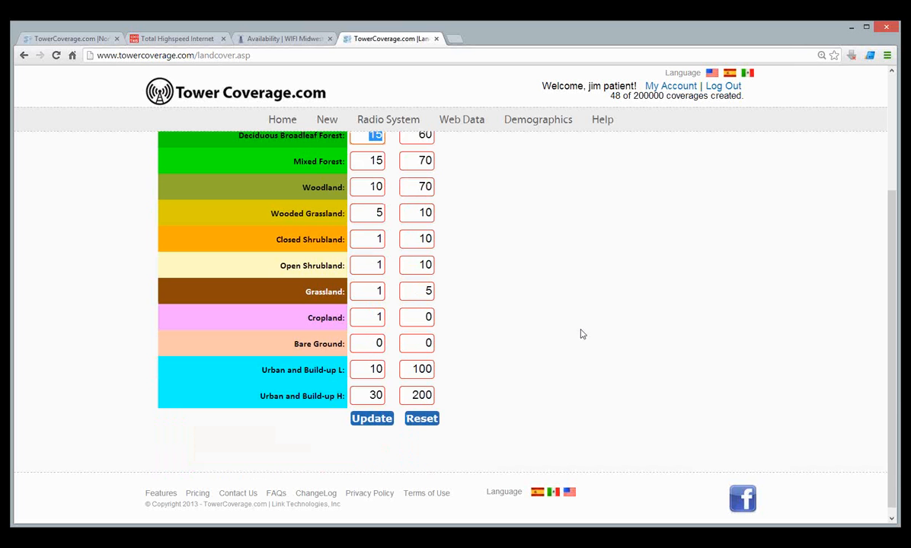
{"action": "scroll", "coordinate": [582, 334], "scroll_direction": "up", "scroll_amount": 2}
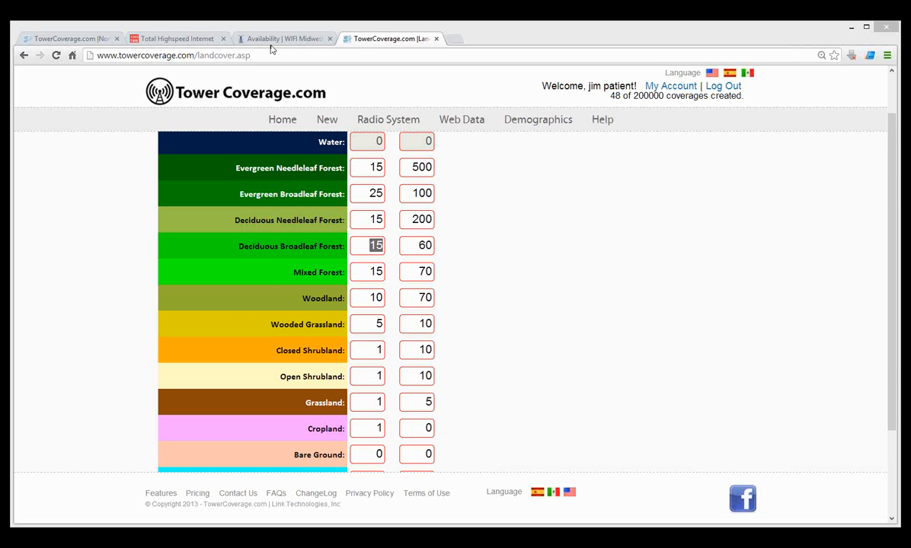
{"action": "left_click", "coordinate": [65, 41]}
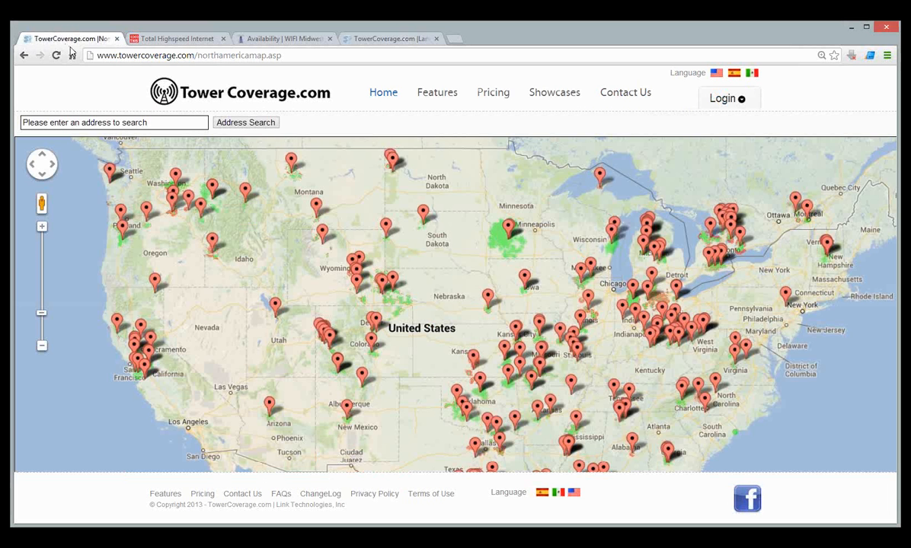